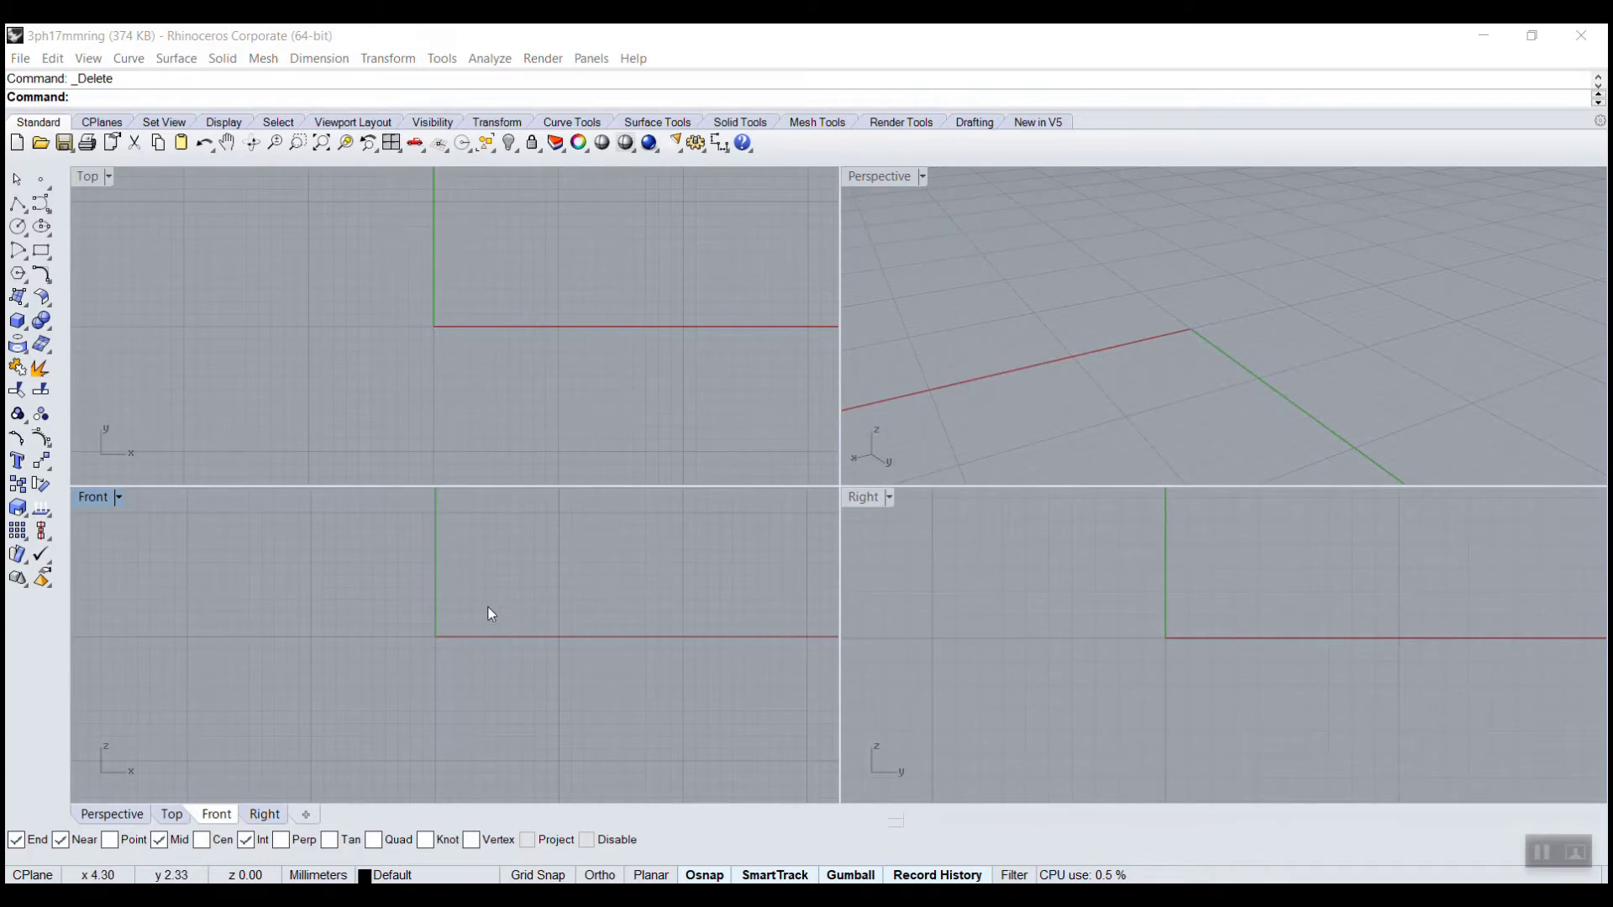
Draw a 17 mm diameter circle centred at the origin in the maximized Front view
click(17, 226)
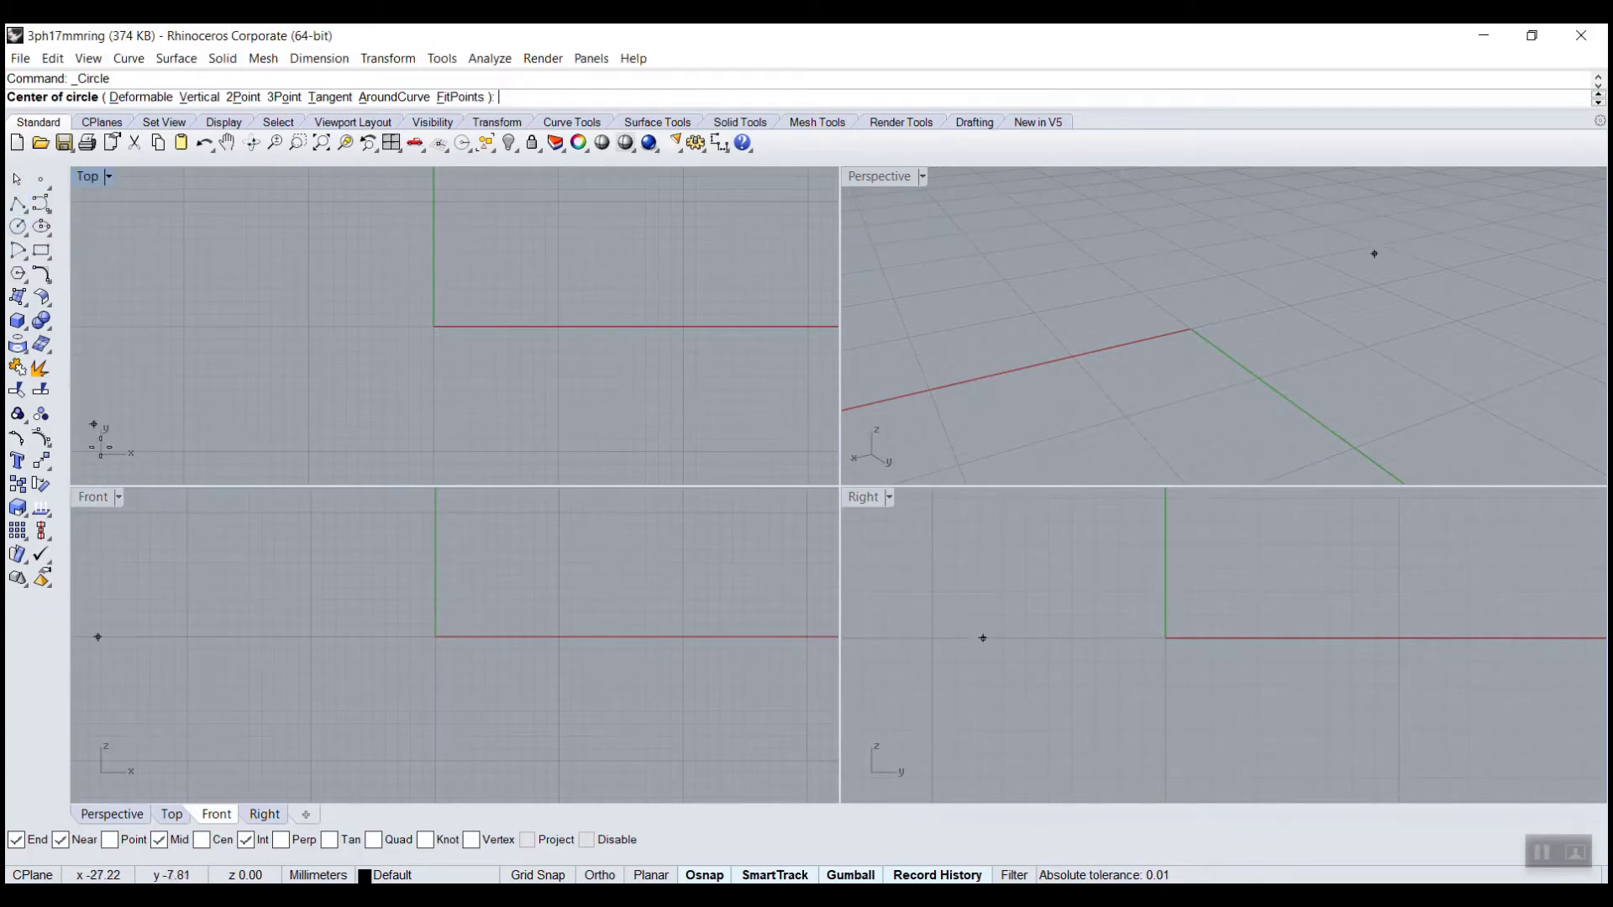
double_click(97, 497)
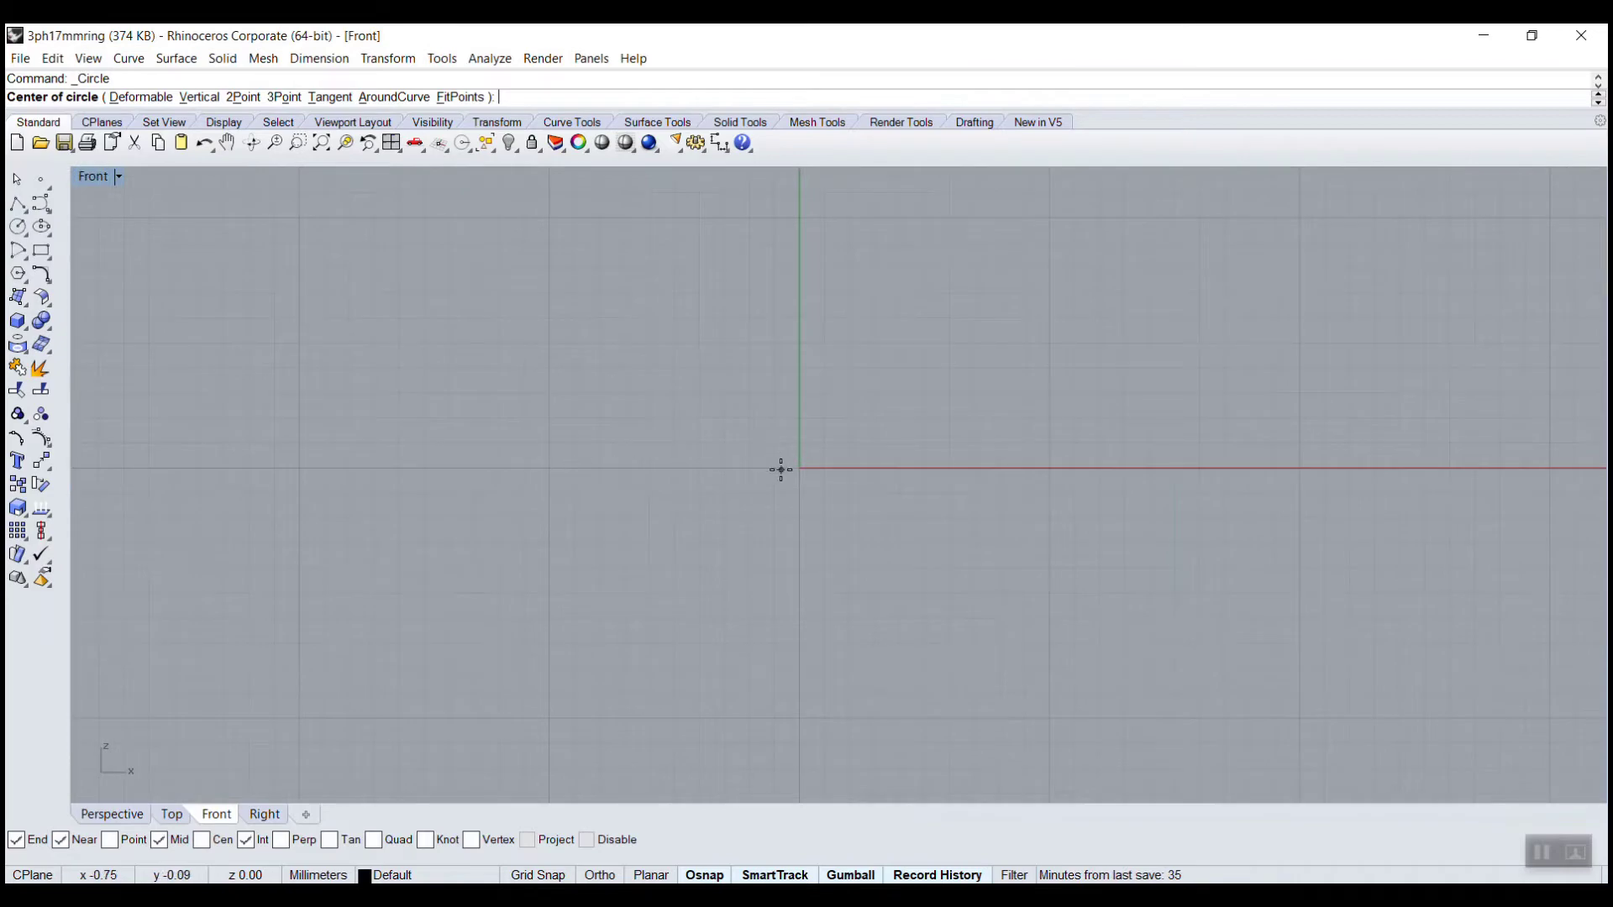
text(0)
key(Return)
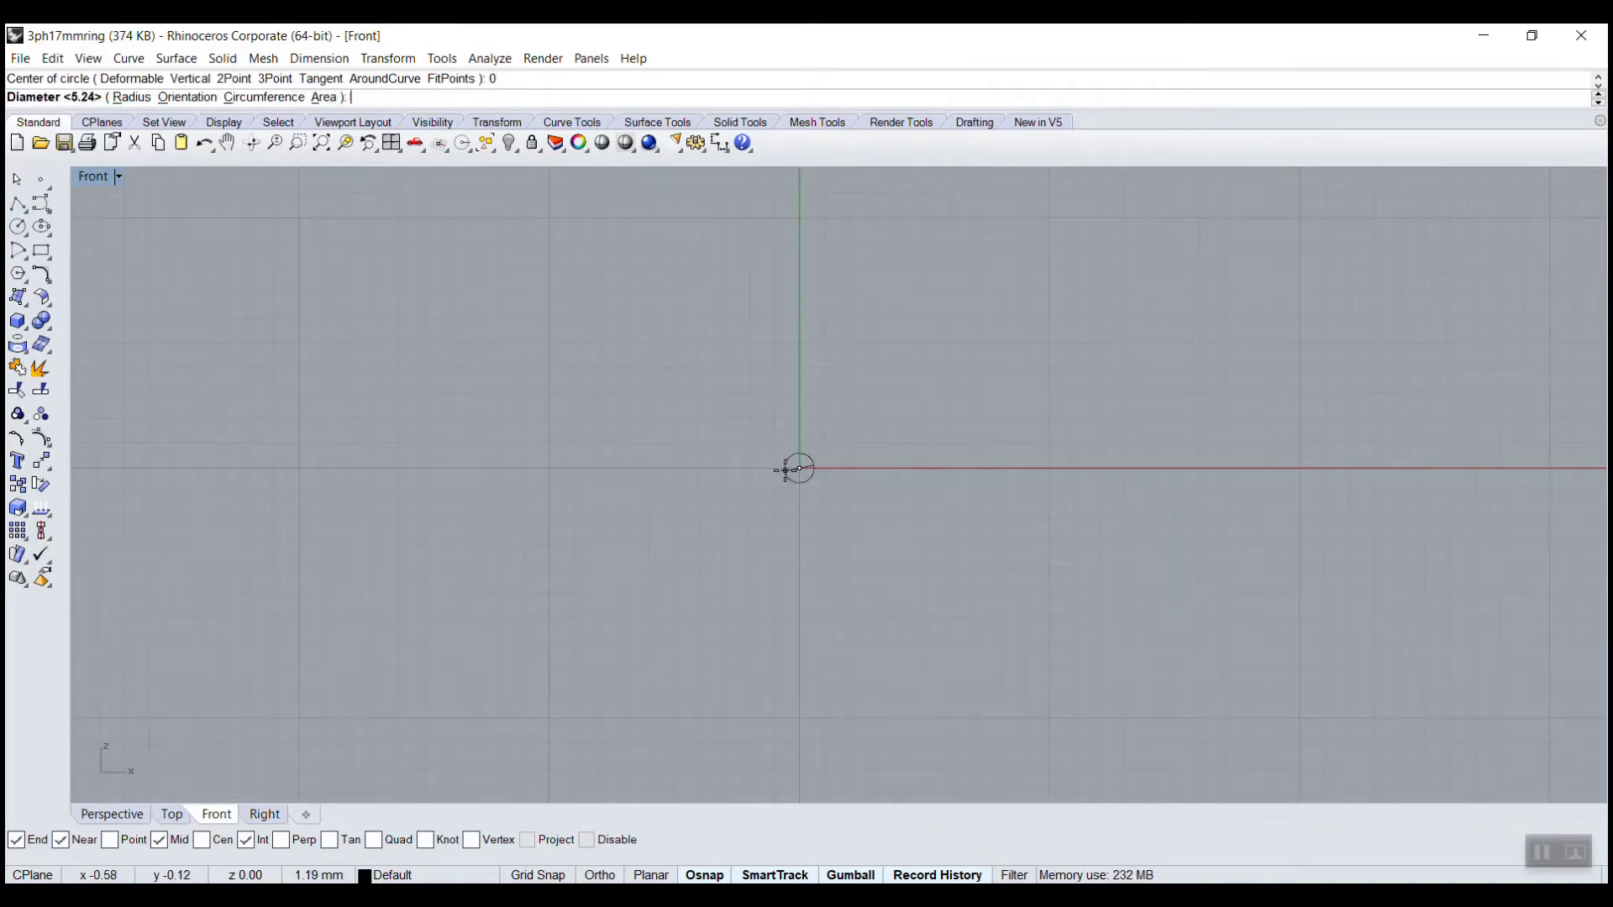
key(F8)
key(F8)
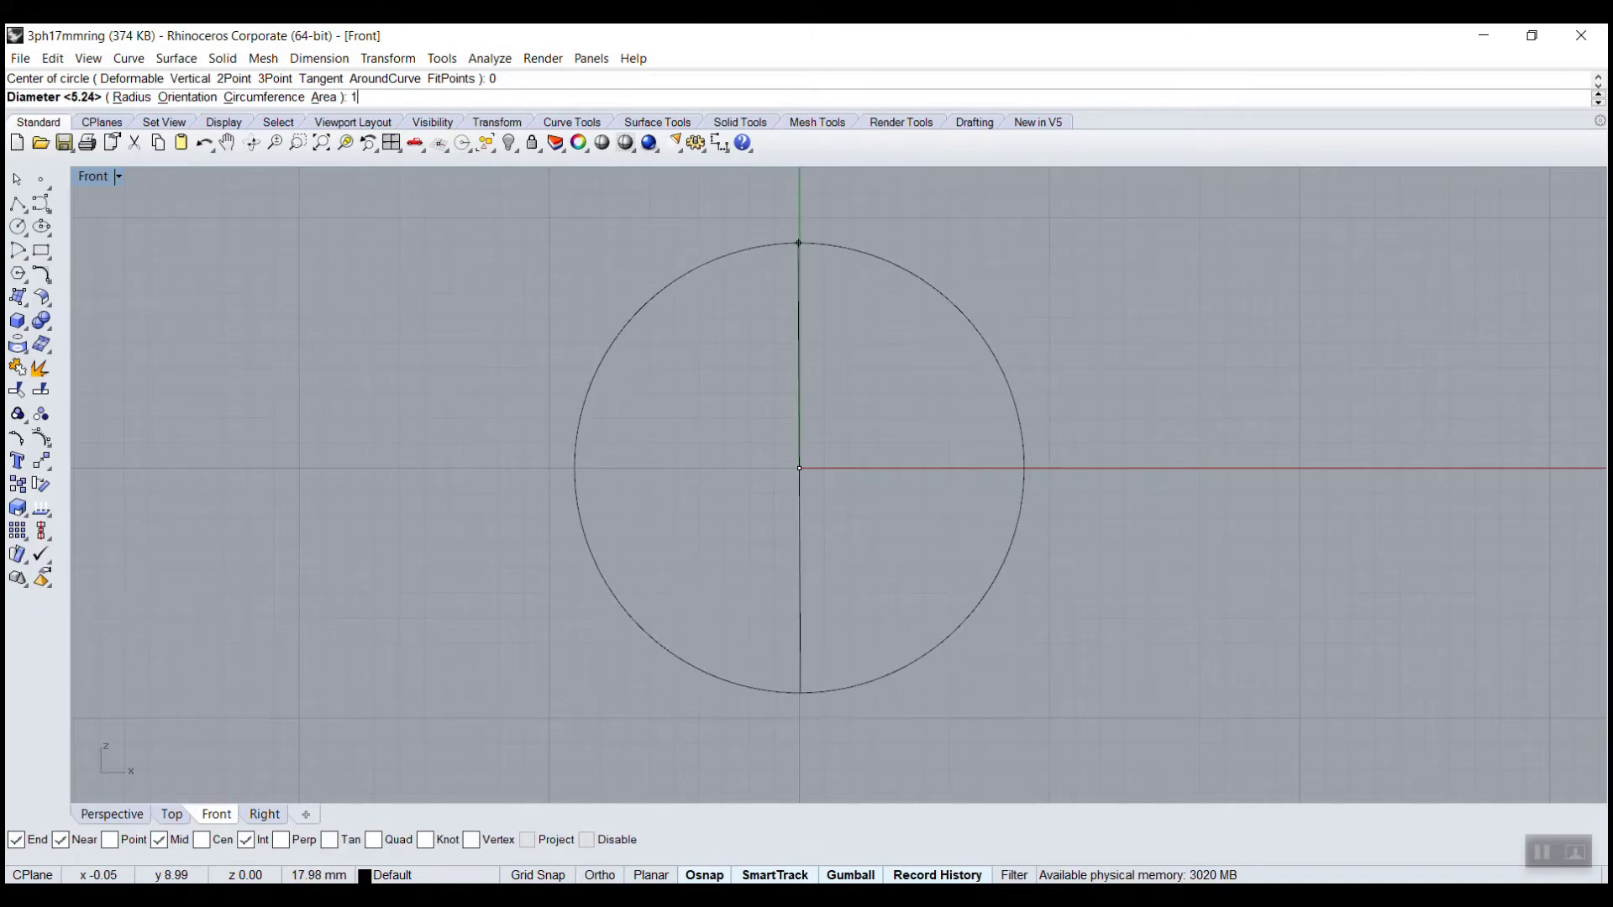
text(17)
key(Return)
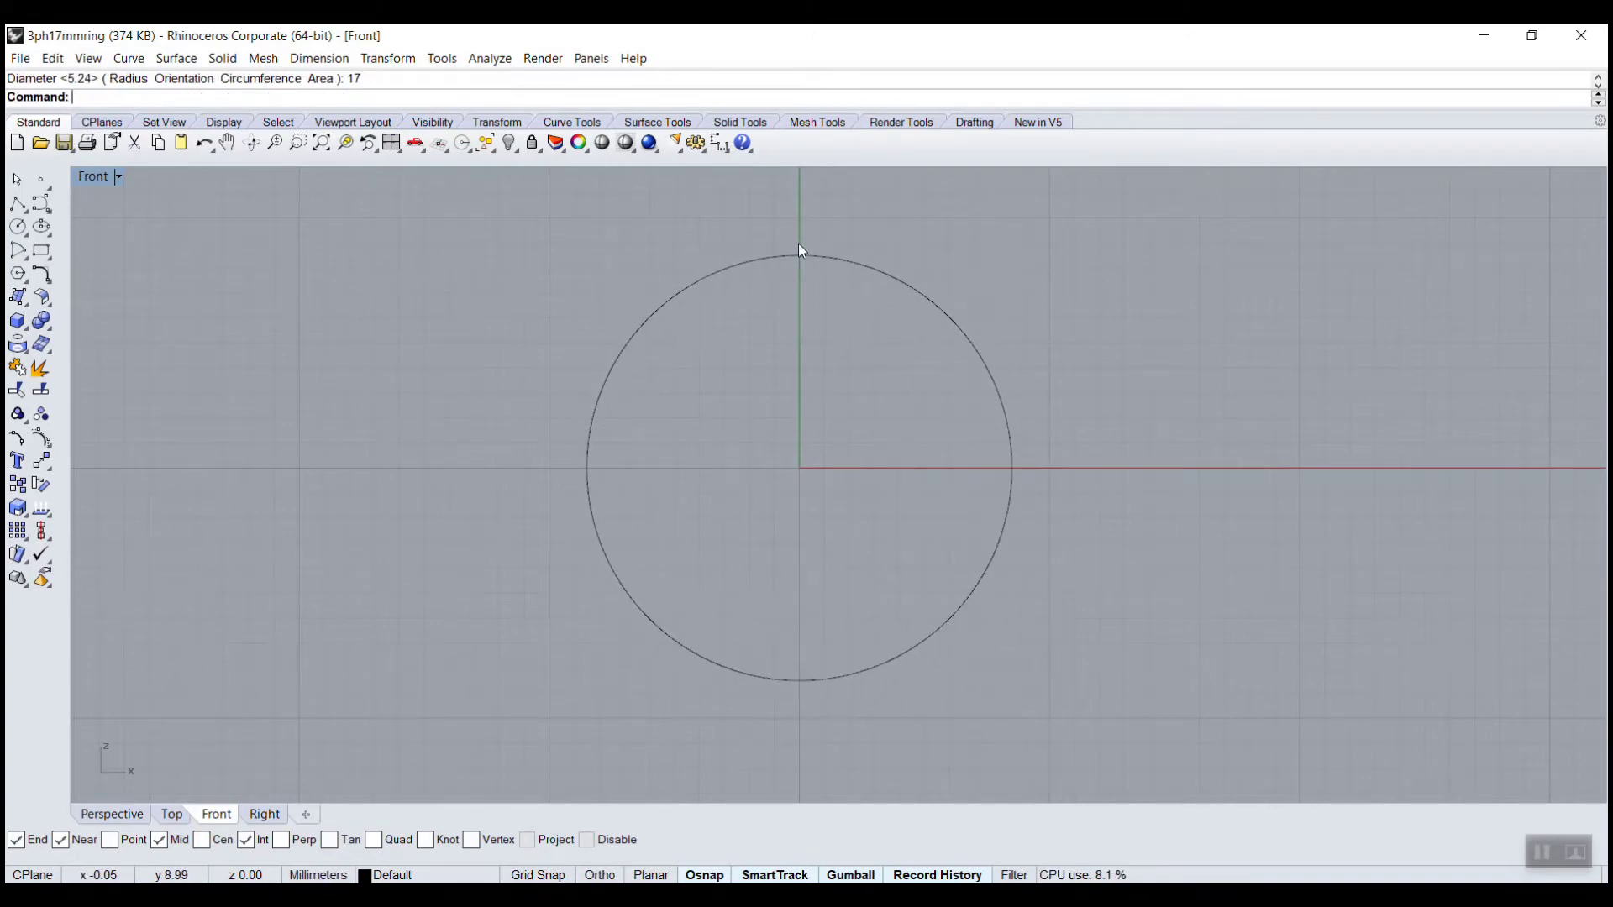
In the maximized Right view, draw a larger profile circle centred on the ring's top
double_click(99, 183)
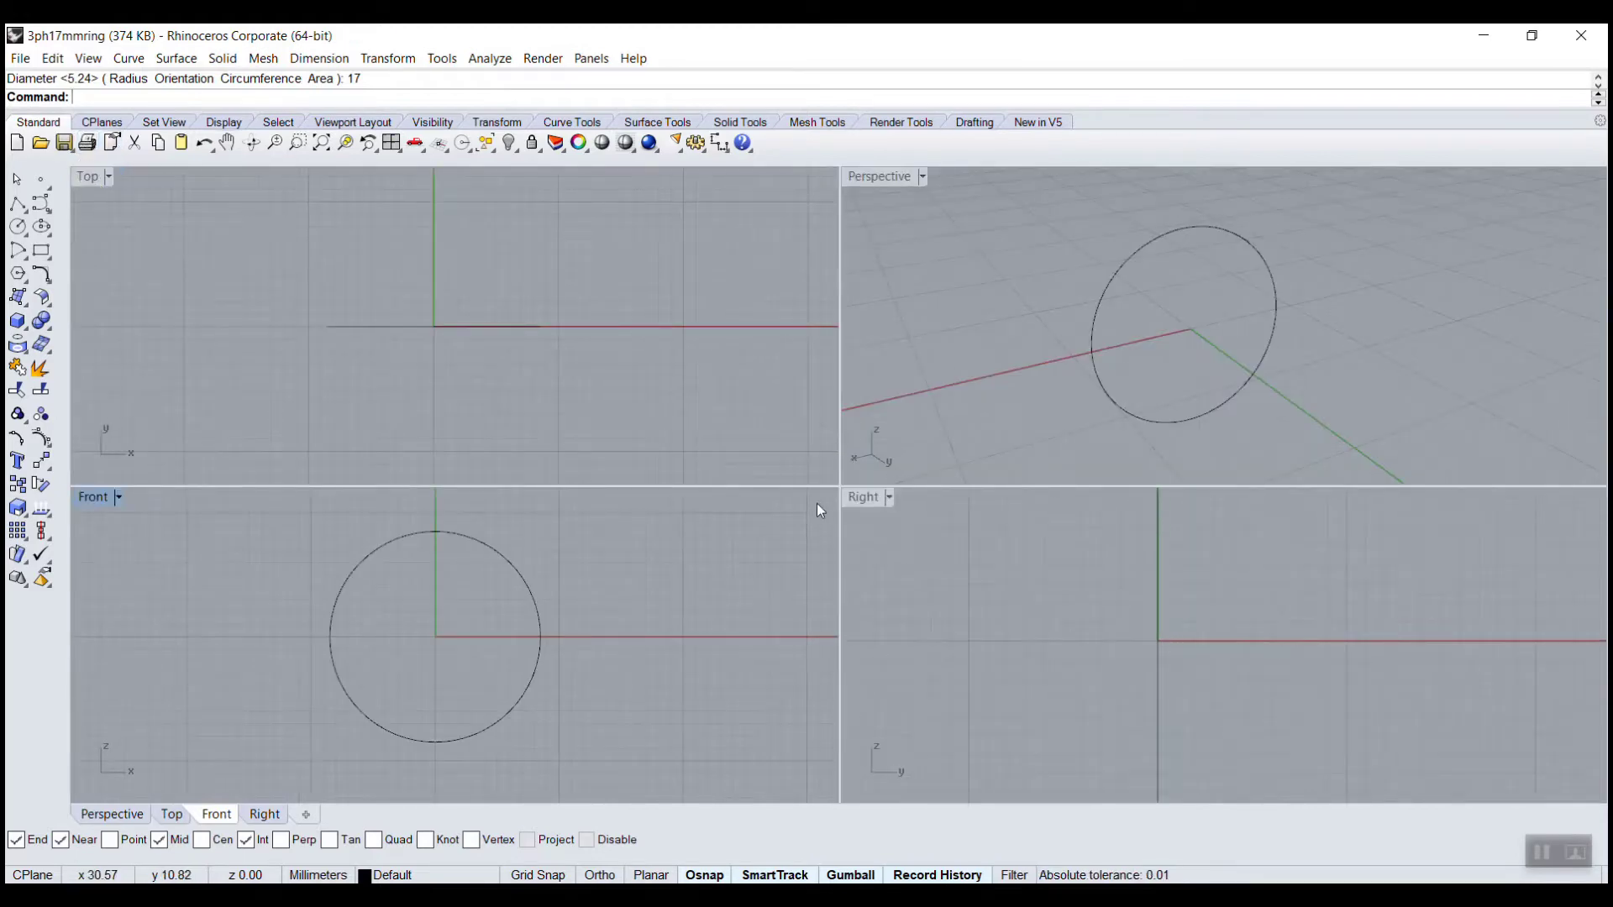
double_click(855, 503)
scroll(855, 503, down, 4)
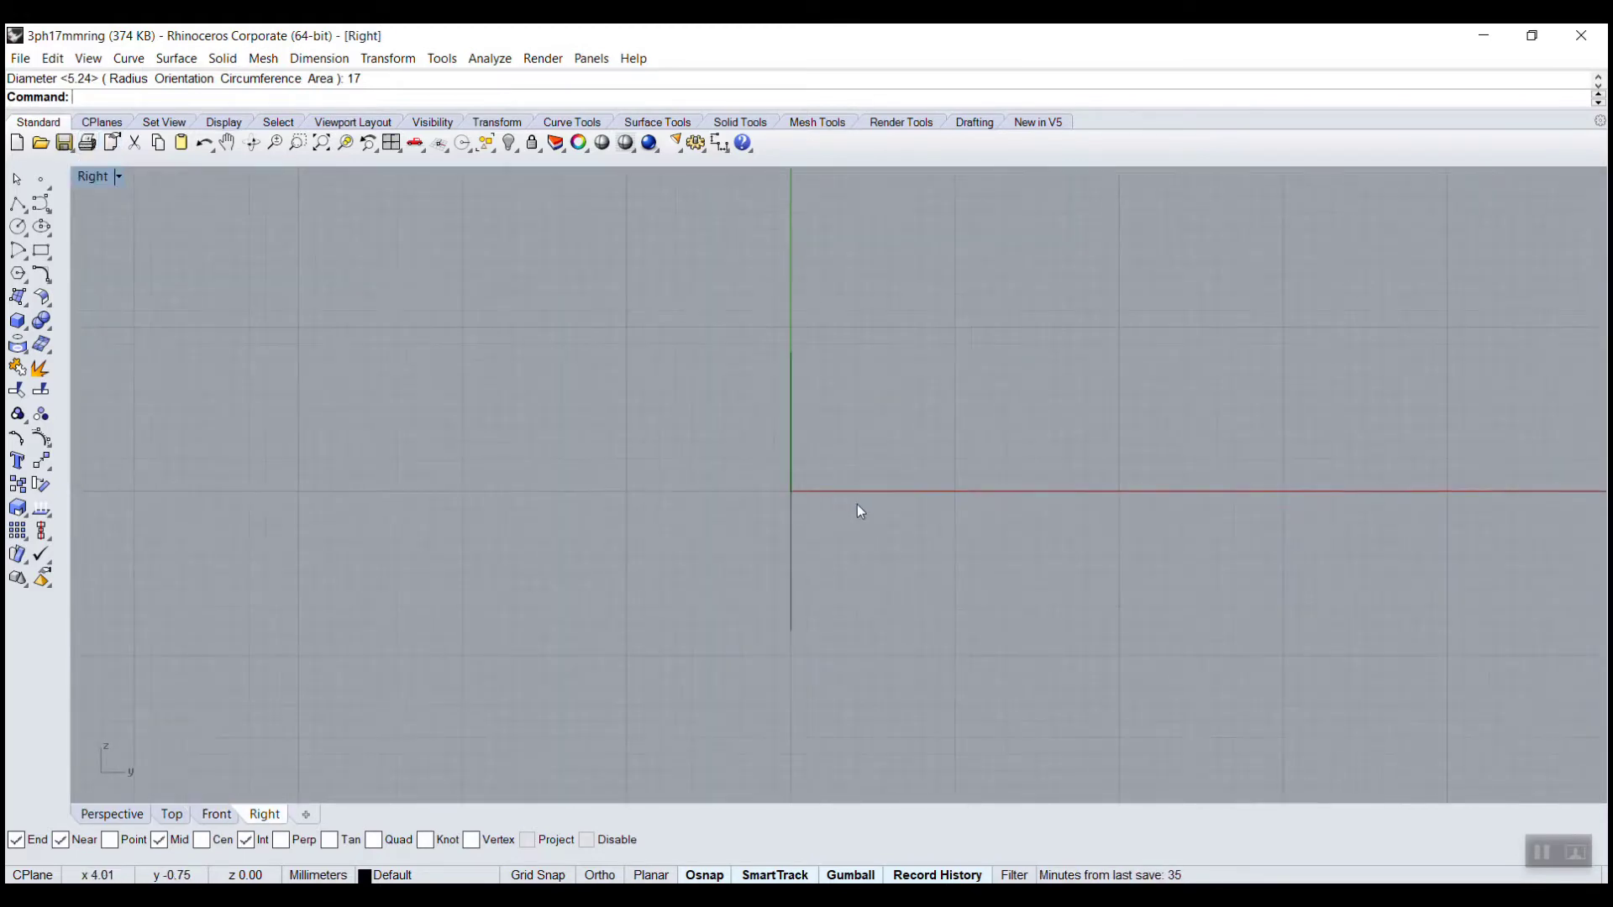
click(19, 227)
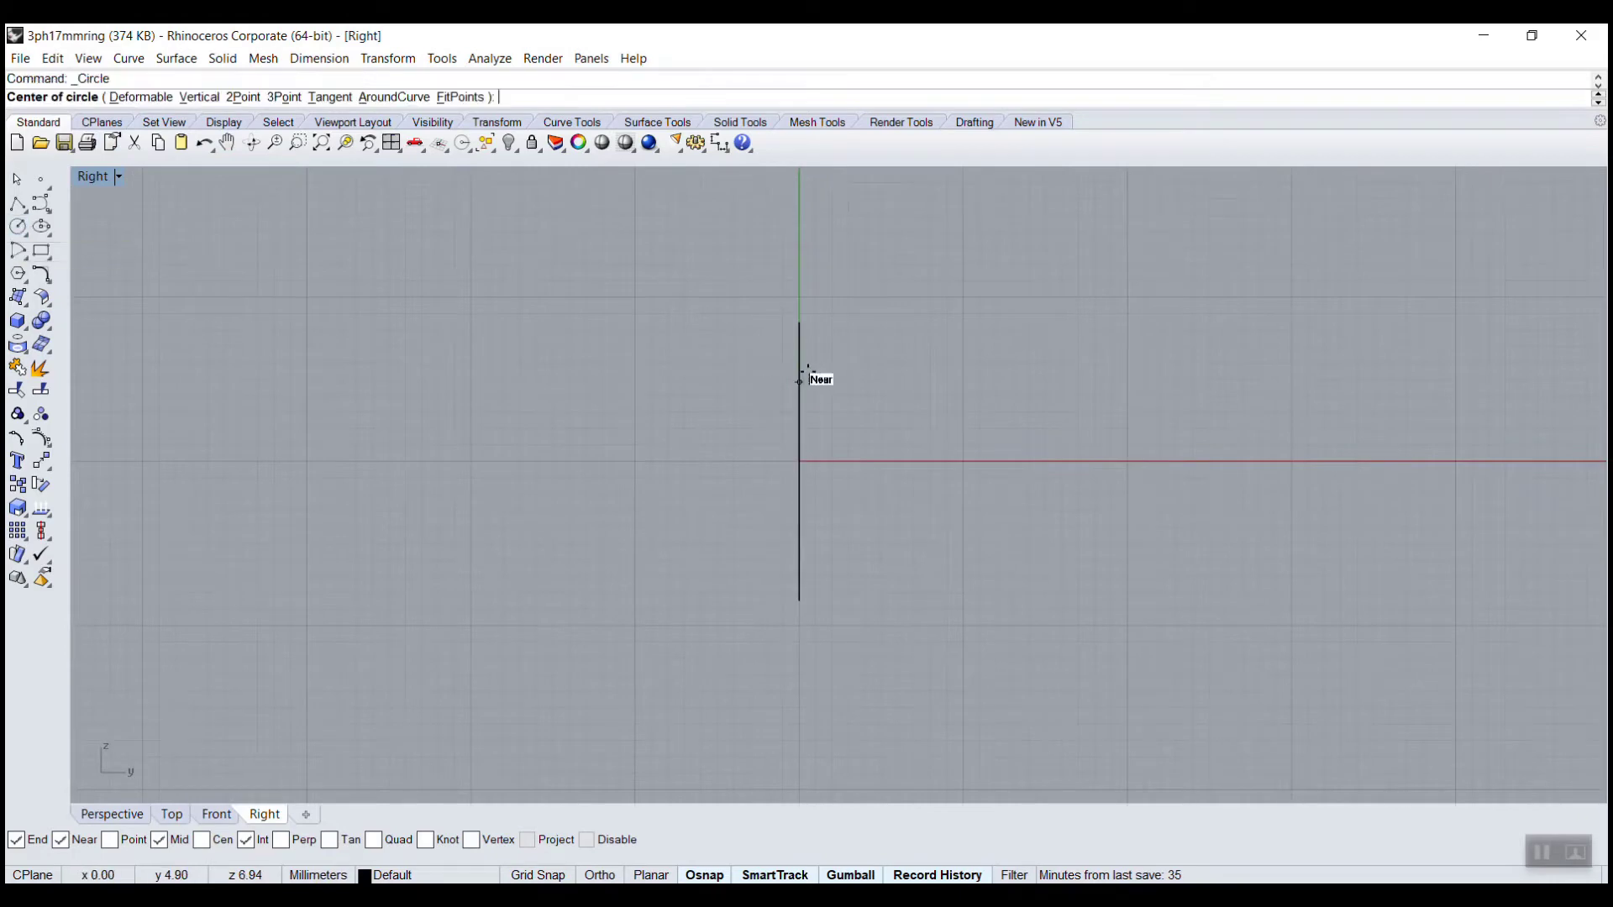
click(799, 322)
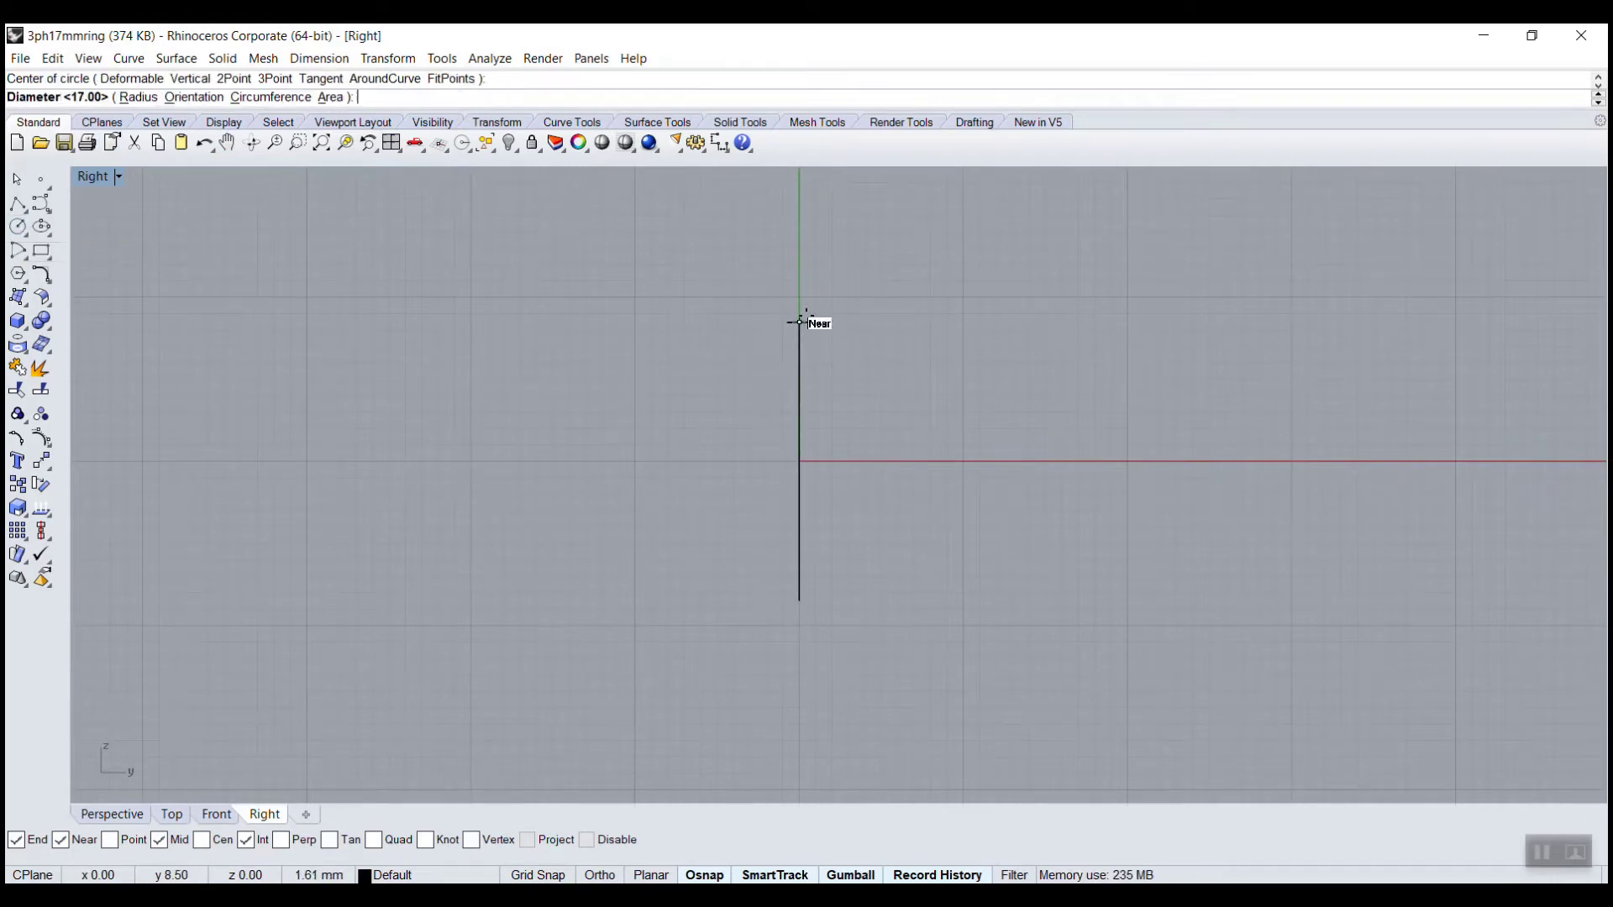
click(843, 290)
Draw a small profile circle centred on the ring's bottom point and restore four views
key(Return)
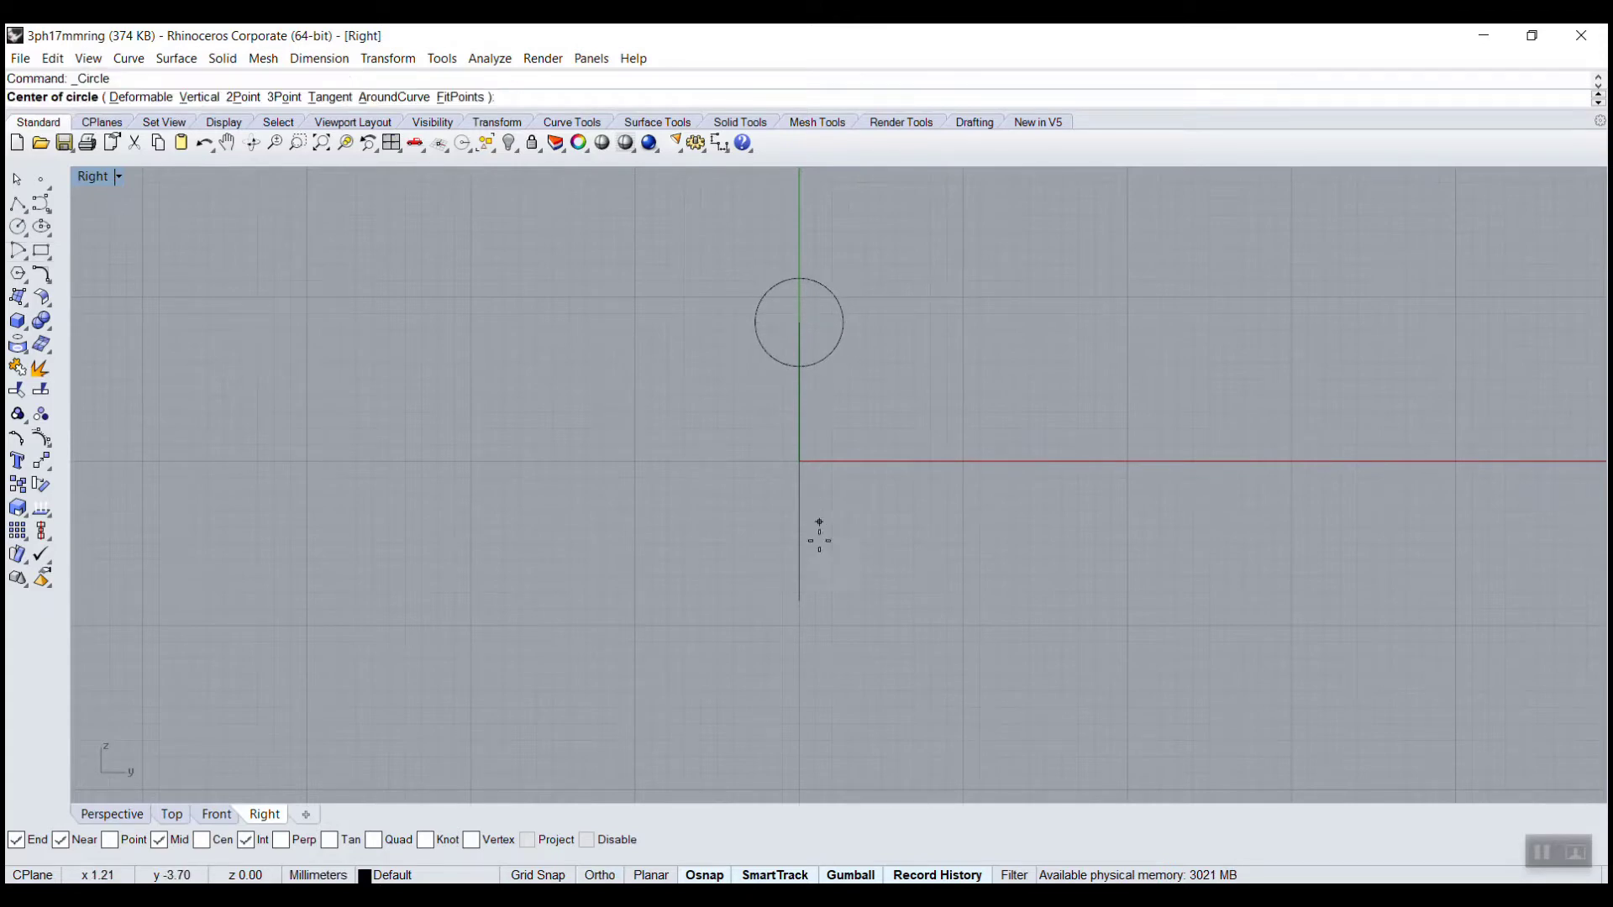
click(798, 601)
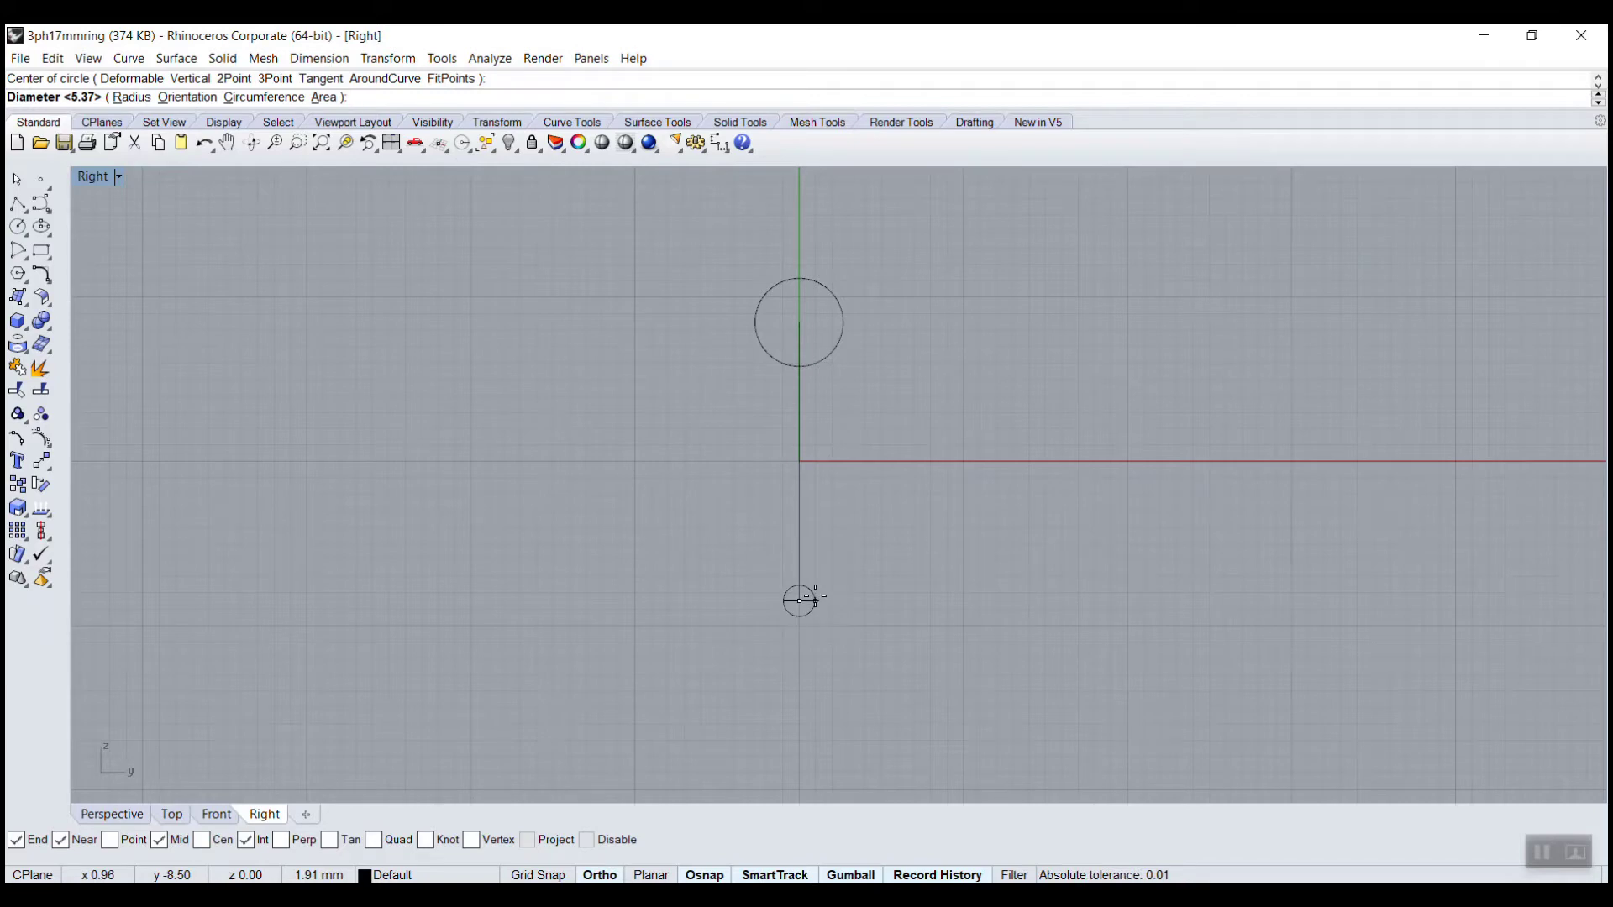
click(814, 598)
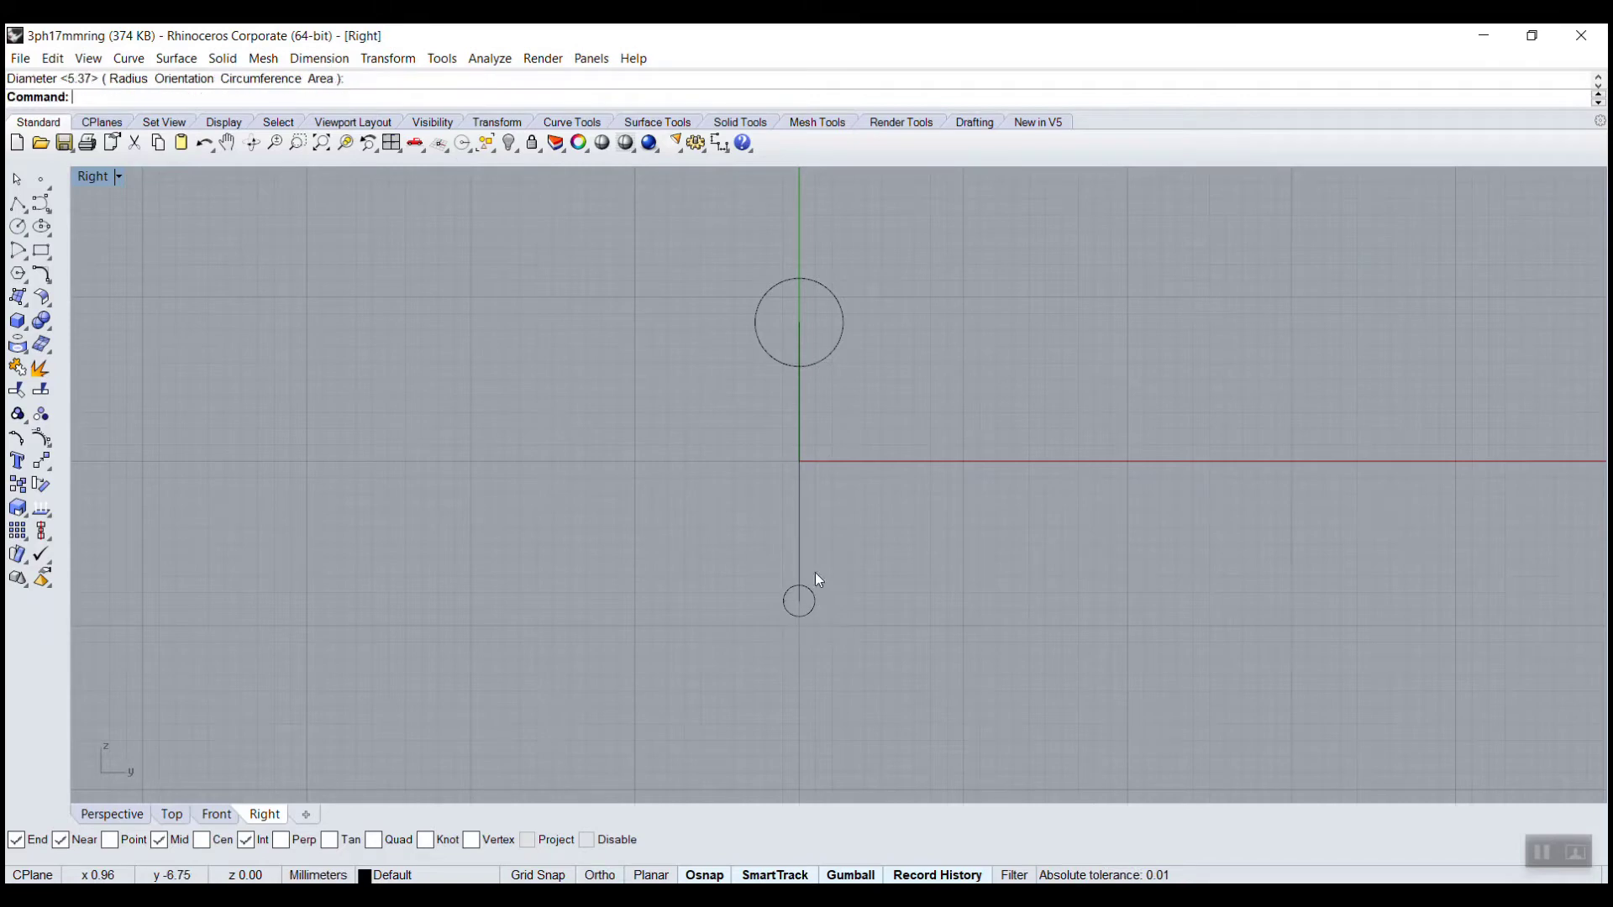
double_click(109, 178)
Sweep1 the top and bottom circles along the big circle rail, rebuilt with 12 control points
double_click(890, 181)
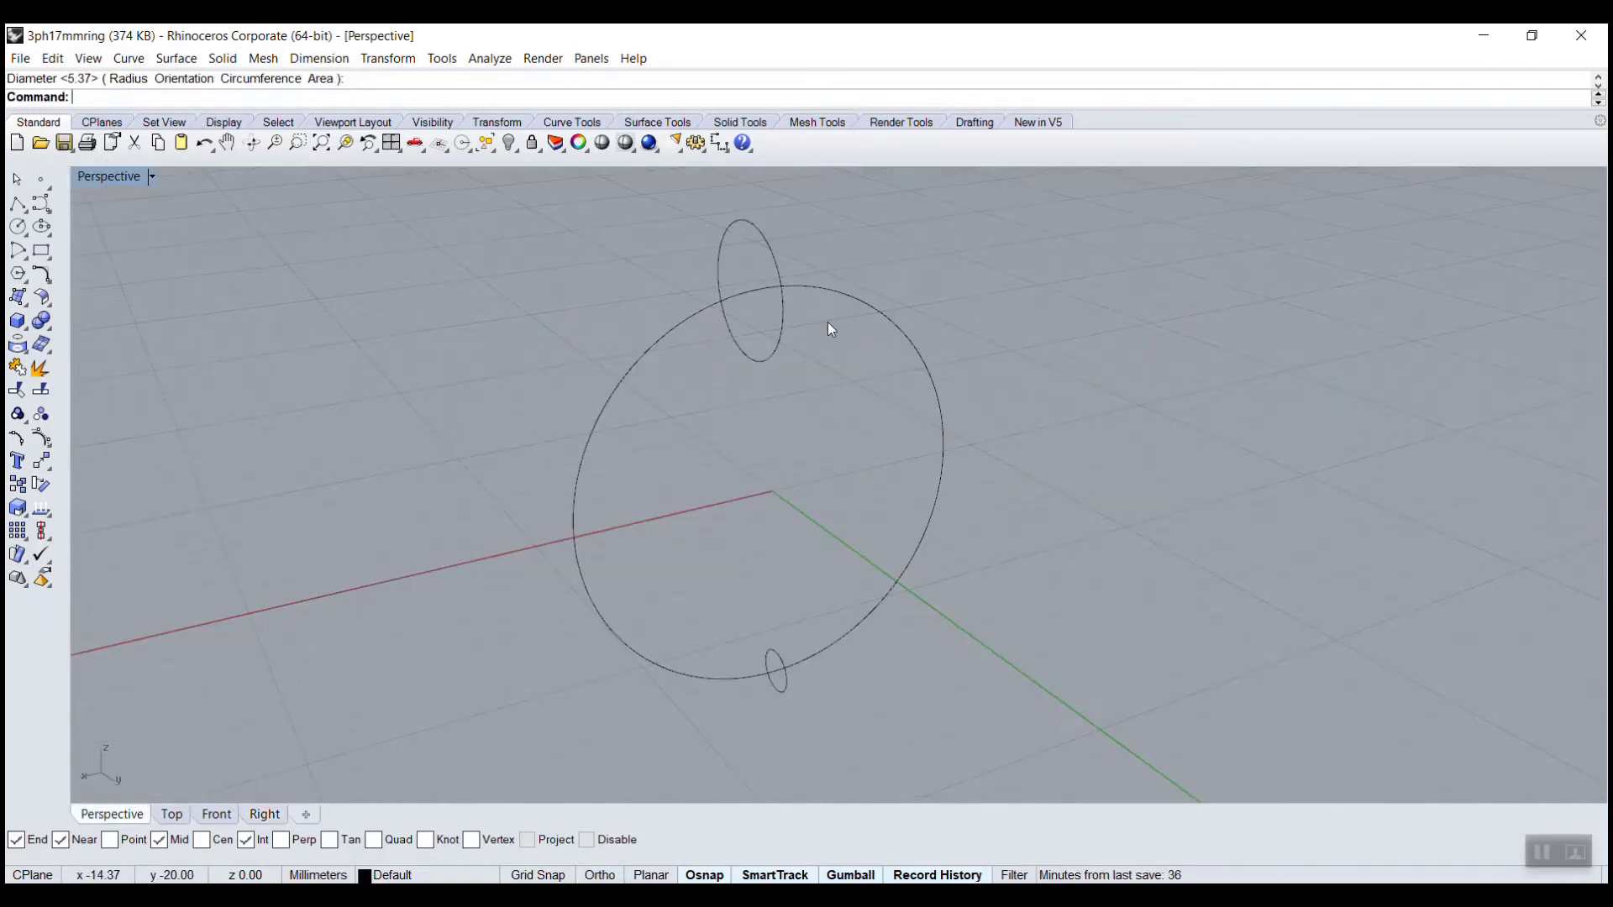
text(Sweep1)
key(Return)
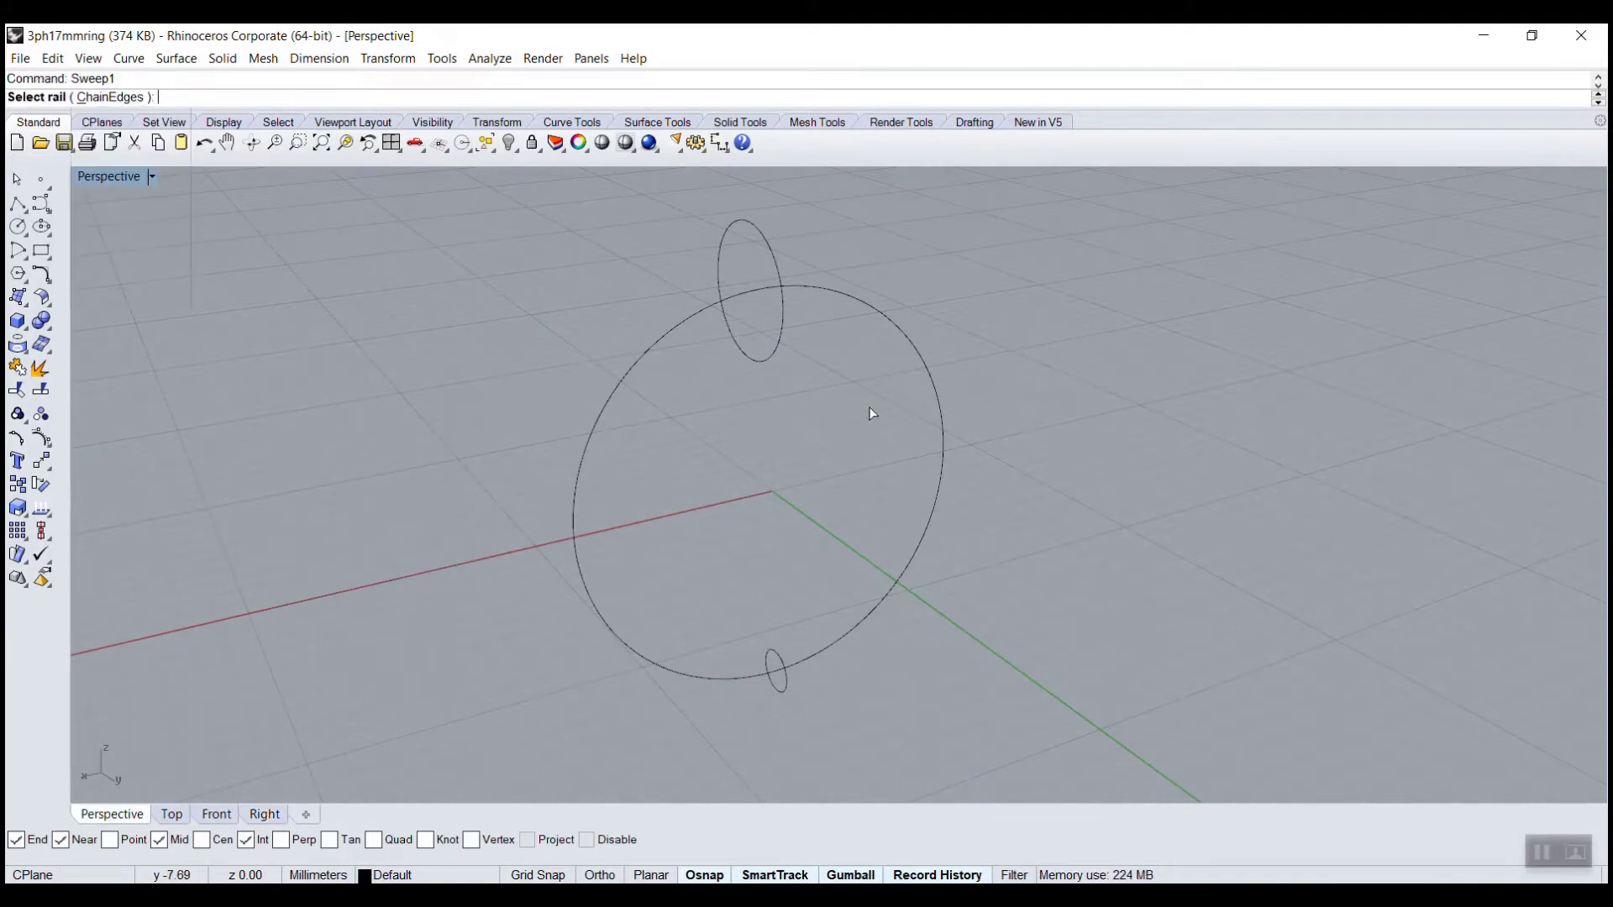
click(668, 323)
click(719, 273)
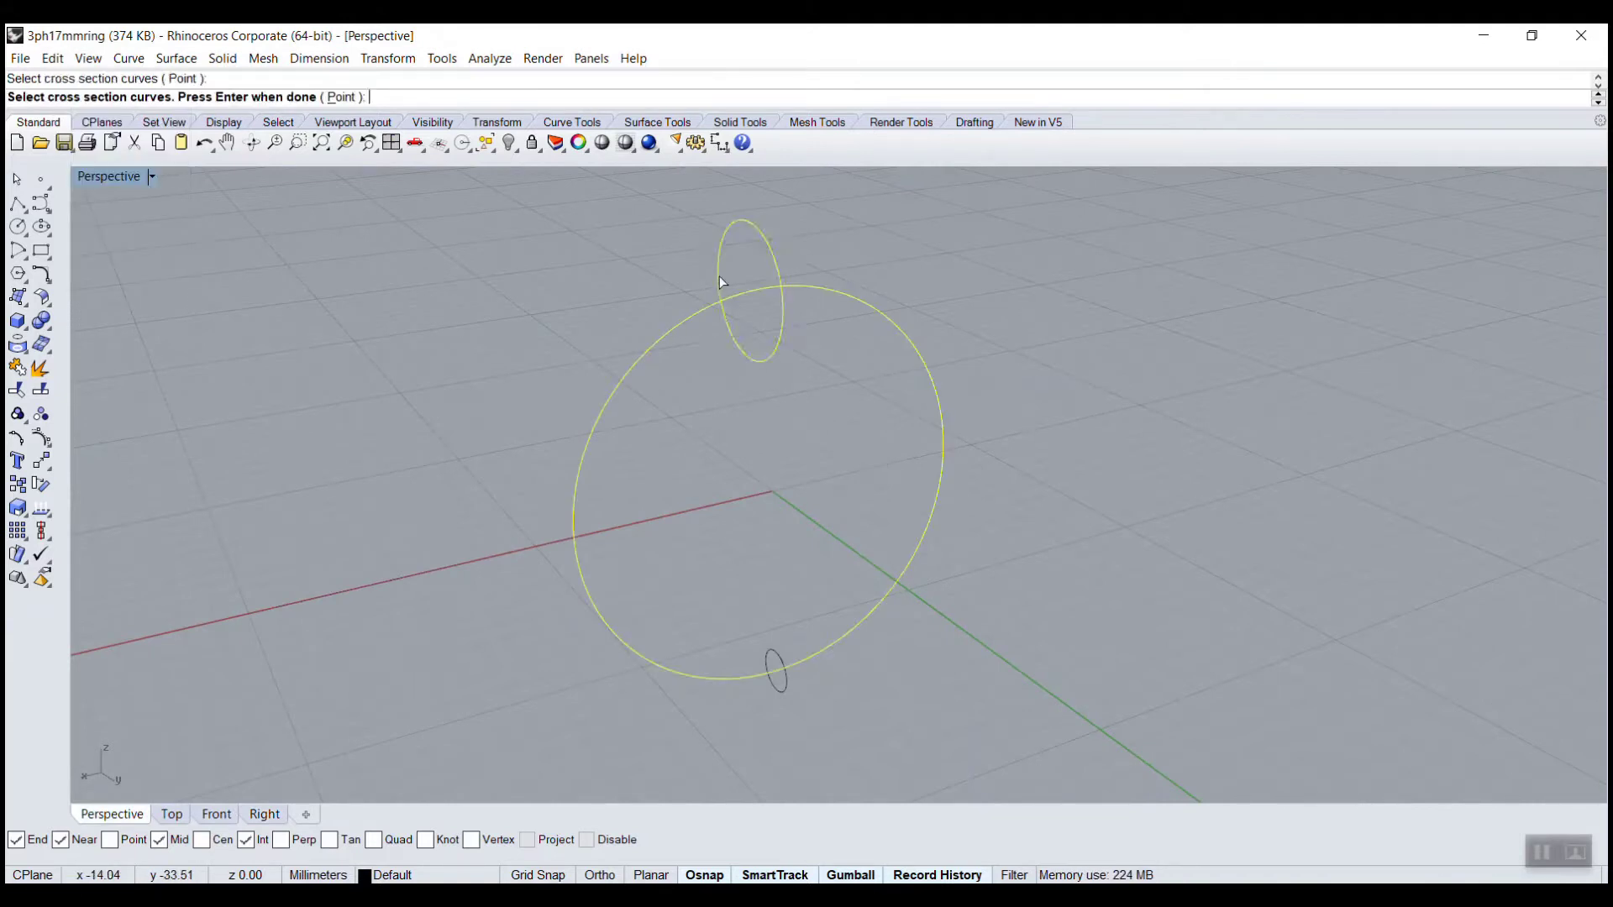
click(785, 664)
key(Return)
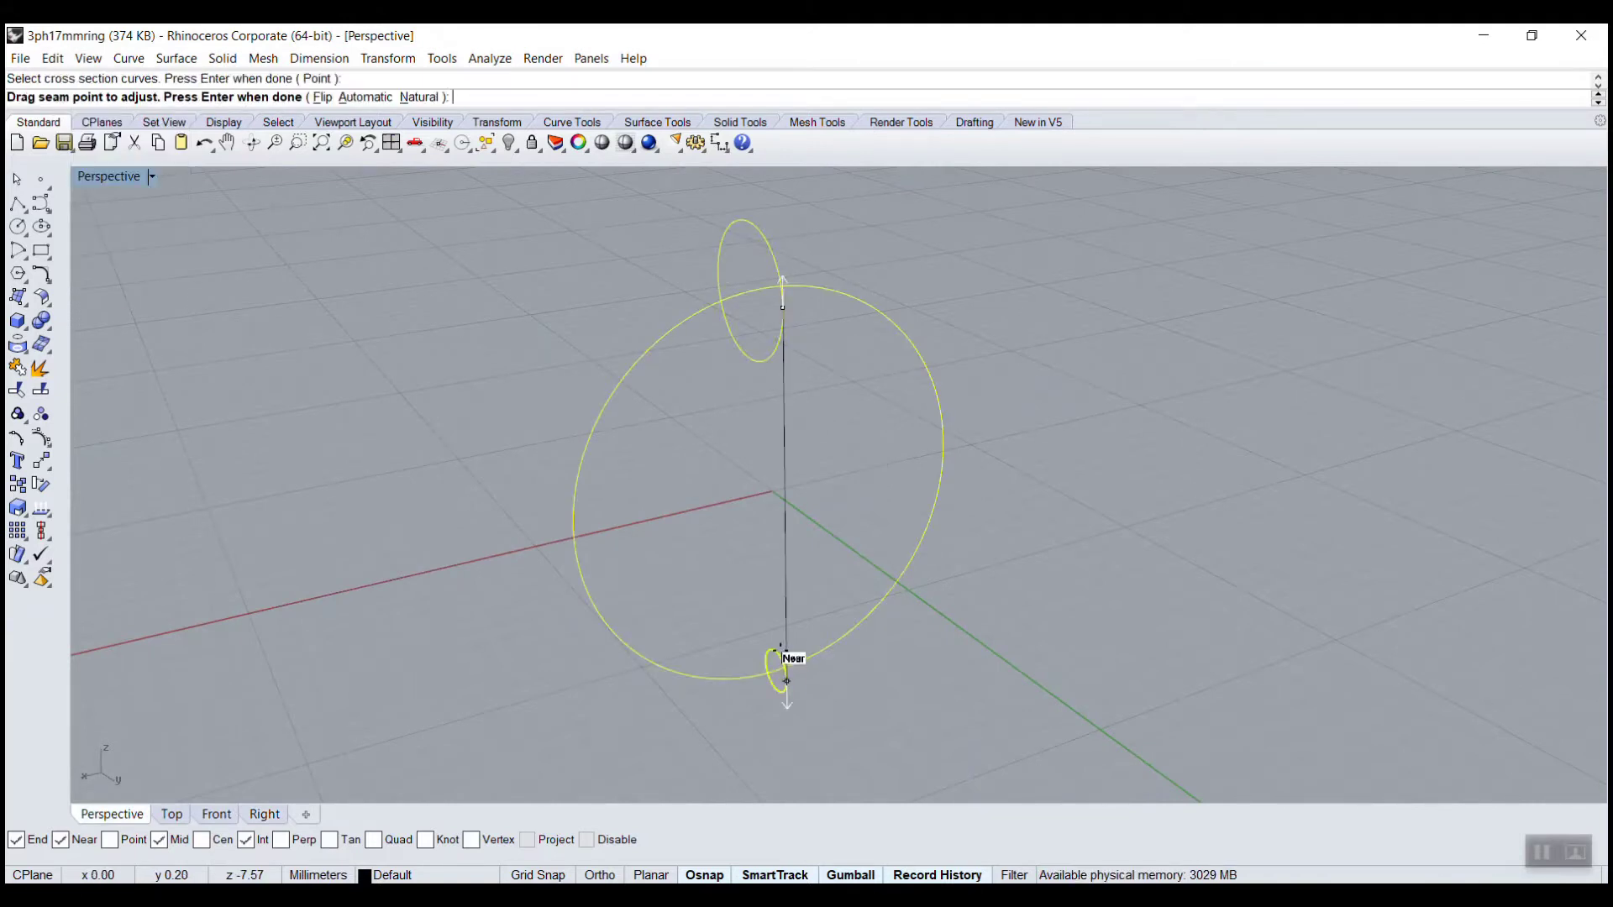
key(Return)
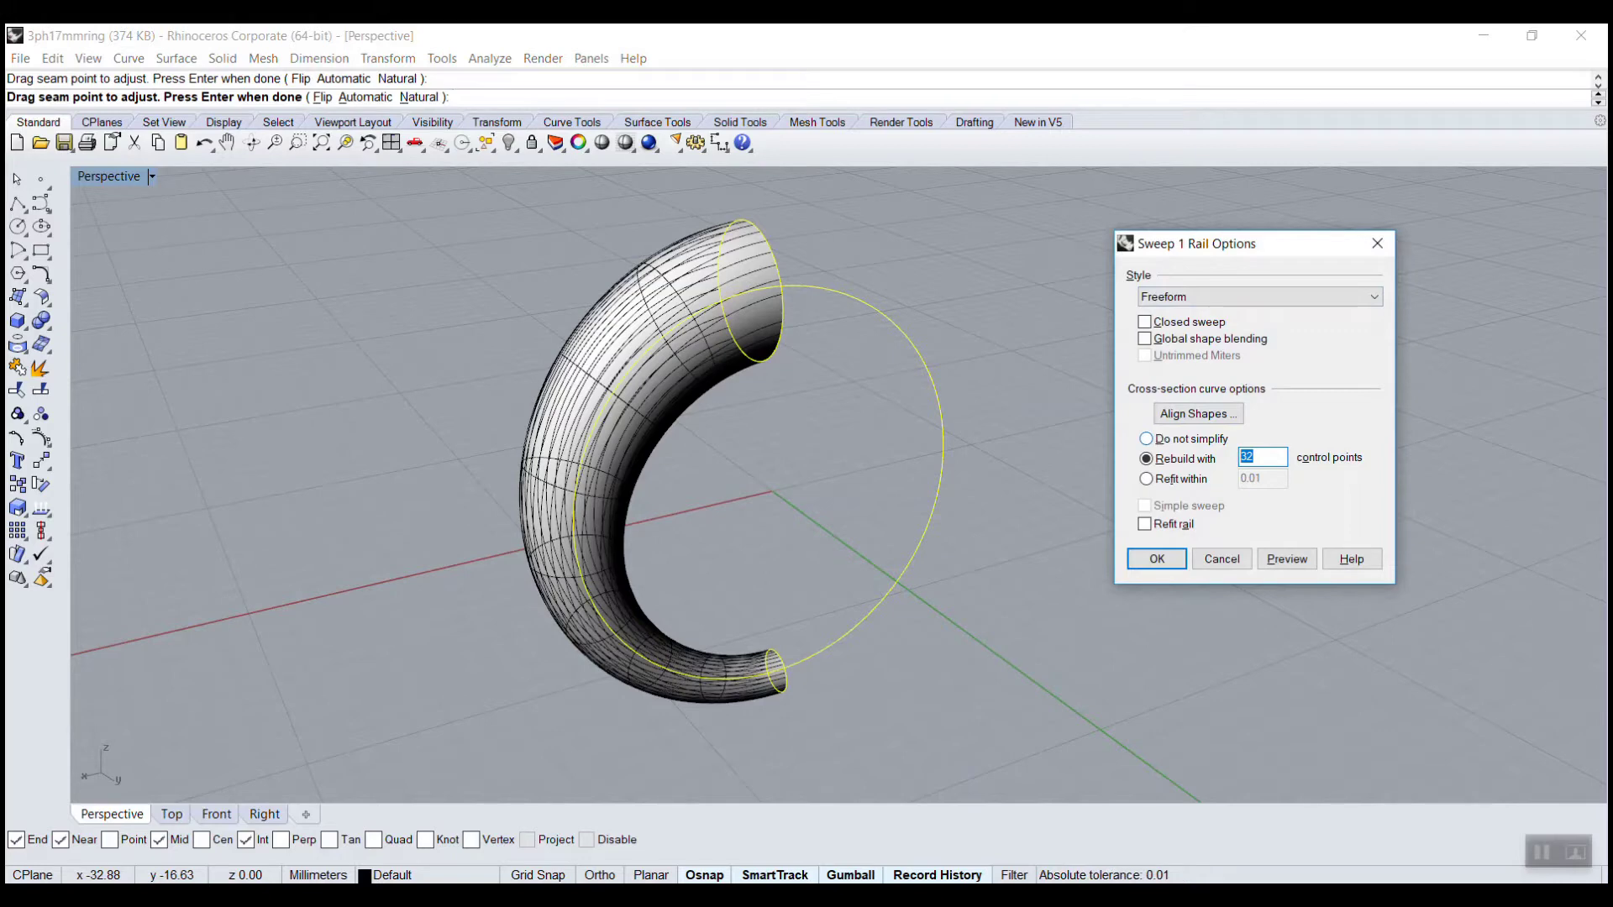
click(1285, 559)
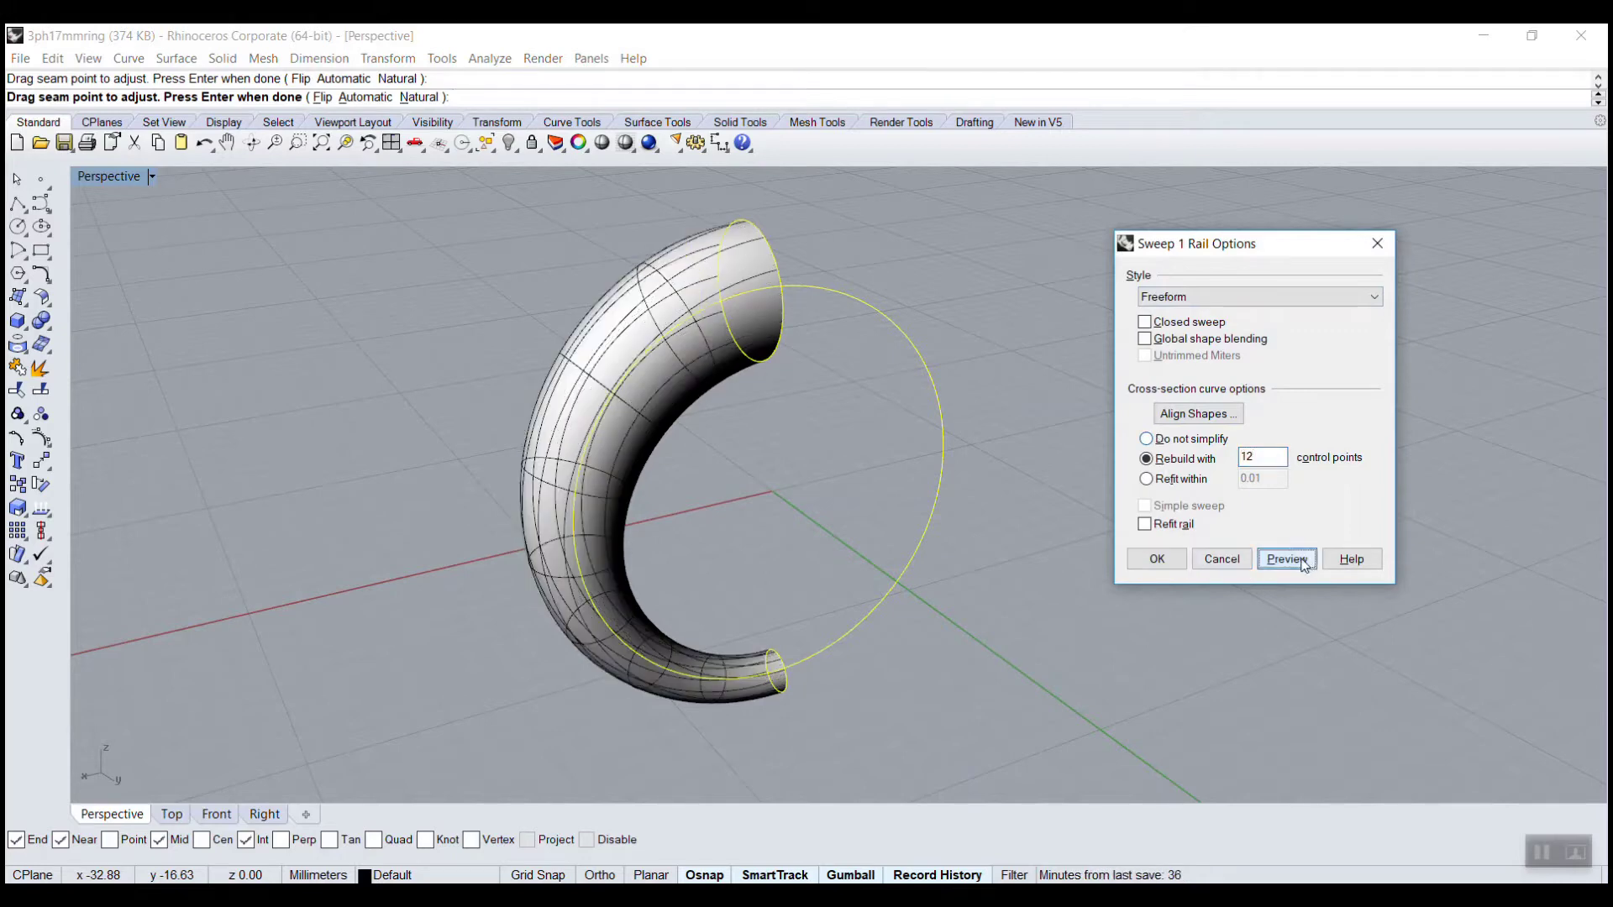
click(1173, 561)
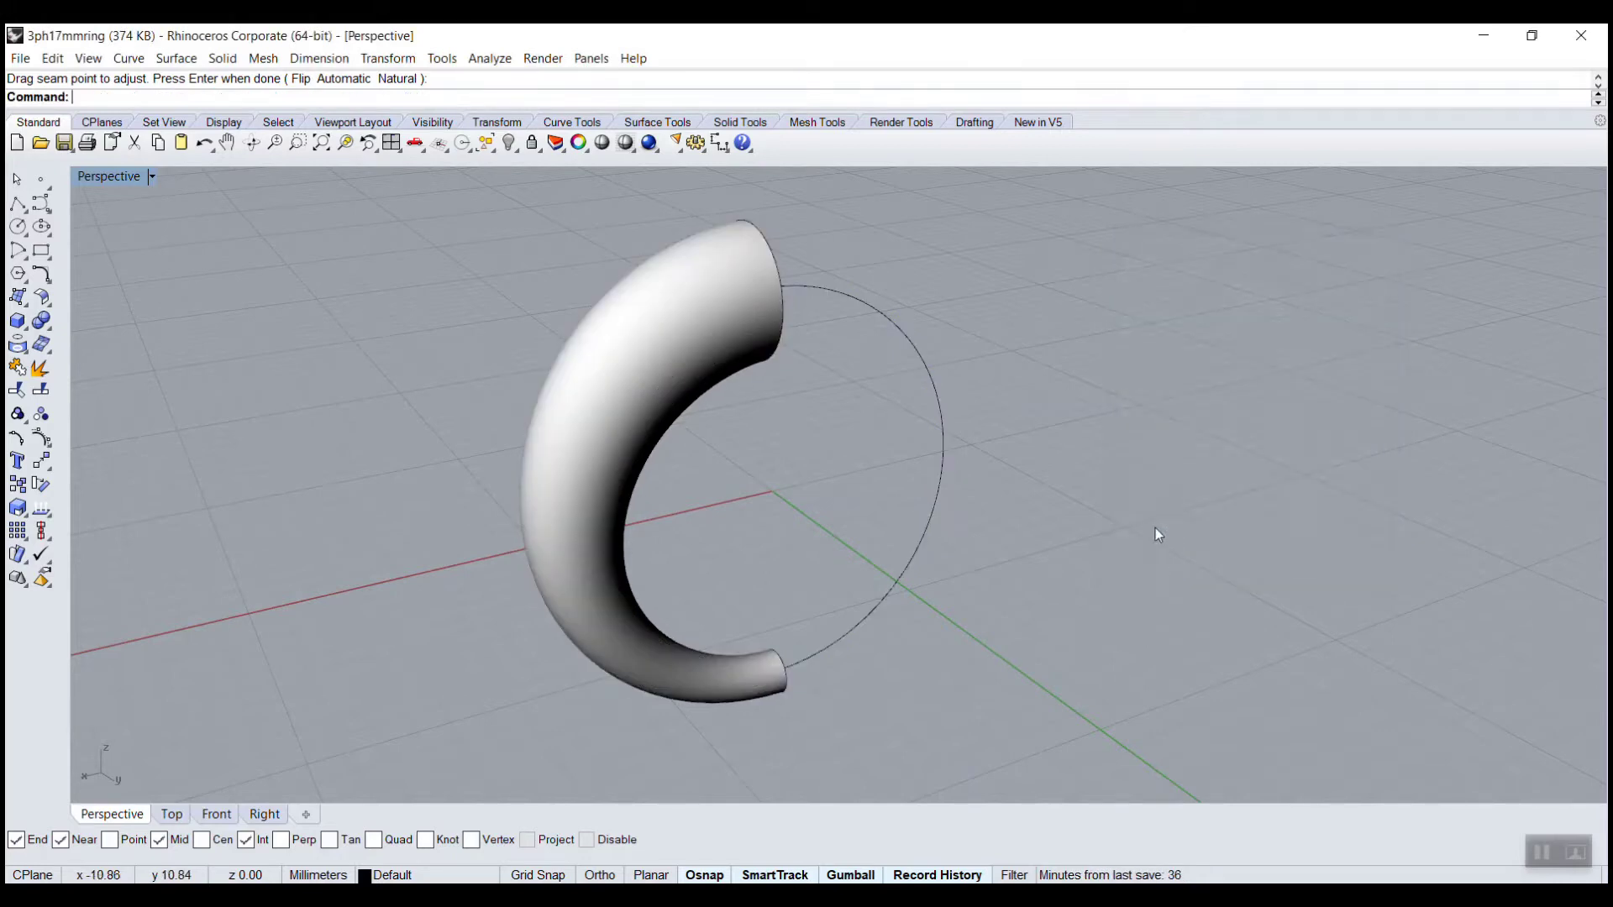
Delete the open pipe and redo Sweep1 with the same rail and sections as a closed sweep
click(731, 372)
key(Delete)
key(Return)
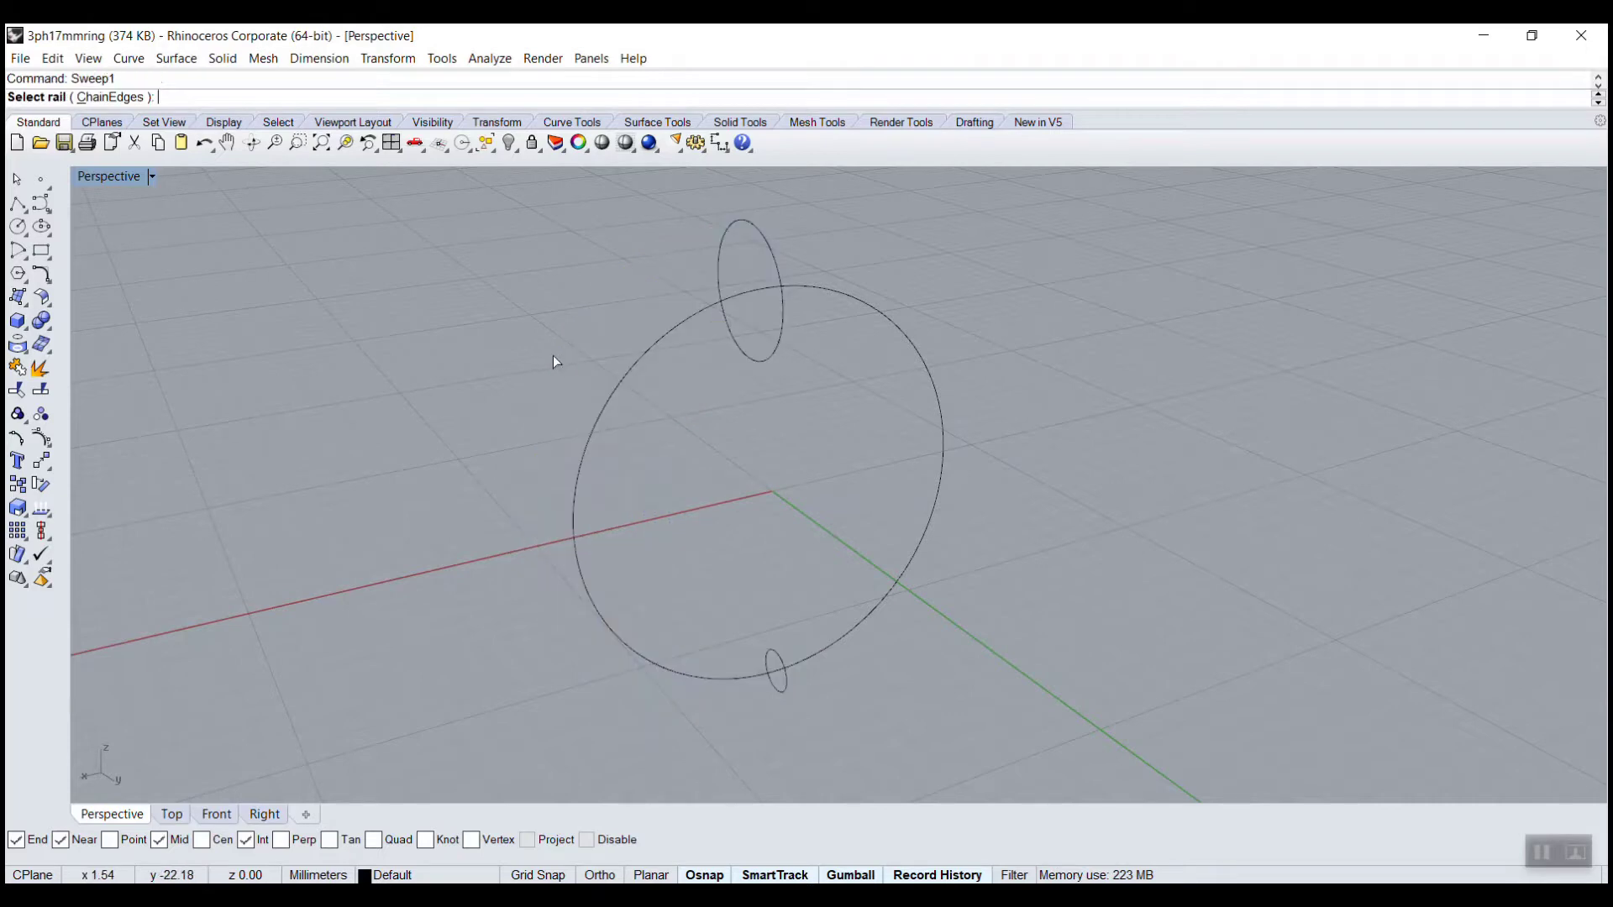
click(622, 382)
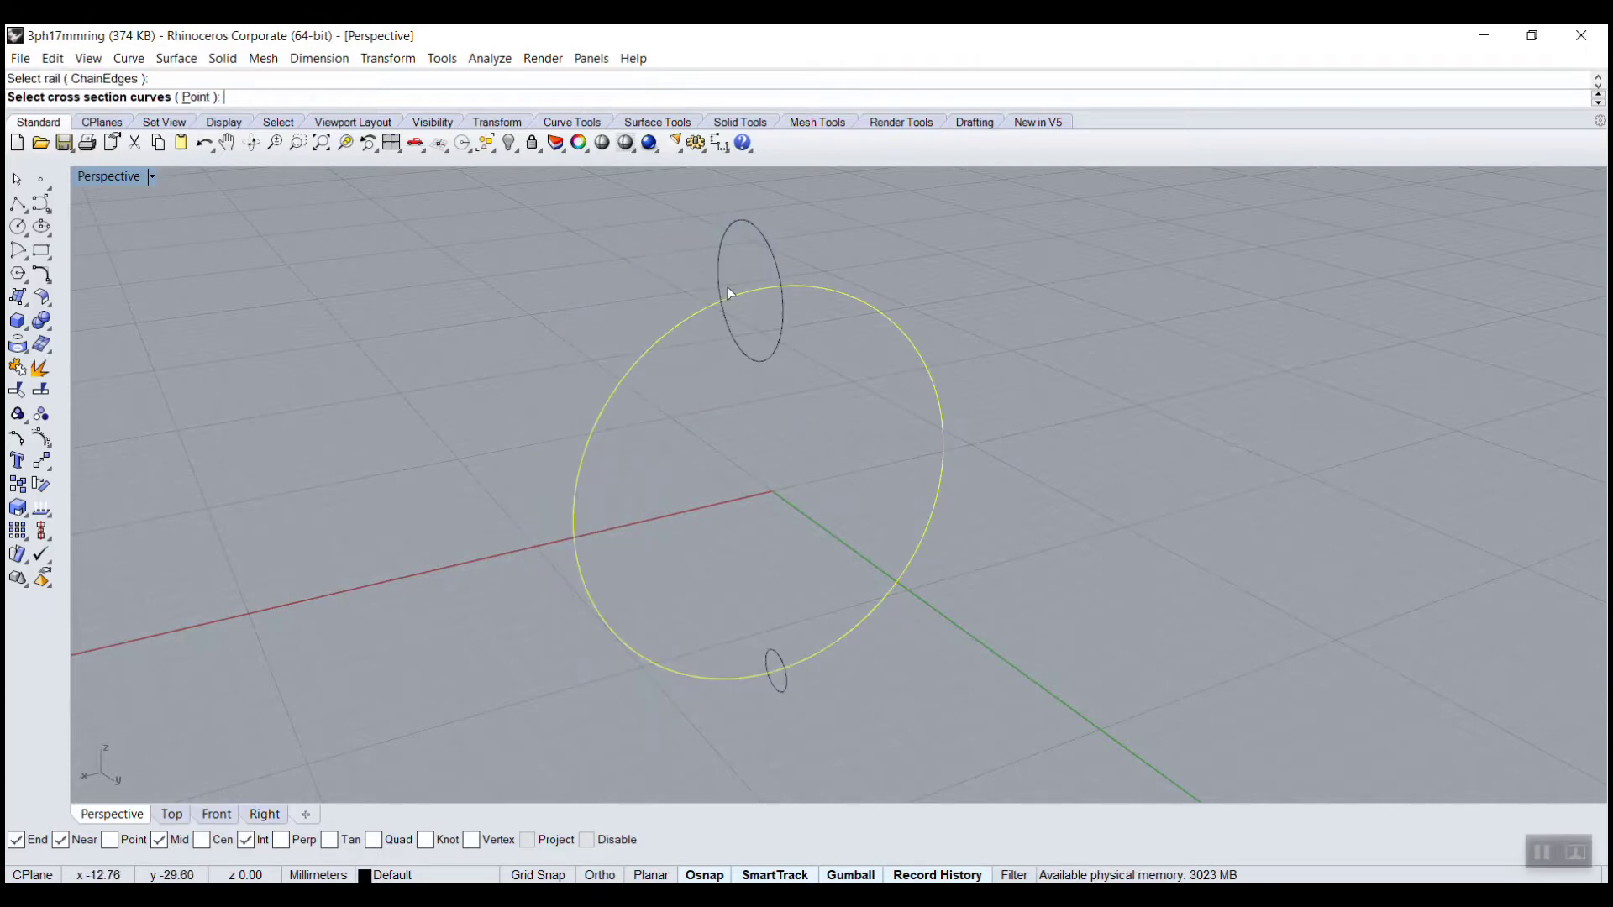
click(722, 287)
click(783, 660)
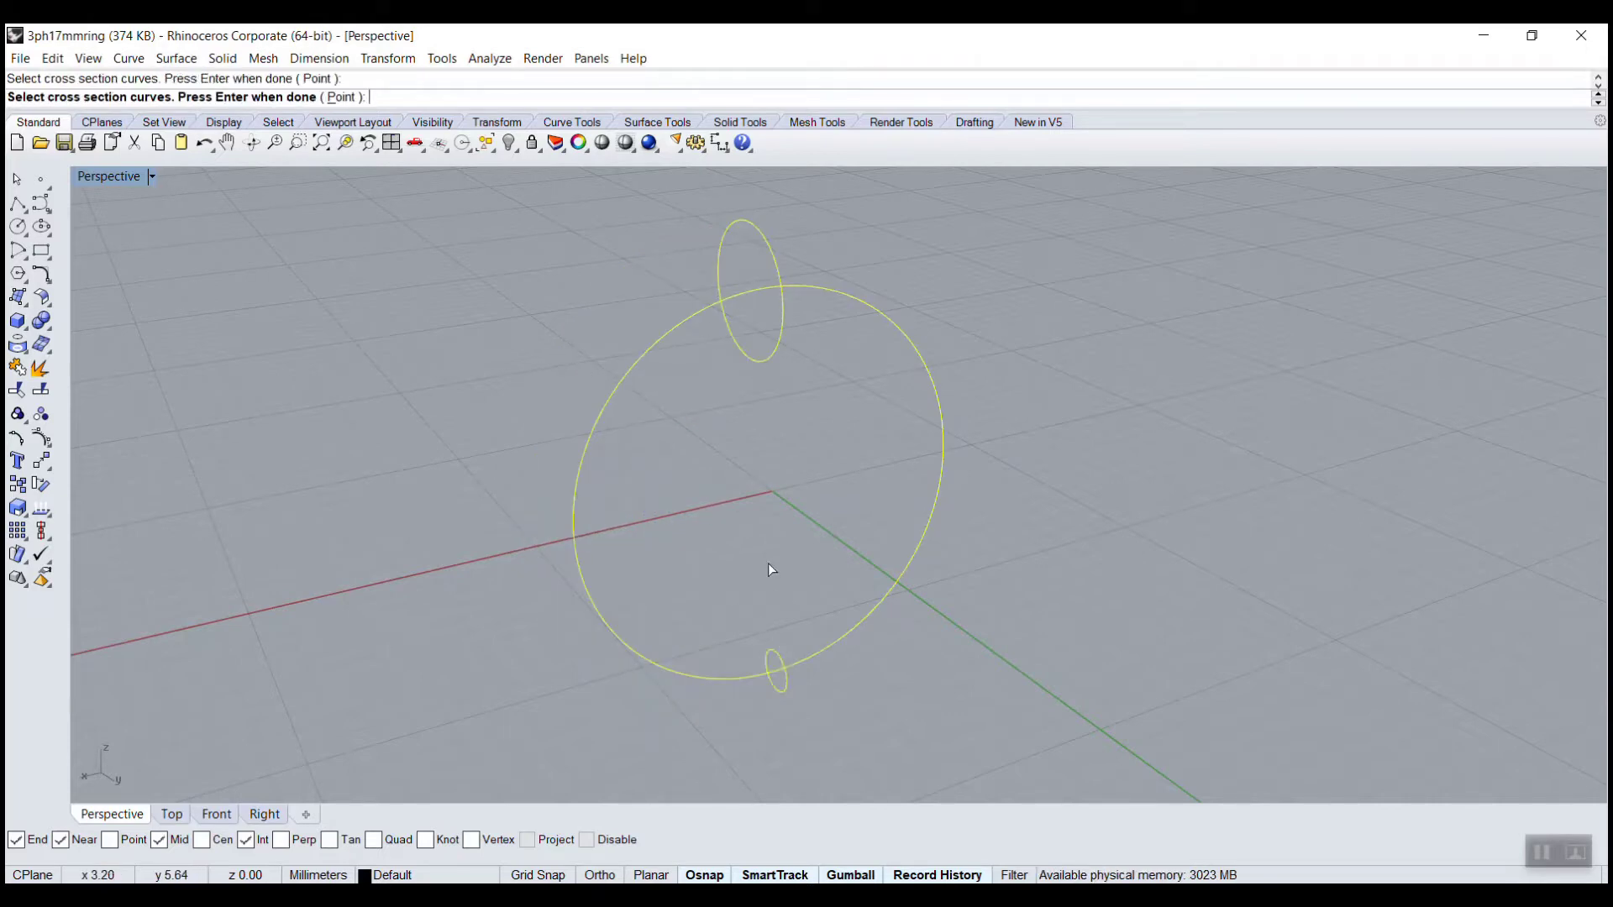
key(Return)
key(Return)
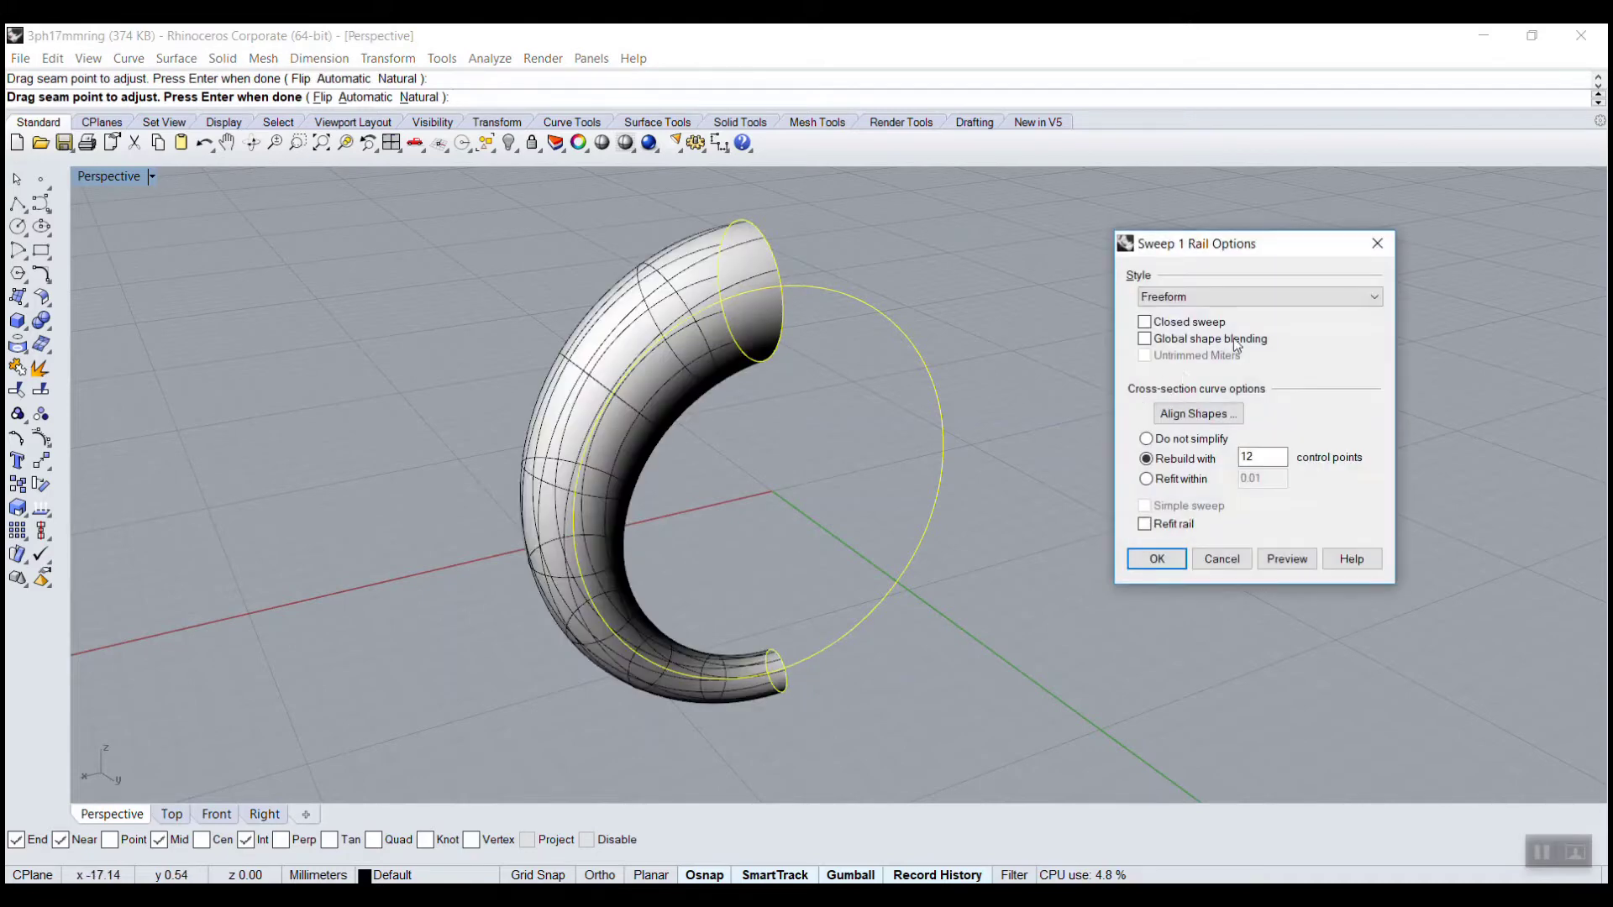
click(1215, 323)
click(1152, 559)
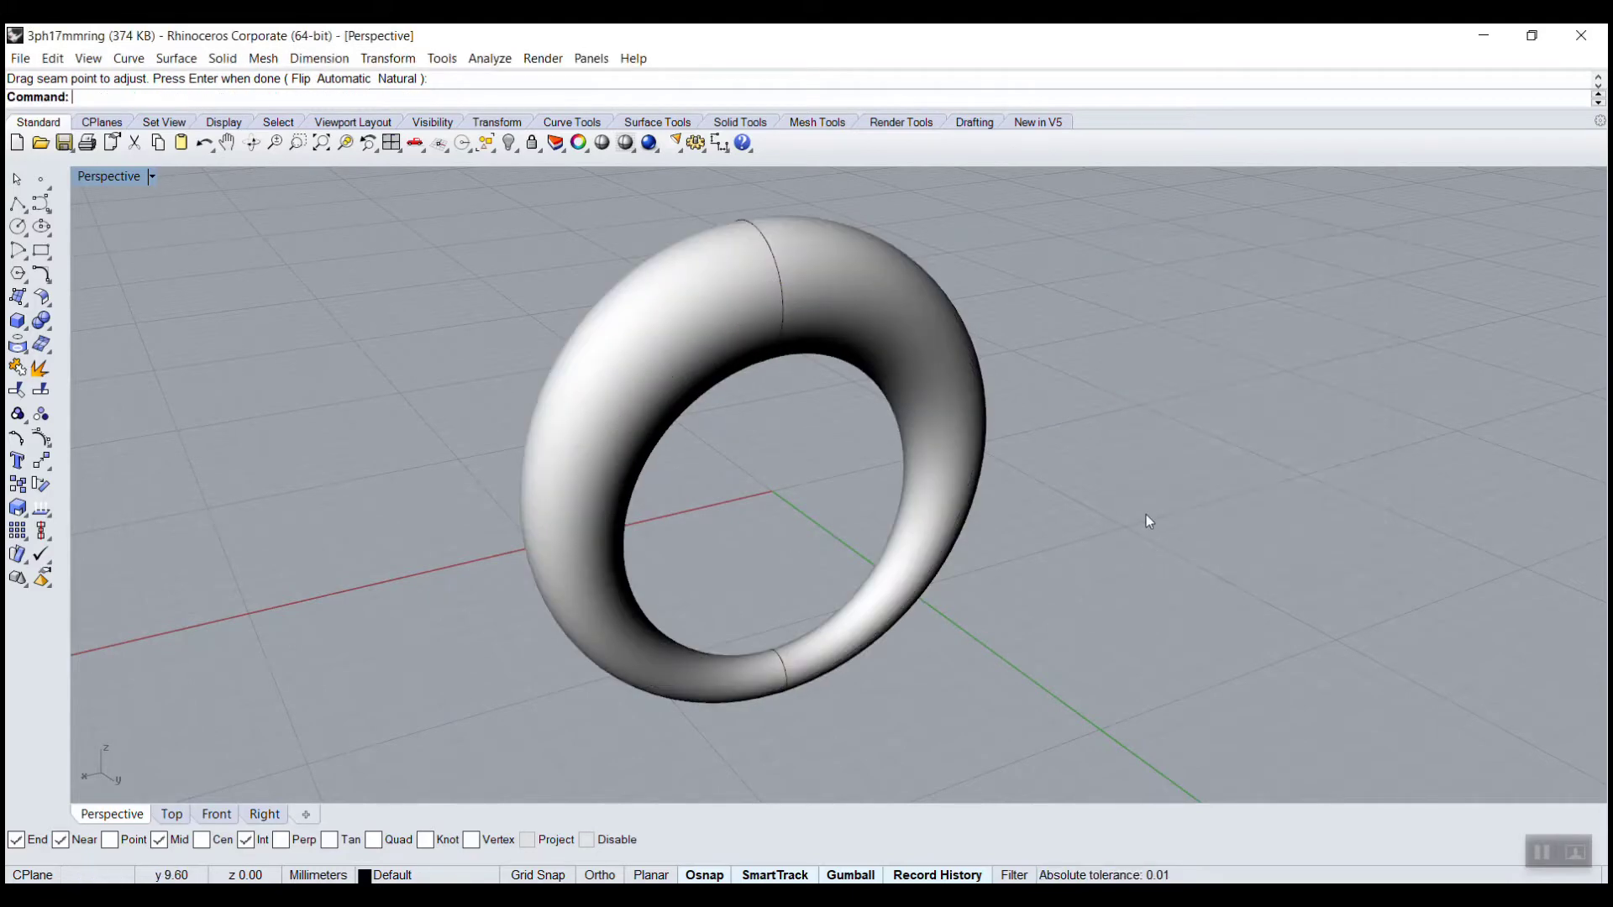
Orbit the Perspective view to inspect the closed tapered ring
right_drag(1146, 515, 932, 431)
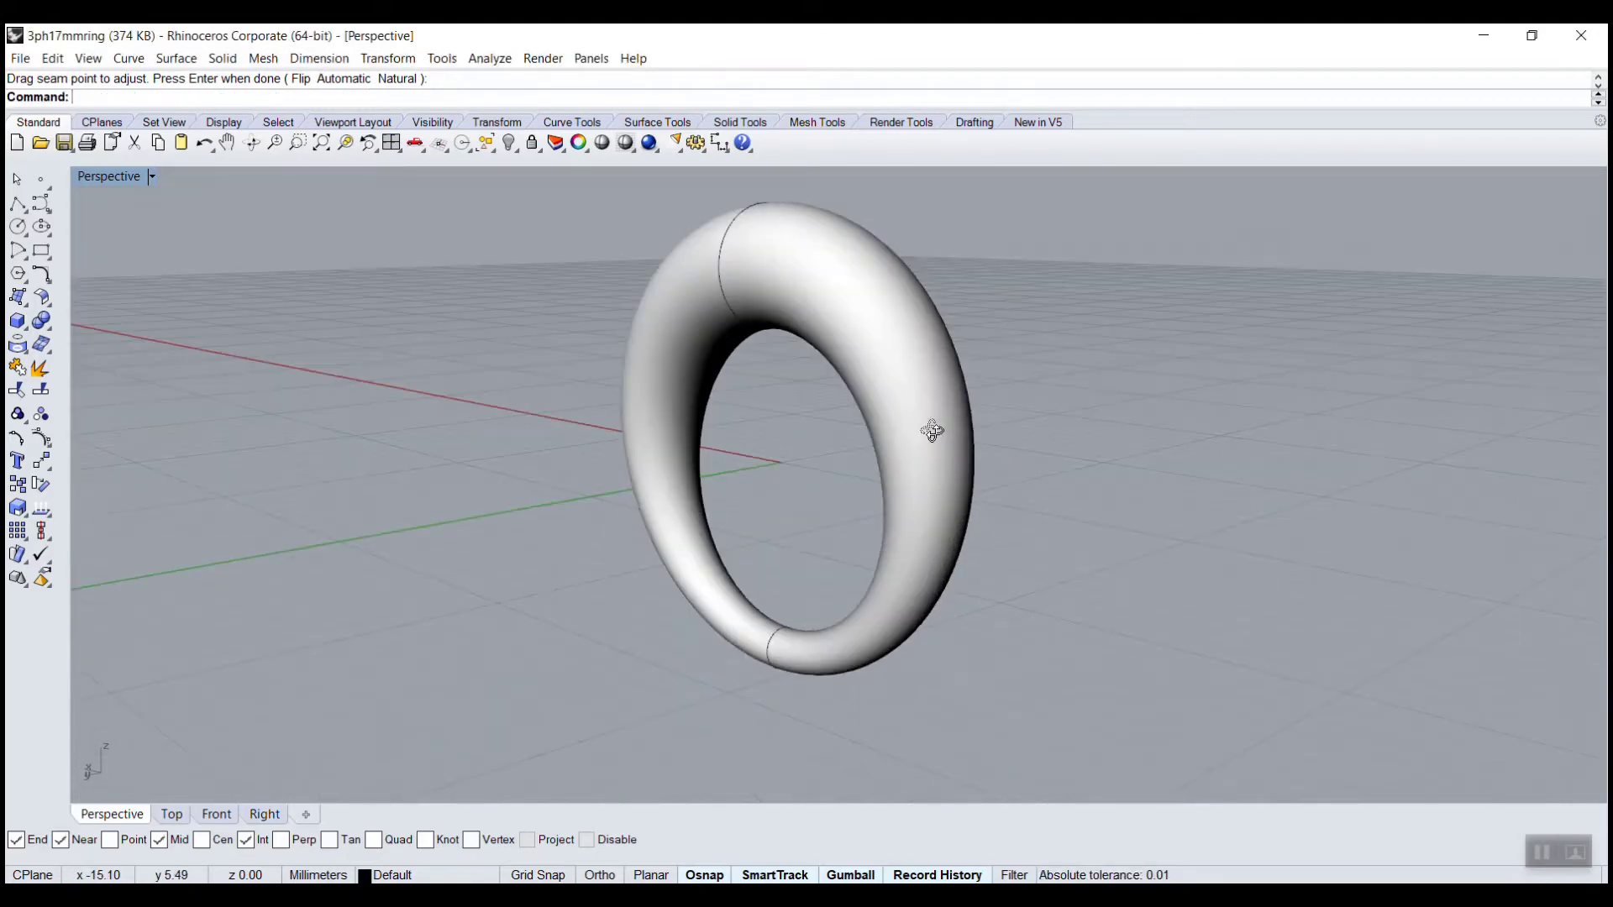
click(775, 654)
key(Escape)
right_drag(779, 620, 790, 632)
Delete the leftover piece and seam curve at the ring's bottom
click(779, 638)
key(Delete)
click(723, 305)
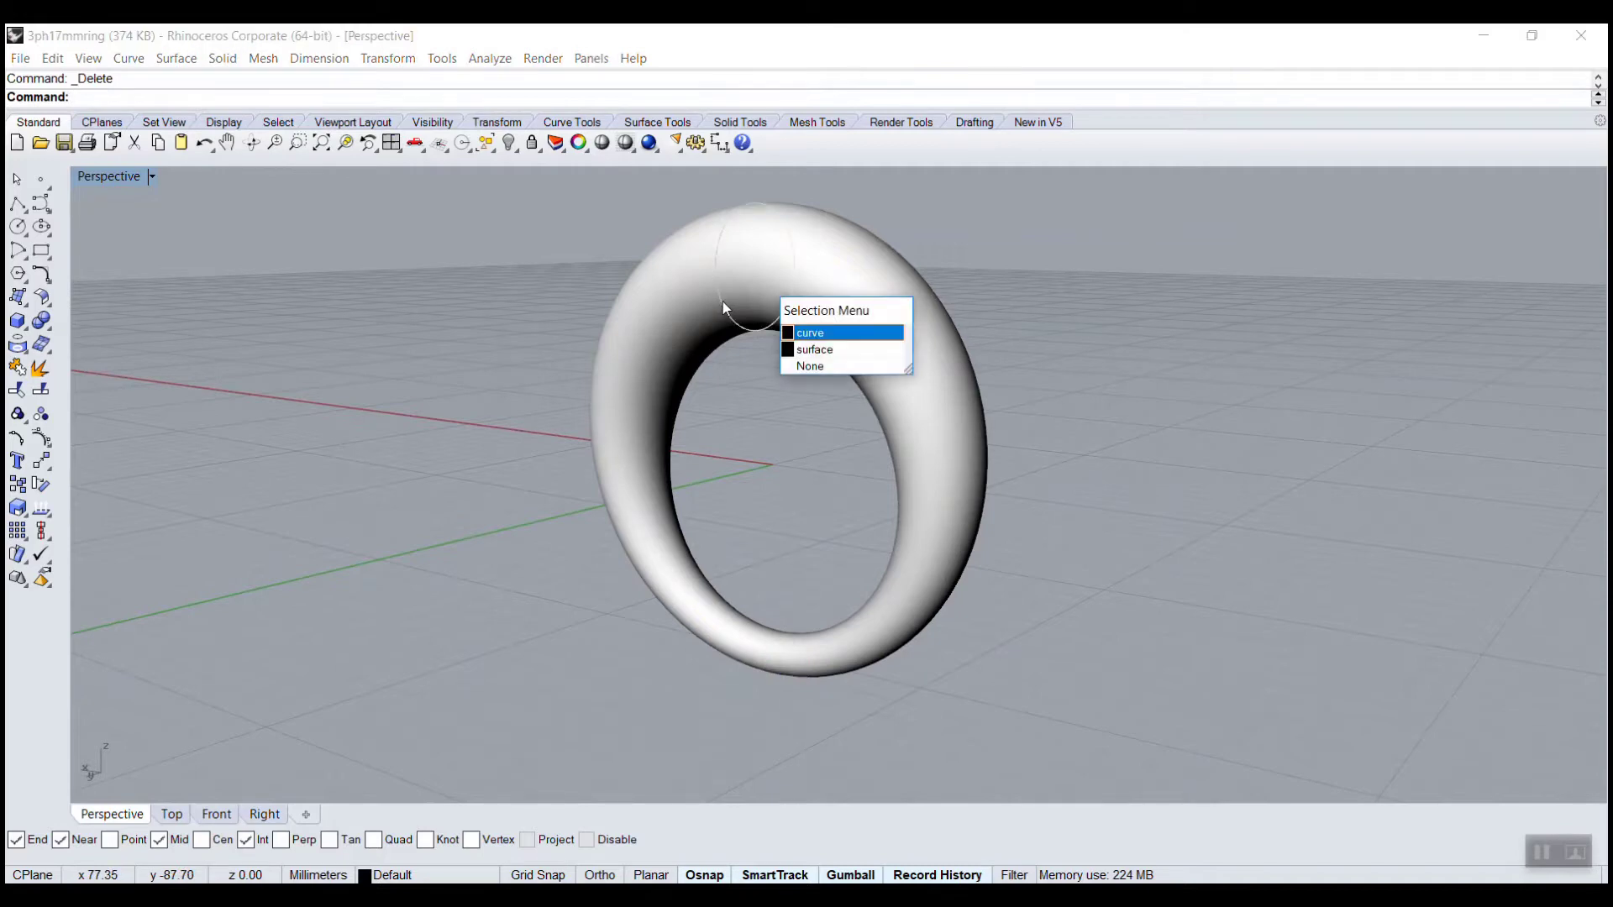
key(Escape)
Orbit the ring face-on, restore the four-viewport layout, and pan and zoom the Top view
right_drag(619, 325, 673, 350)
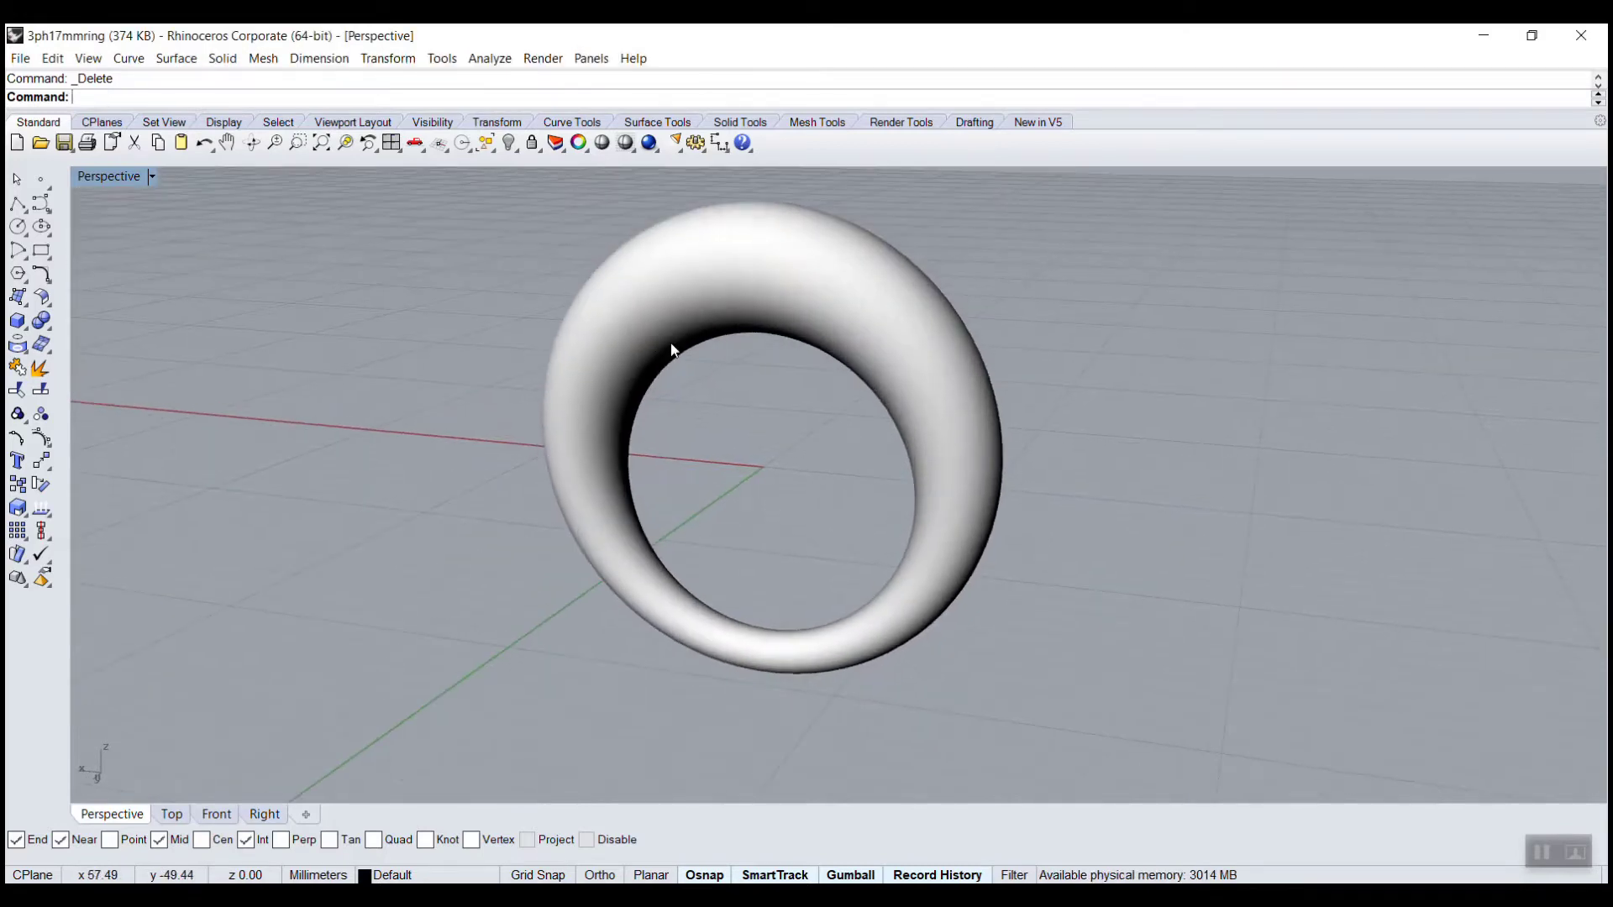
right_drag(788, 425, 820, 475)
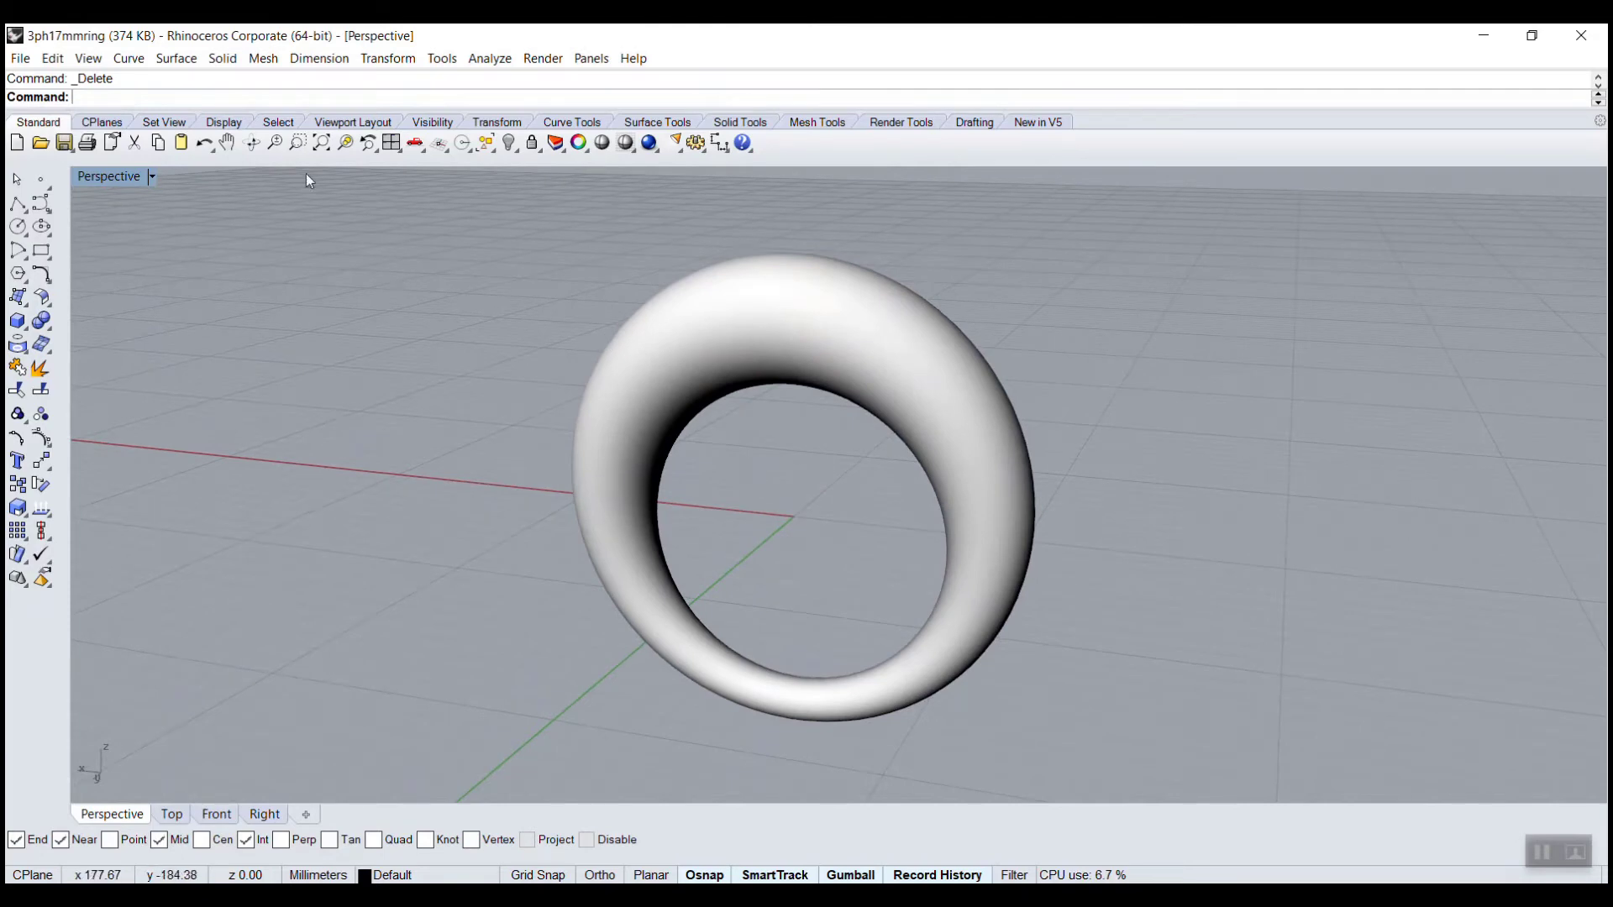
double_click(139, 176)
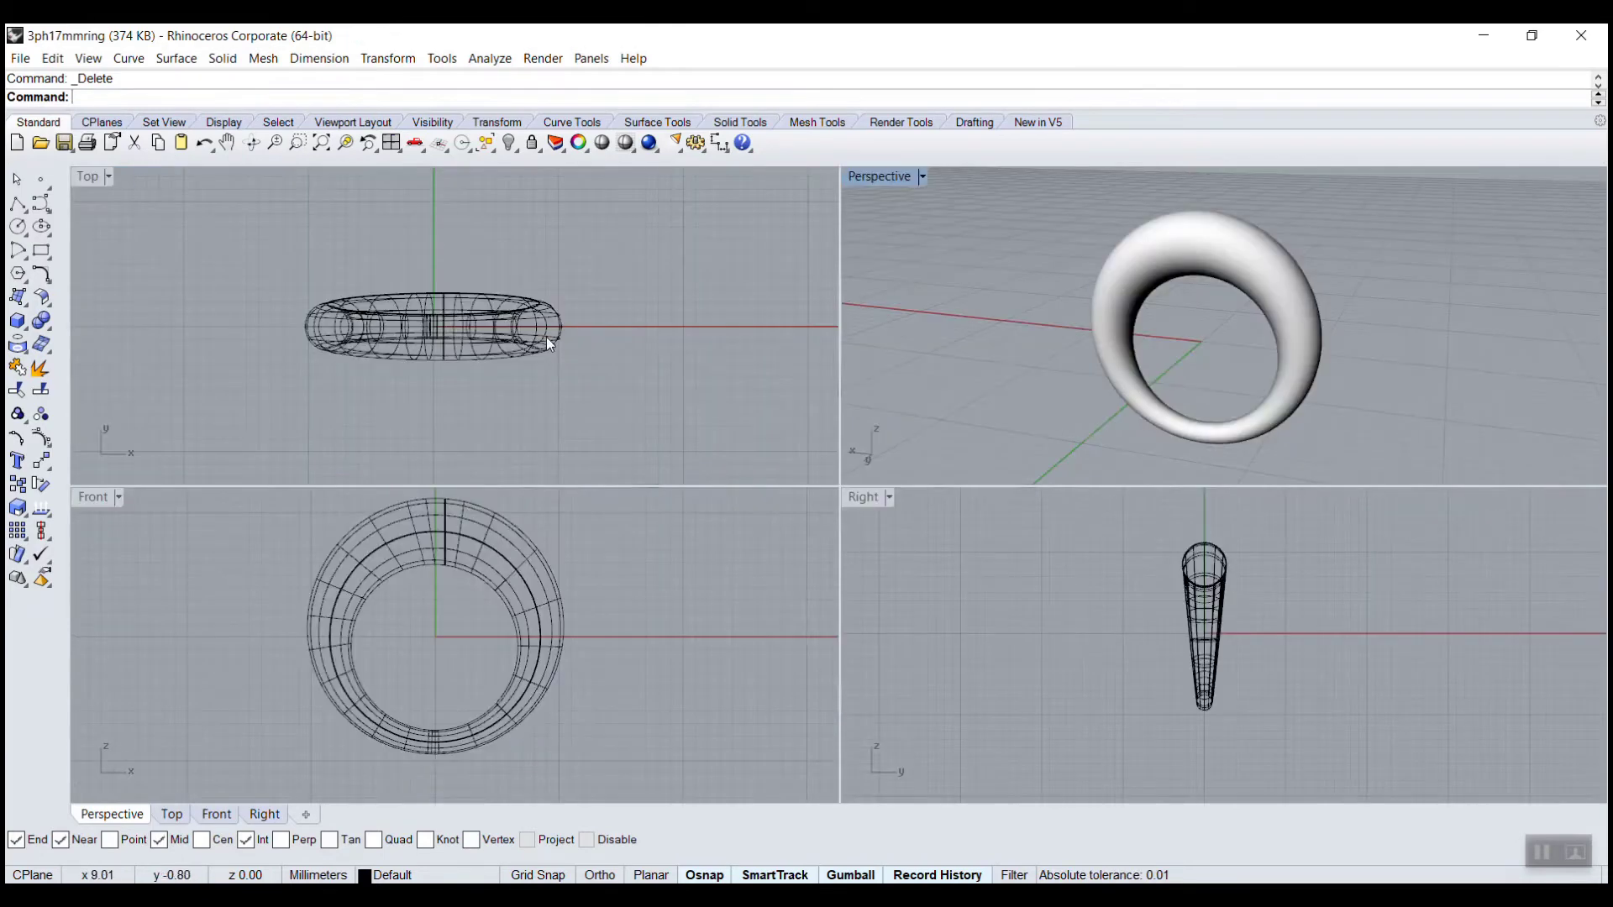
scroll(550, 345, up, 2)
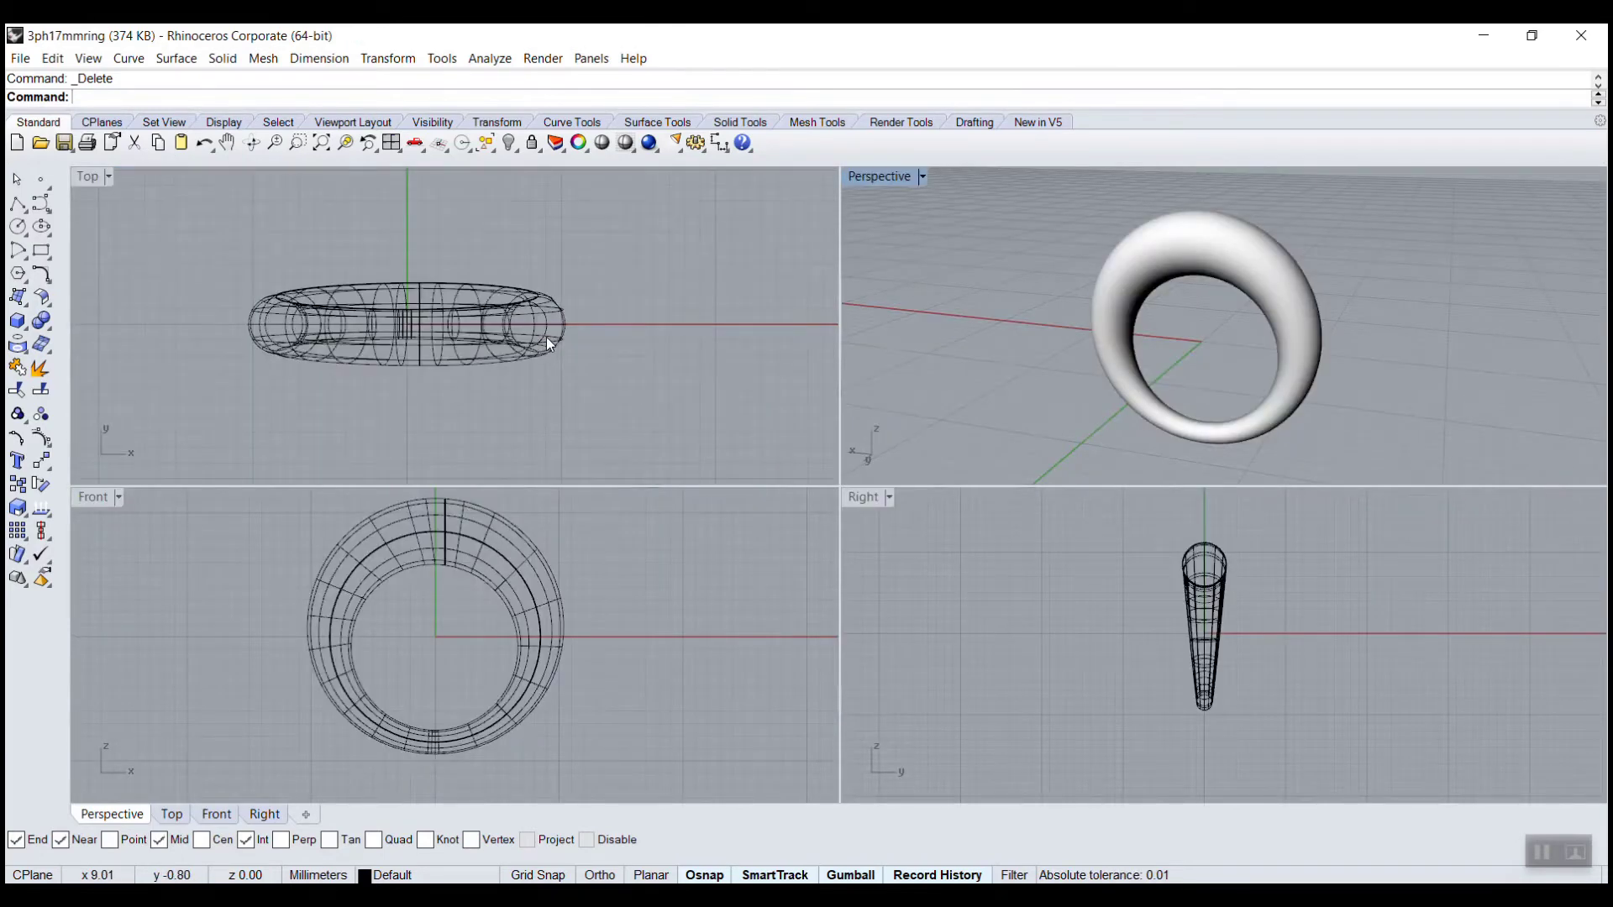
click(638, 292)
right_drag(638, 294, 432, 291)
scroll(447, 296, down, 2)
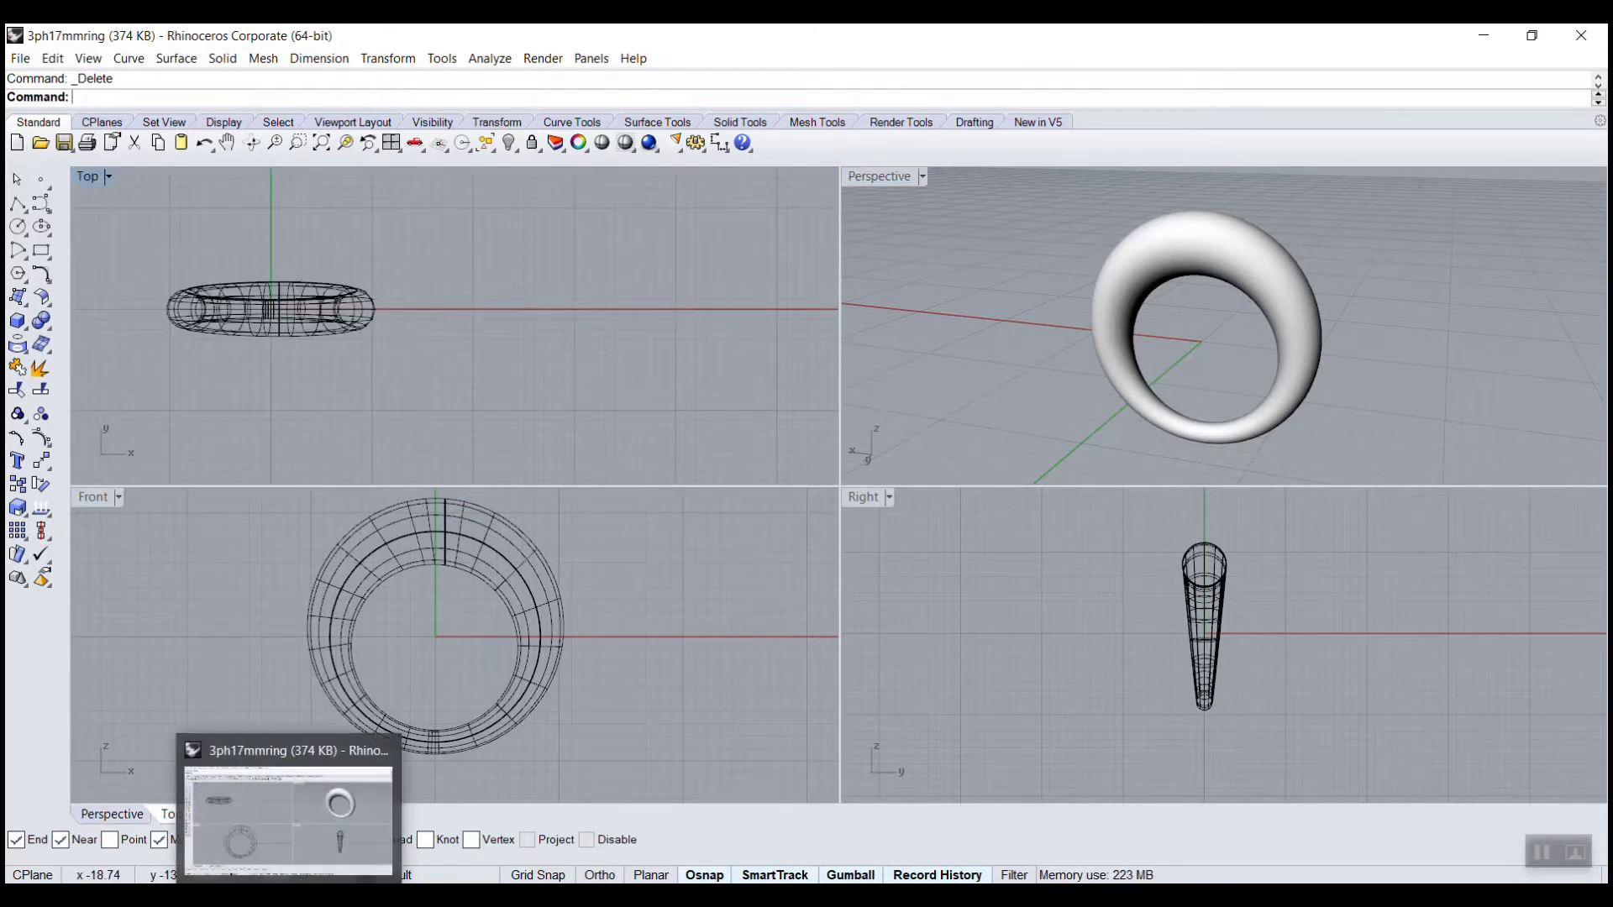
Search Google for 'heigtmap' (height map) in a new Firefox tab
click(248, 895)
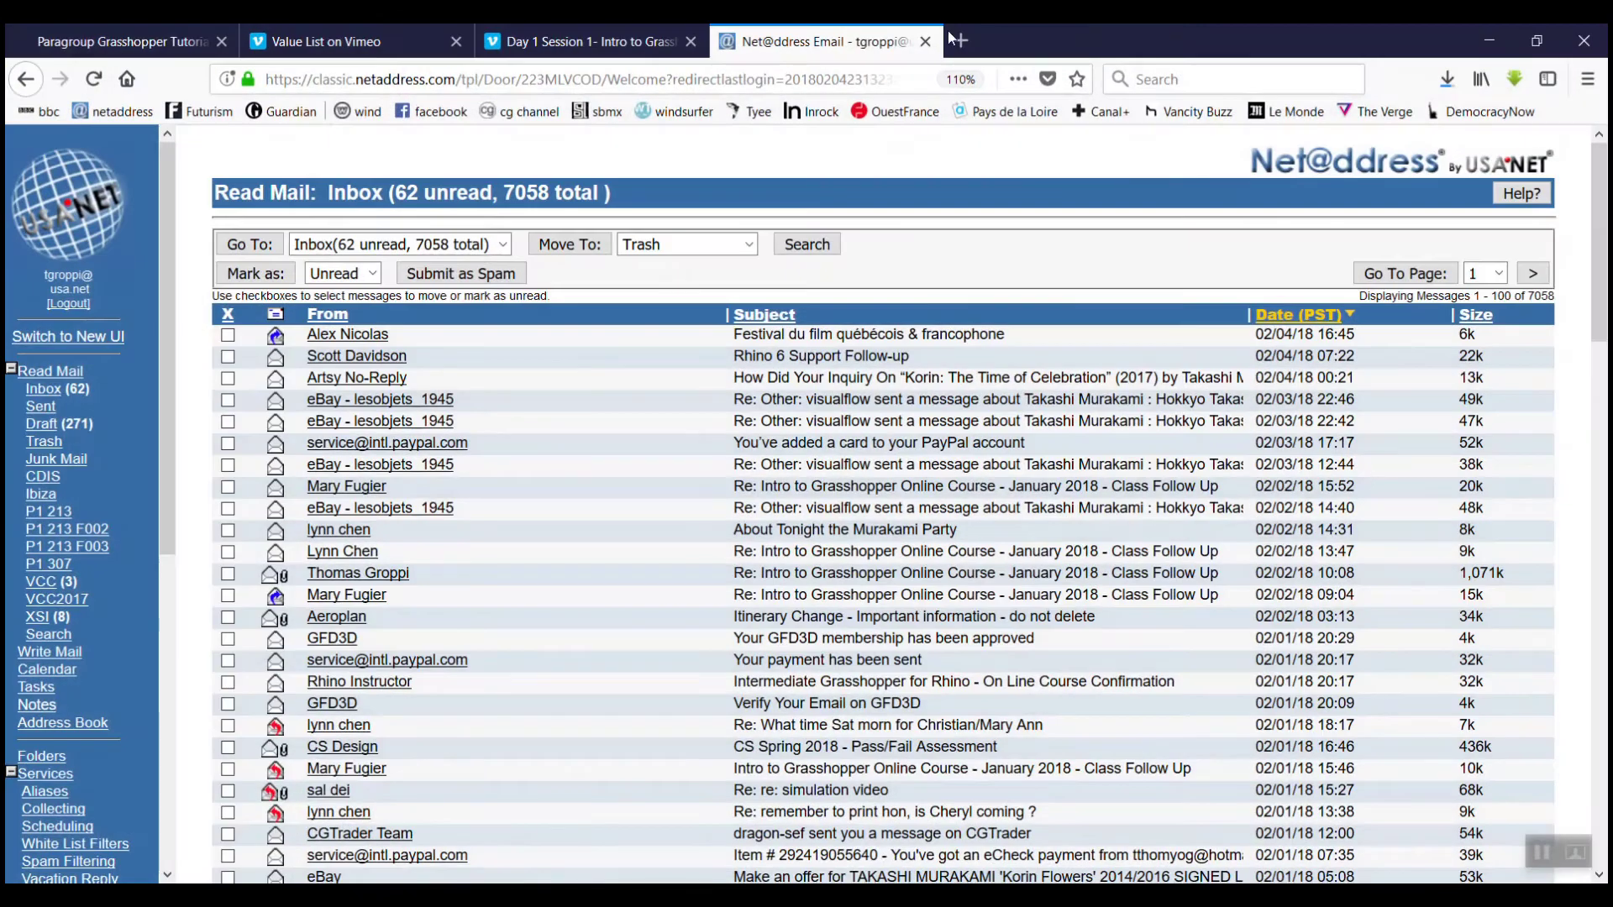
click(960, 40)
click(709, 187)
text(heig)
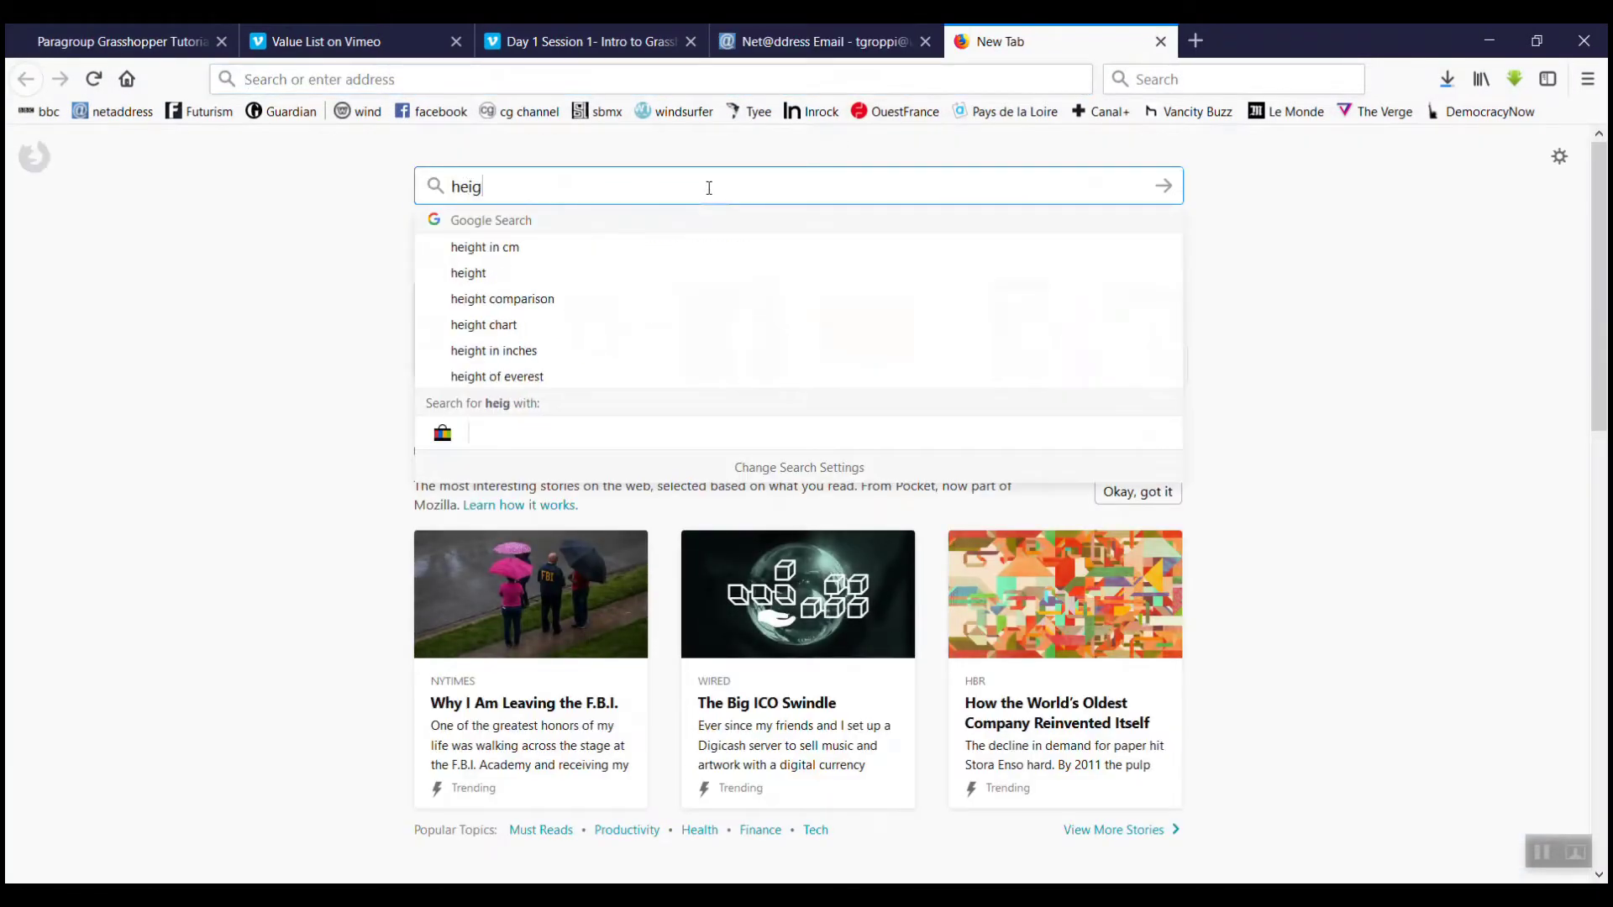
text(tmao)
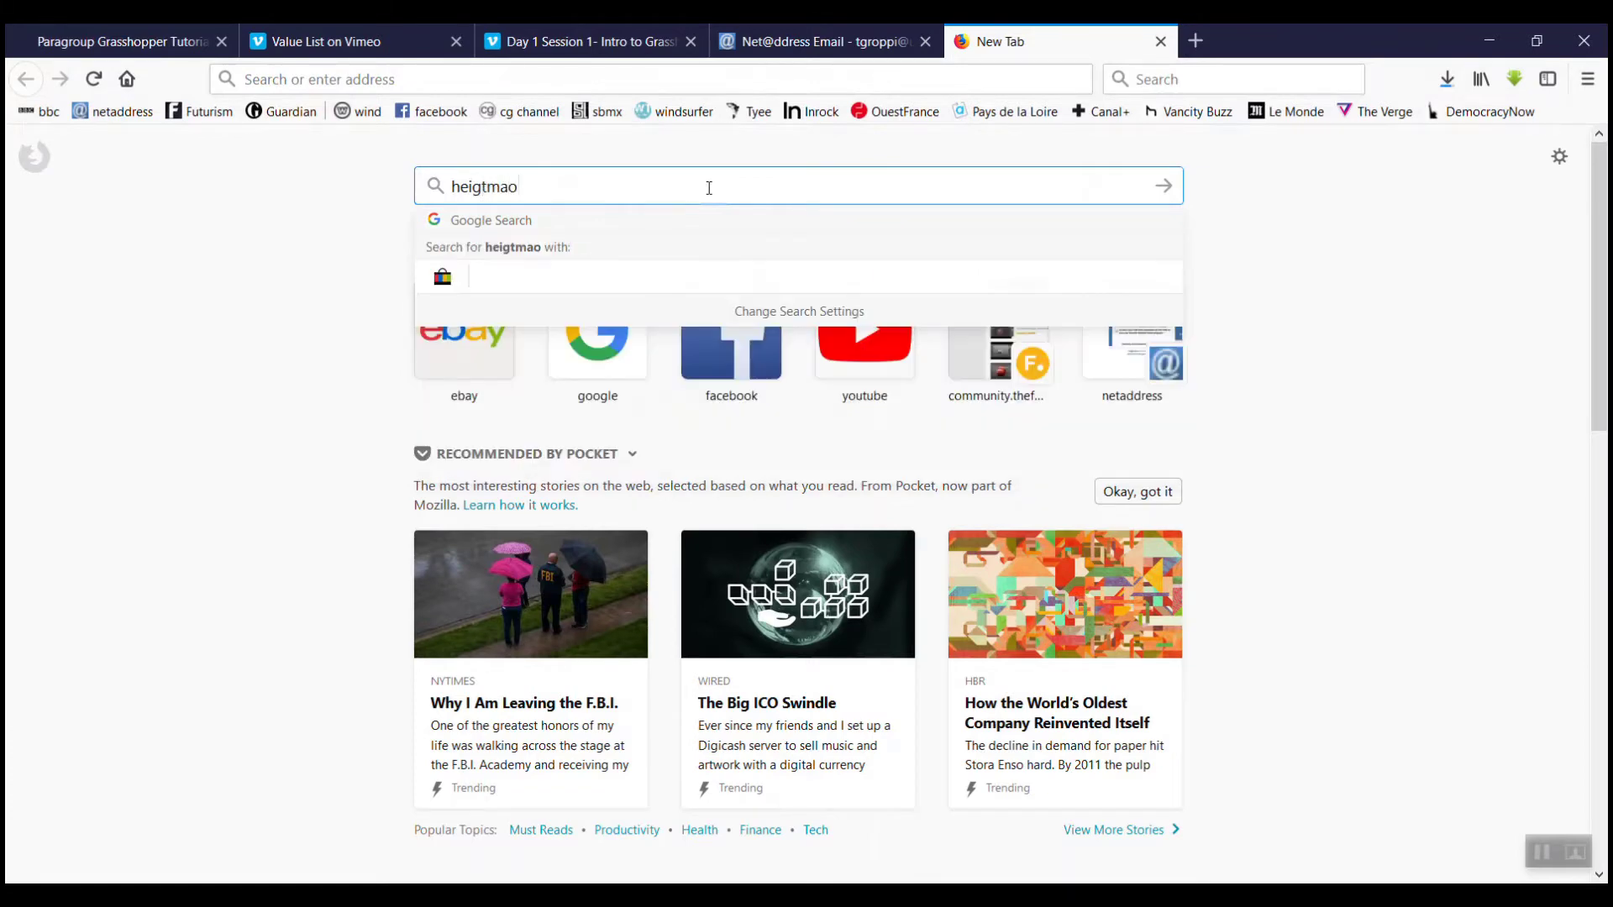
key(BackSpace)
text(p)
key(Return)
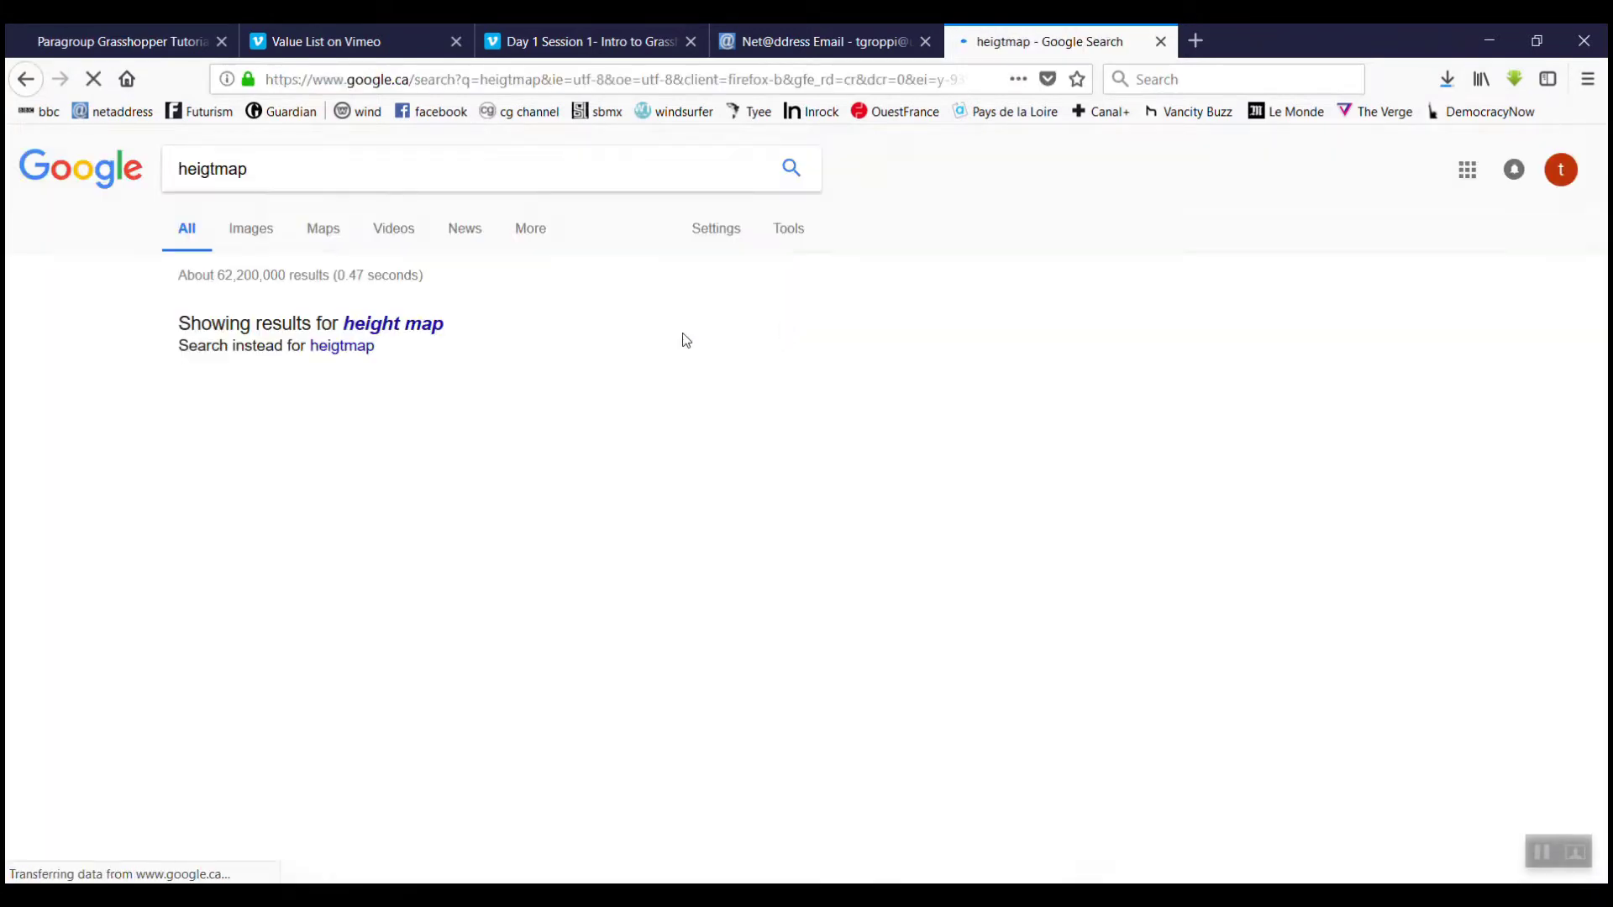
In Google Images, open the 2048×2048 cloudy greyscale height map from answers.unity.com
click(245, 241)
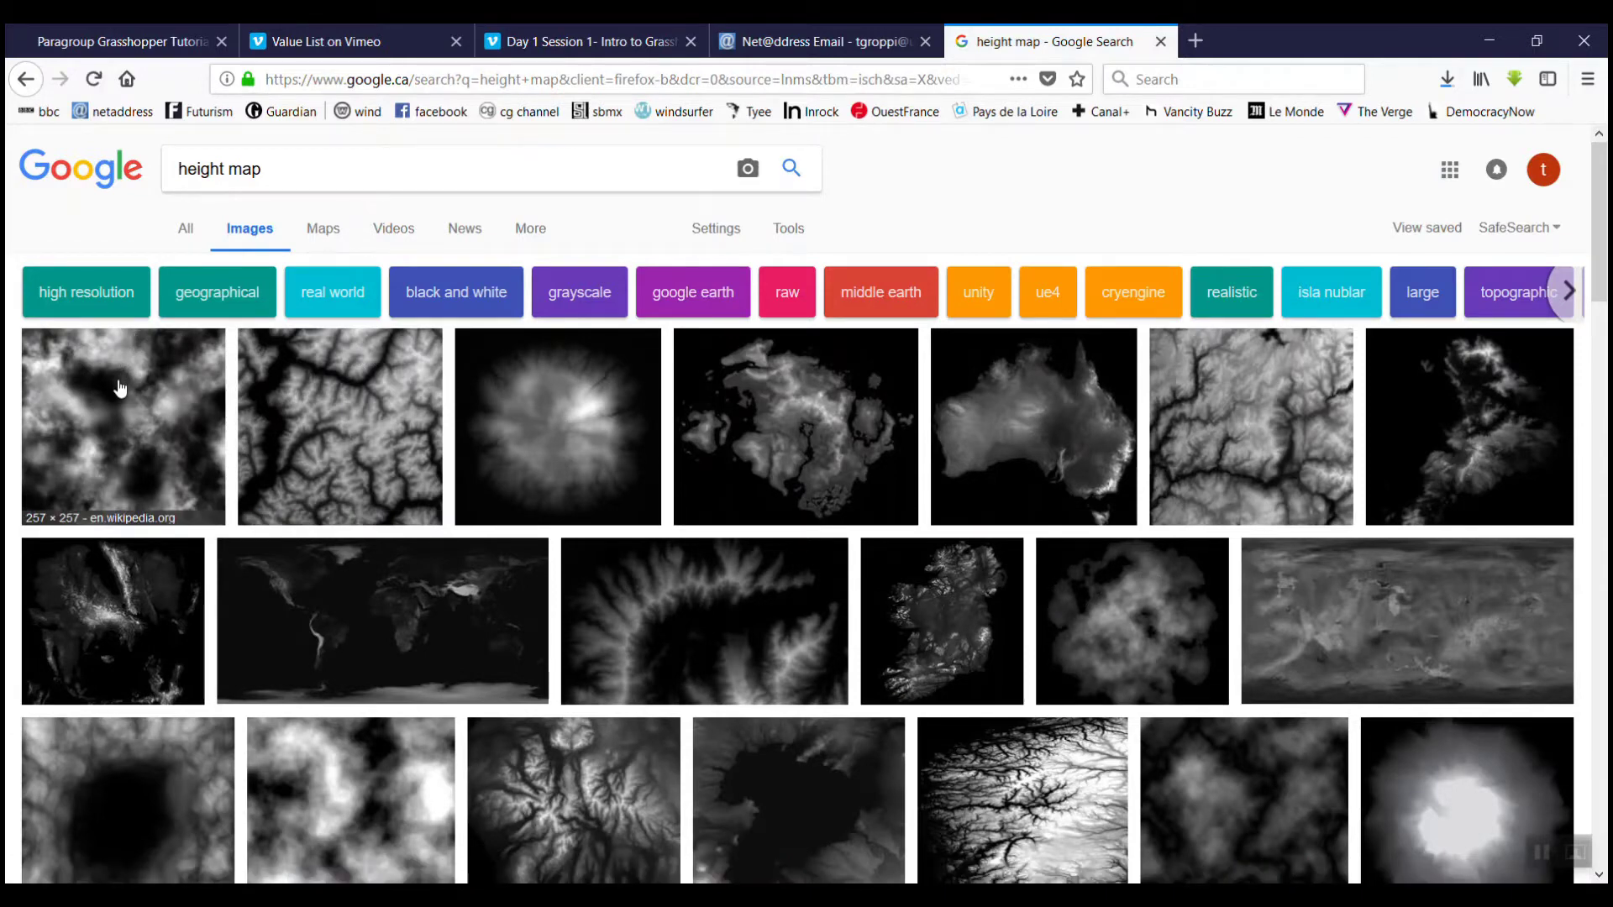
scroll(120, 387, down, 1)
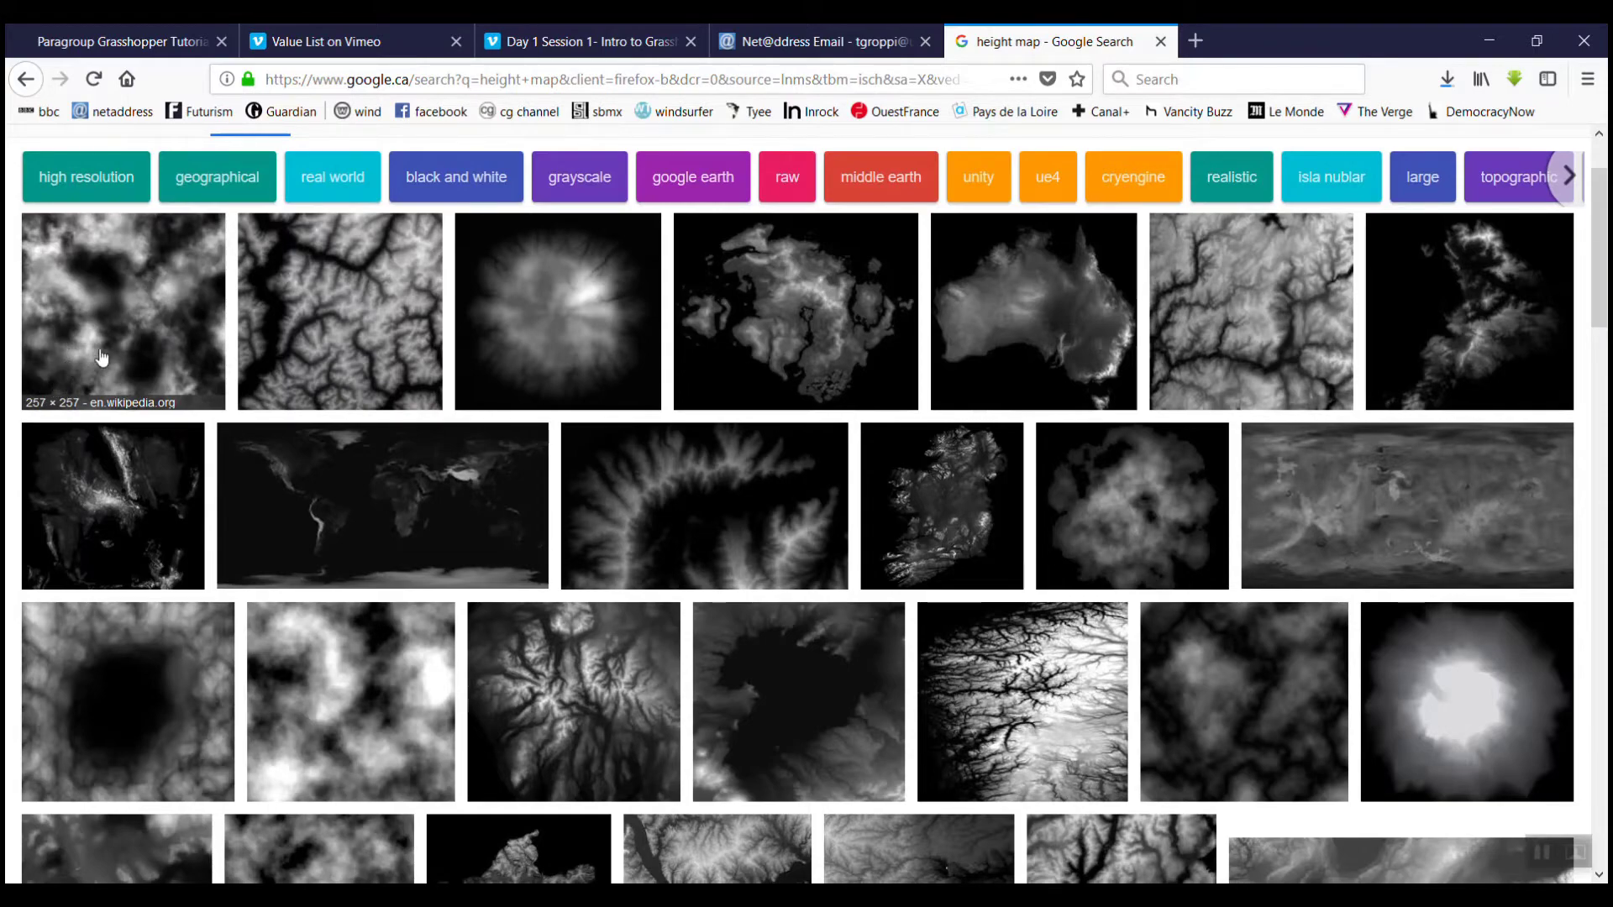
scroll(101, 358, down, 2)
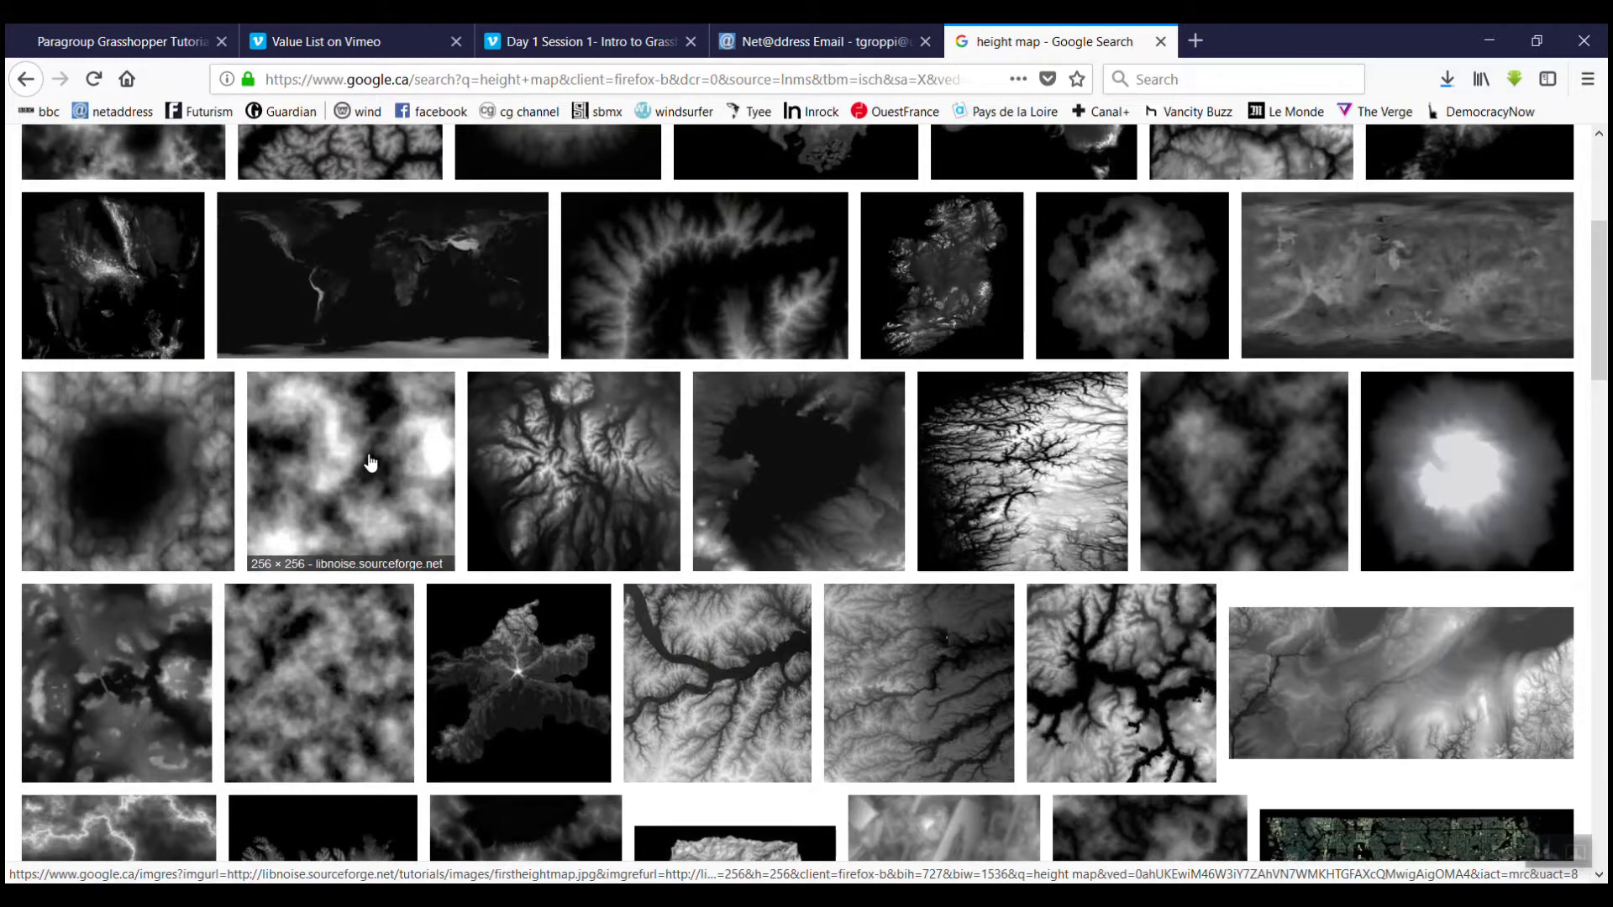
click(330, 626)
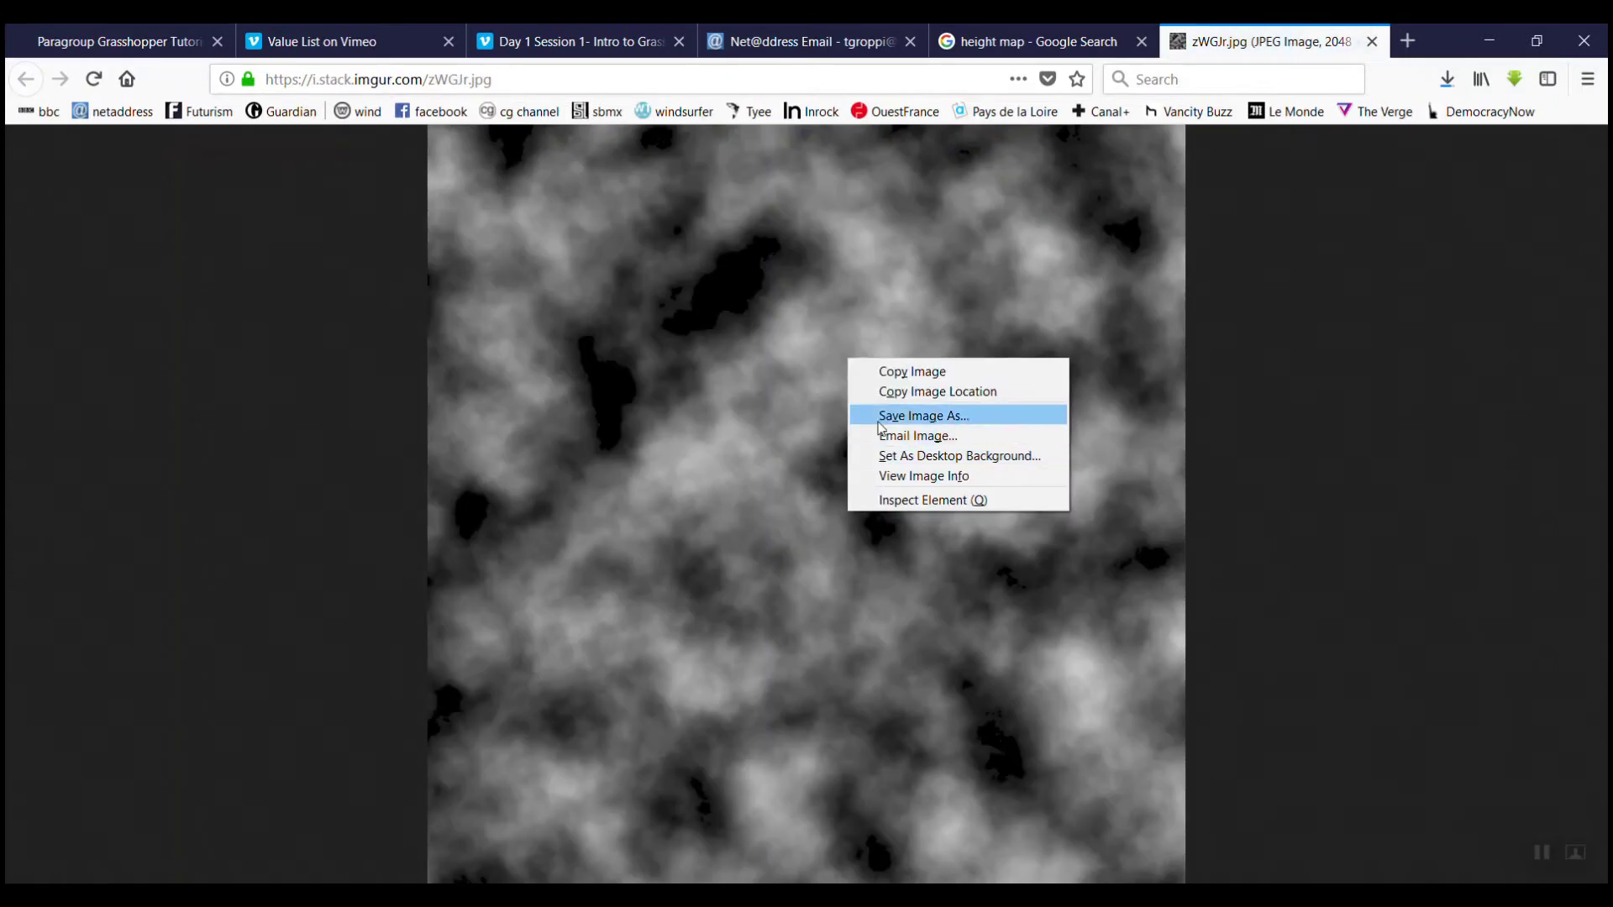
Save the full-size zWGJr height map image to the Desktop and minimise Firefox
click(880, 417)
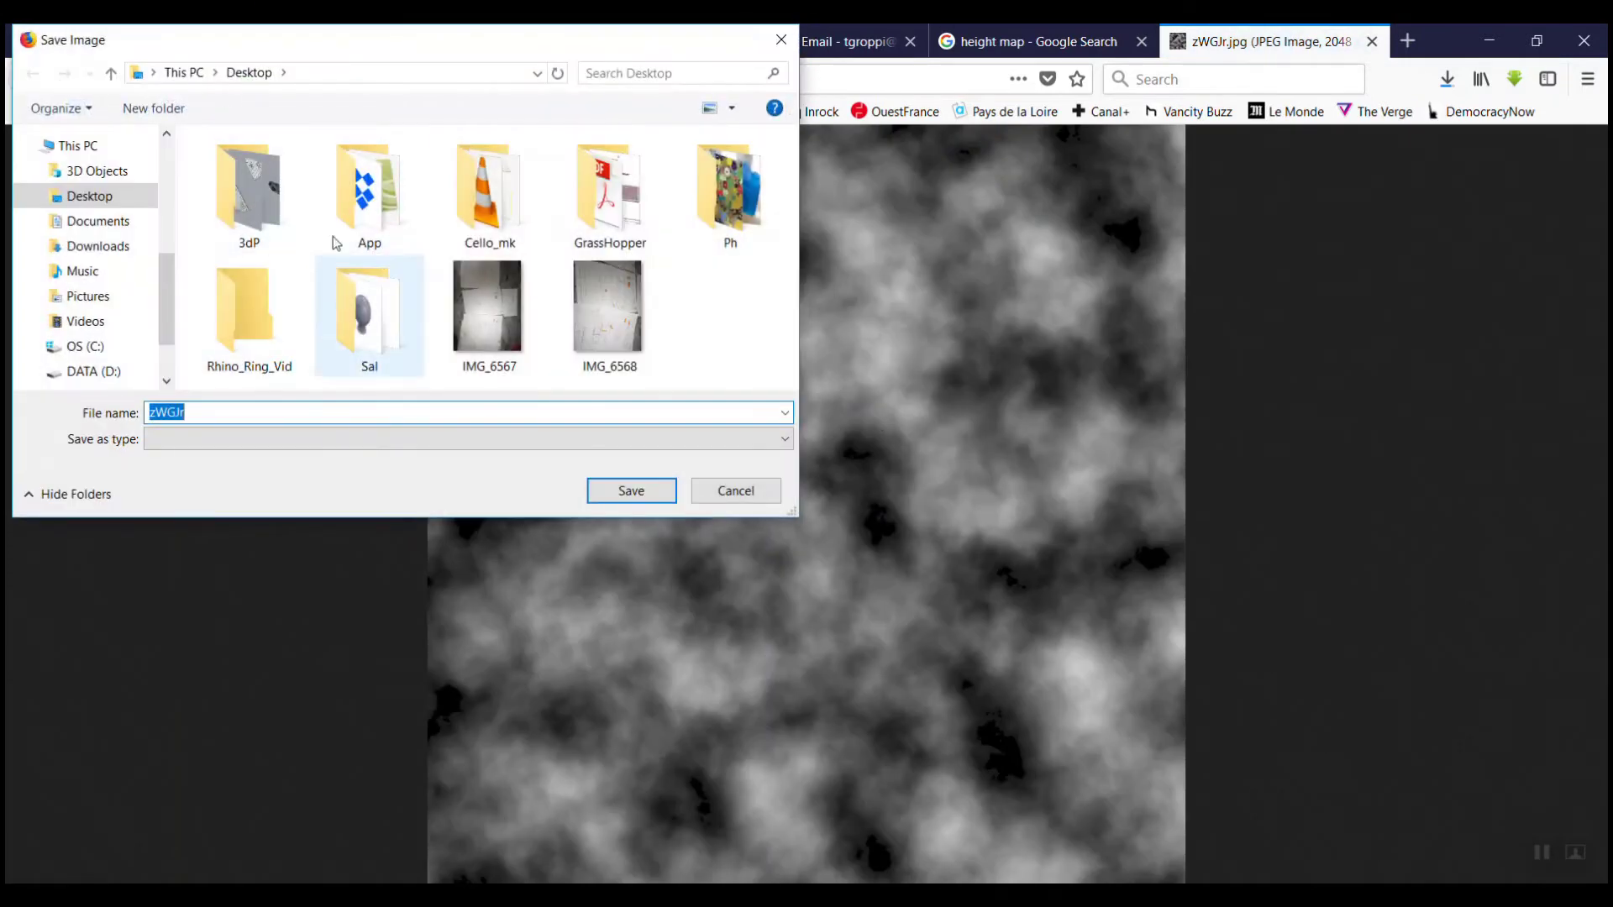
click(643, 494)
click(1488, 40)
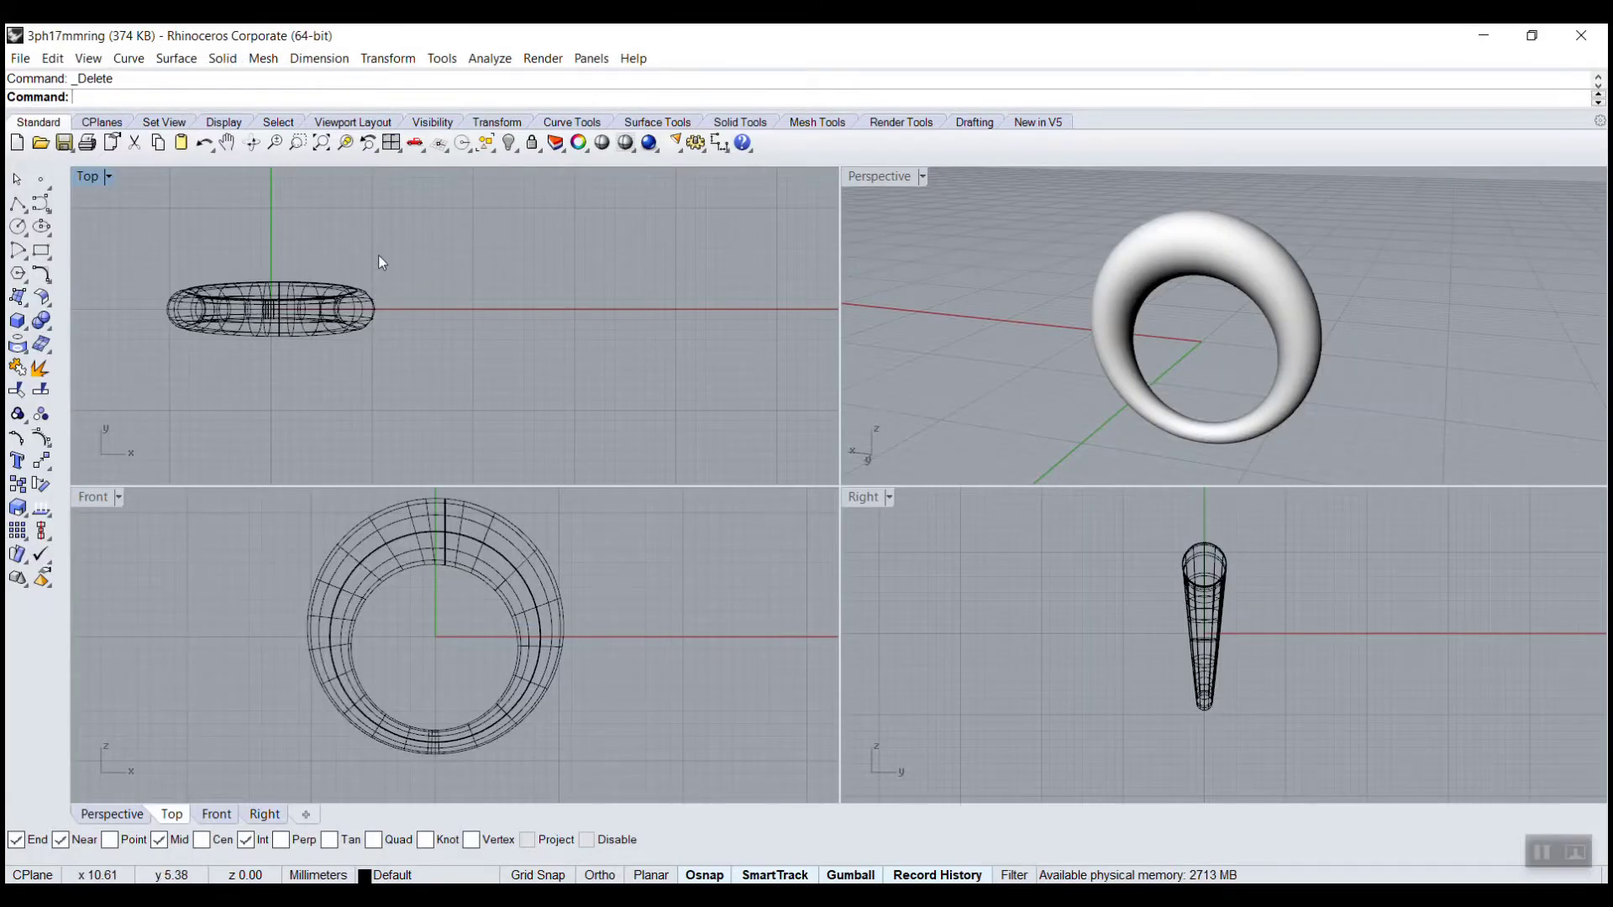
Run Heightfield with the zWGJr image and place the first corner below-left of the ring, Ortho on
text(Heightfield)
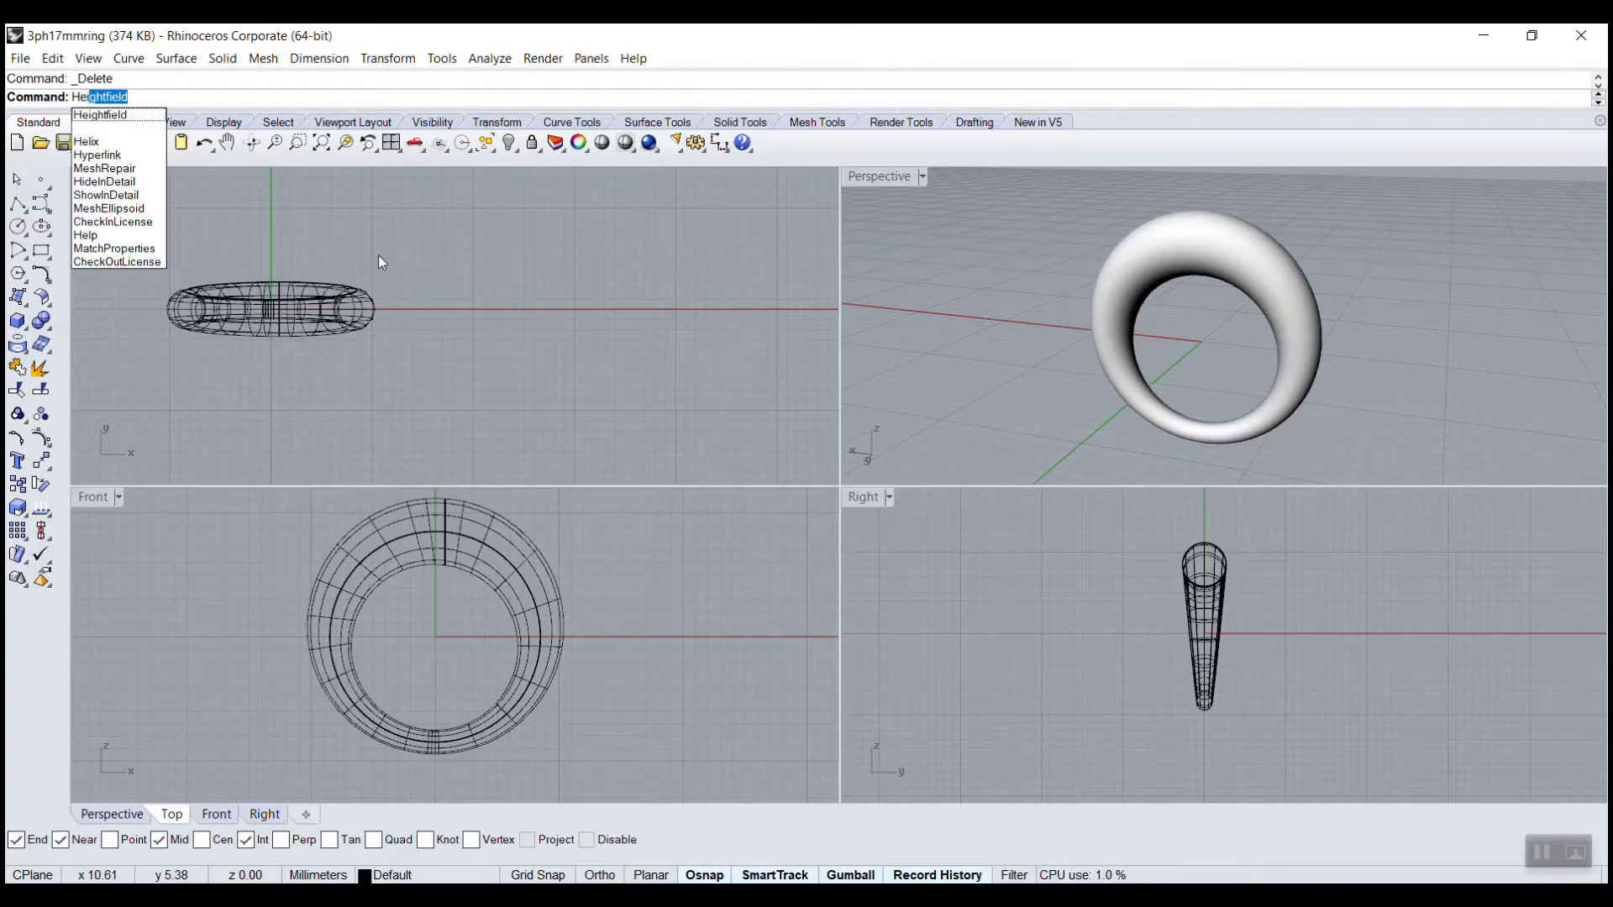
key(Return)
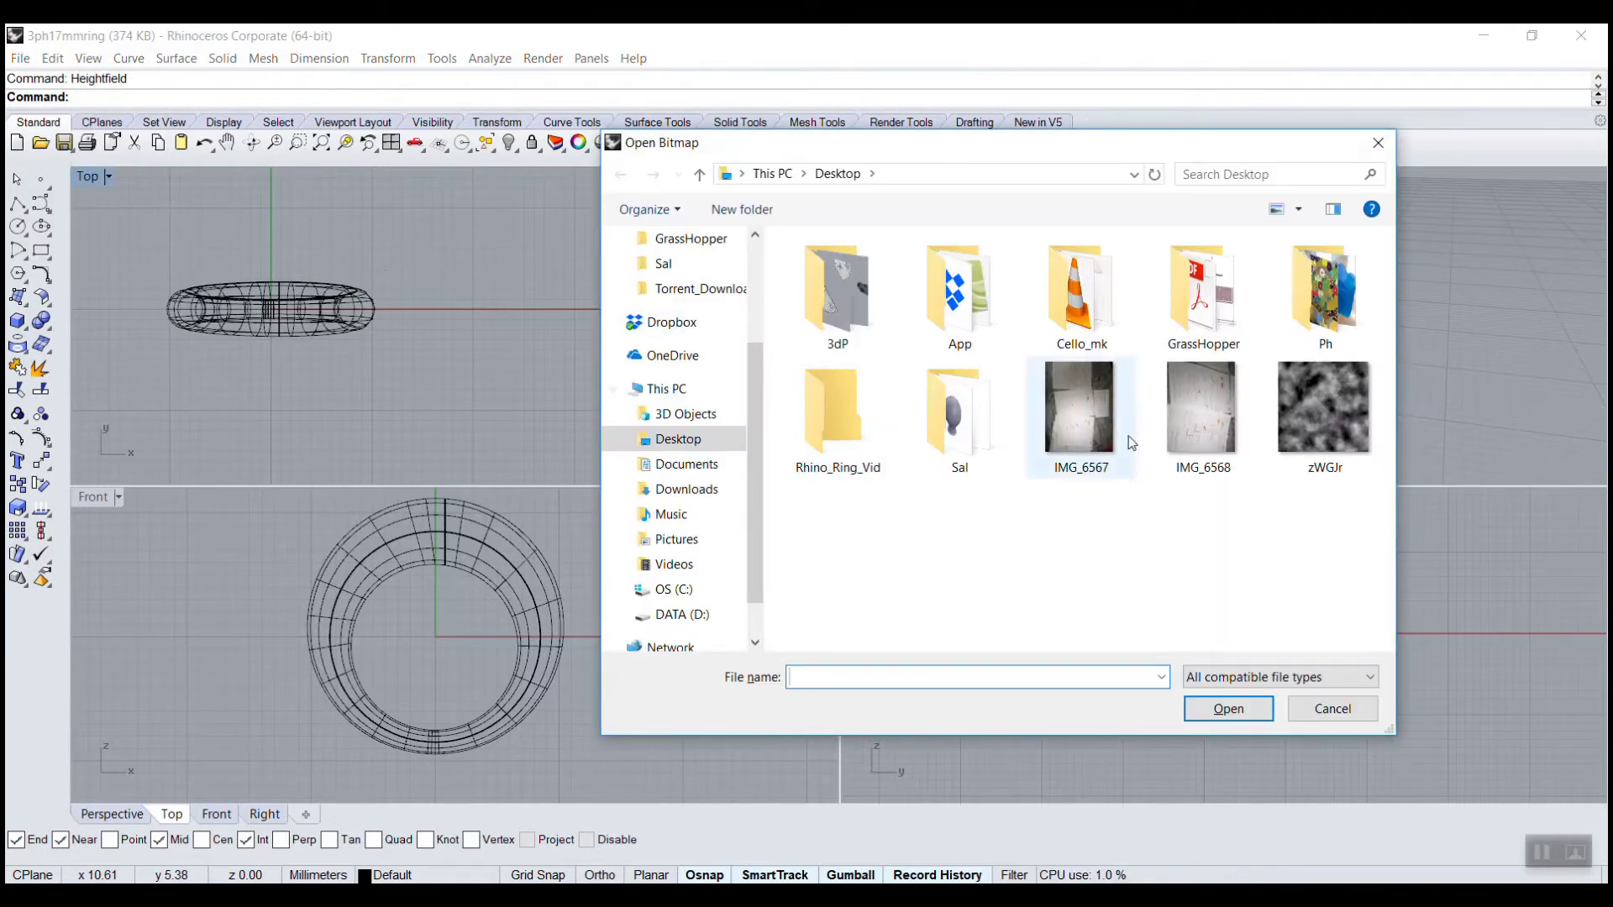
click(1342, 435)
click(1238, 711)
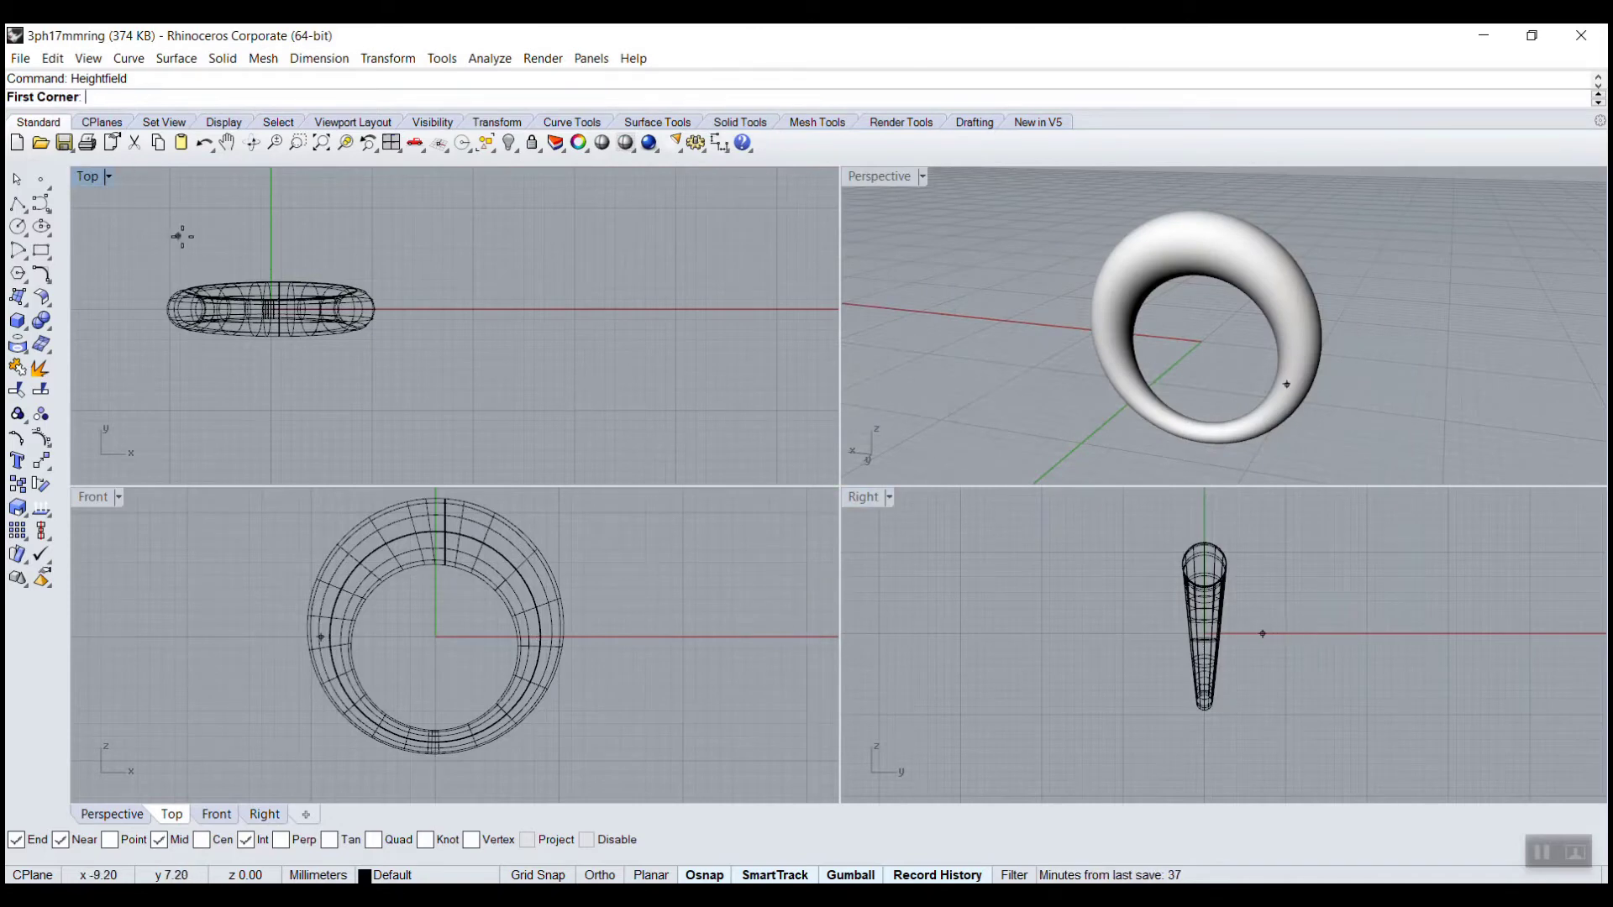
scroll(193, 252, down, 3)
scroll(362, 293, up, 2)
right_drag(363, 293, 451, 340)
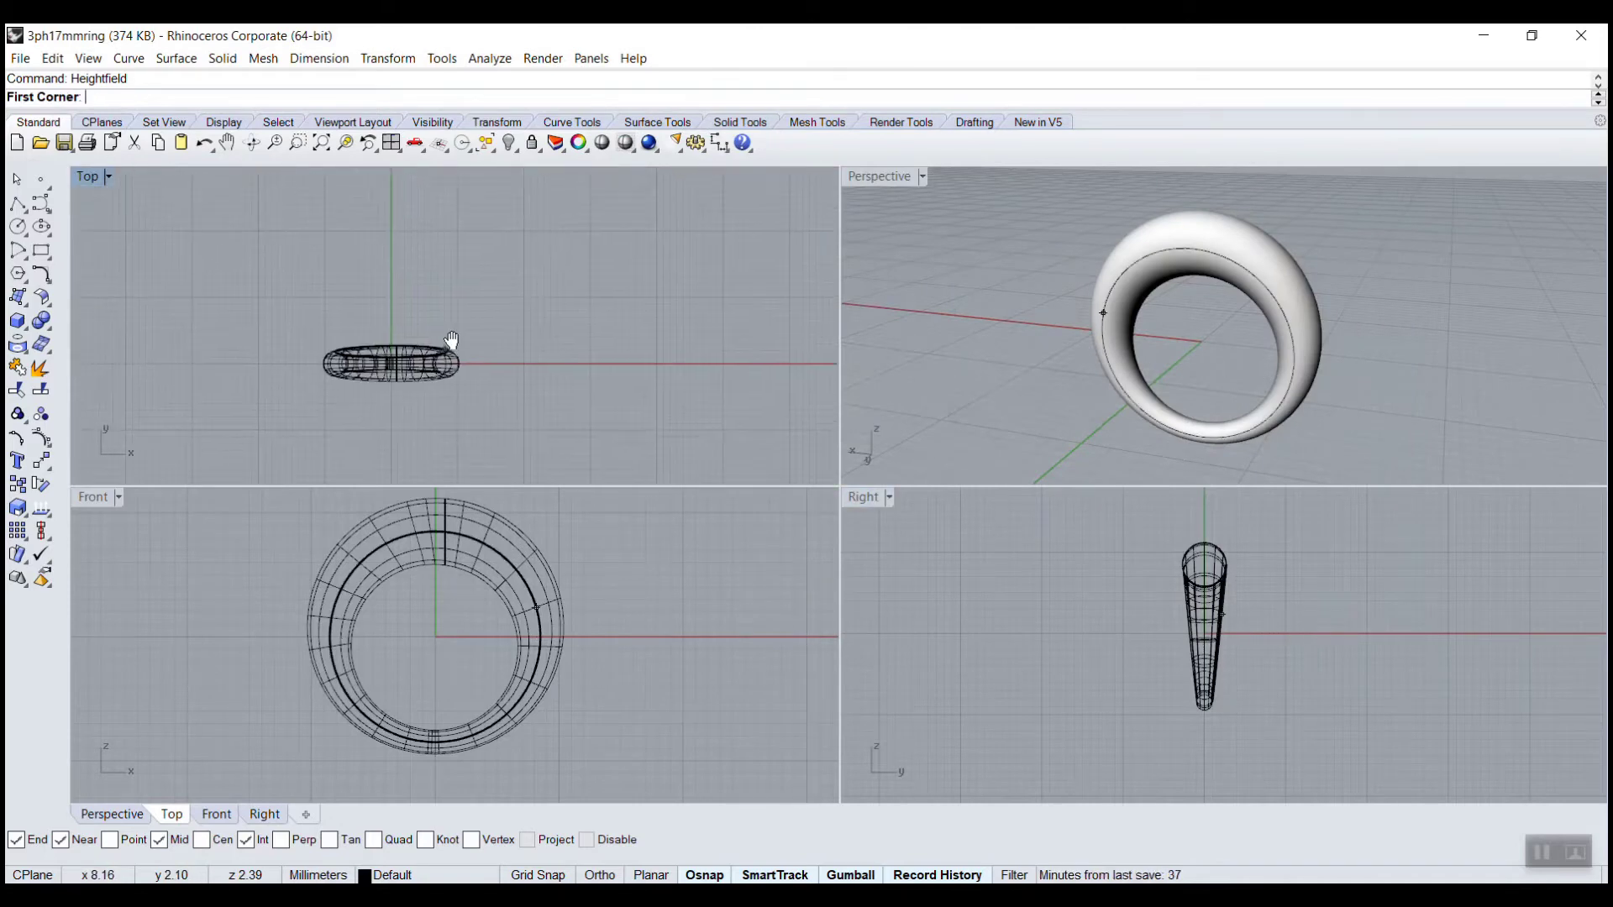
click(281, 244)
key(F8)
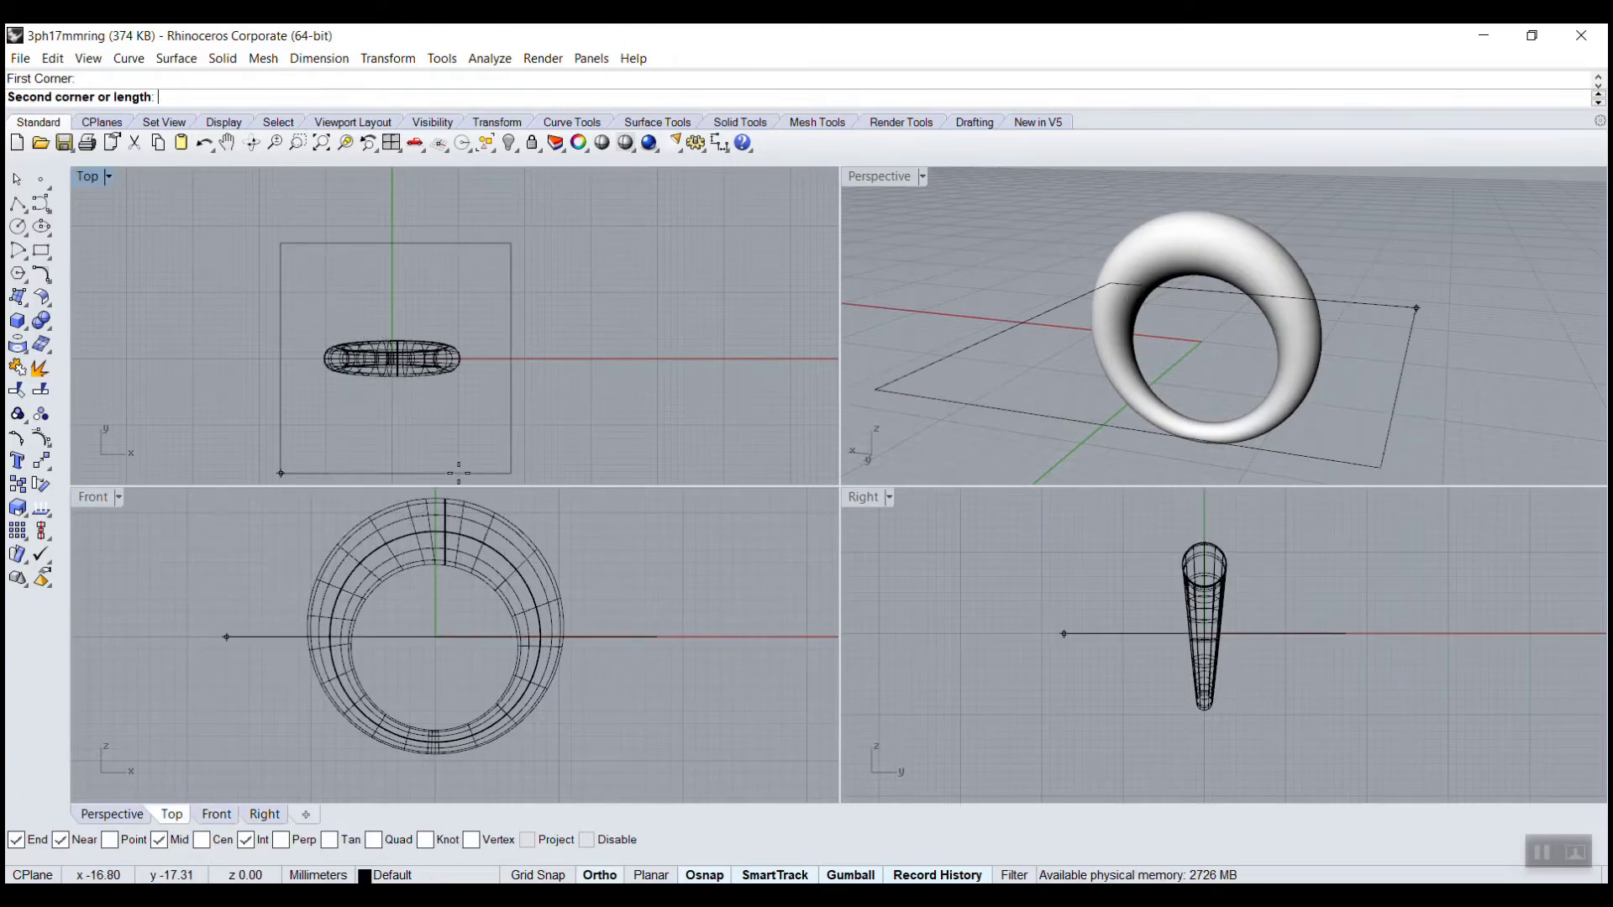
Place the square's opposite corner and enter 550 x 550 sample points in the Heightfield dialog
click(508, 476)
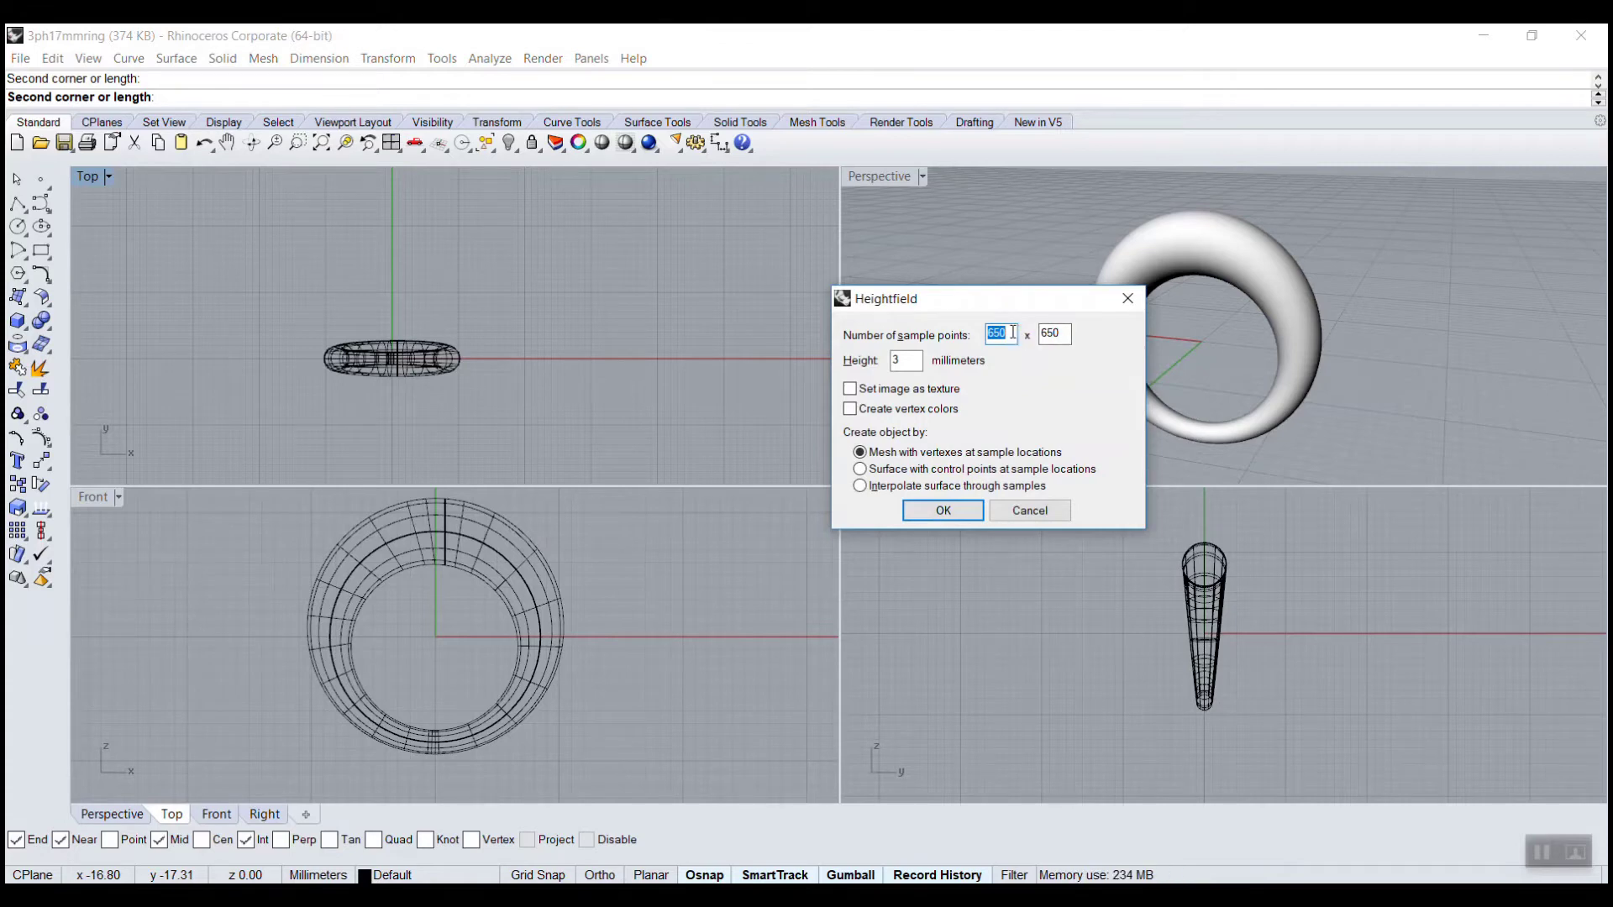
text(550)
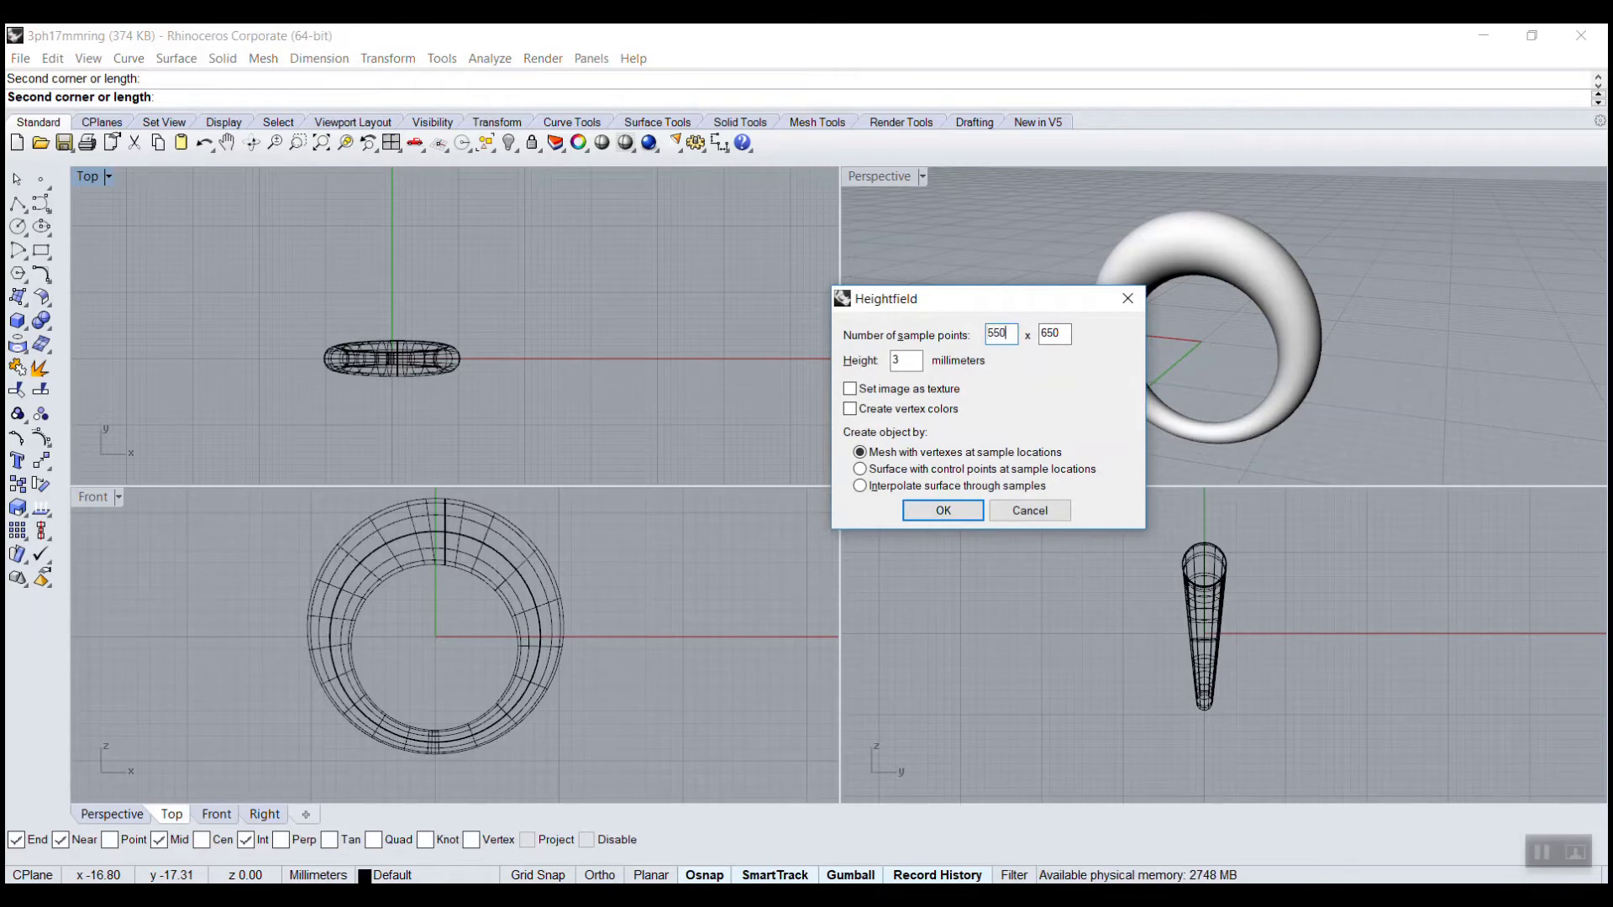
double_click(1065, 331)
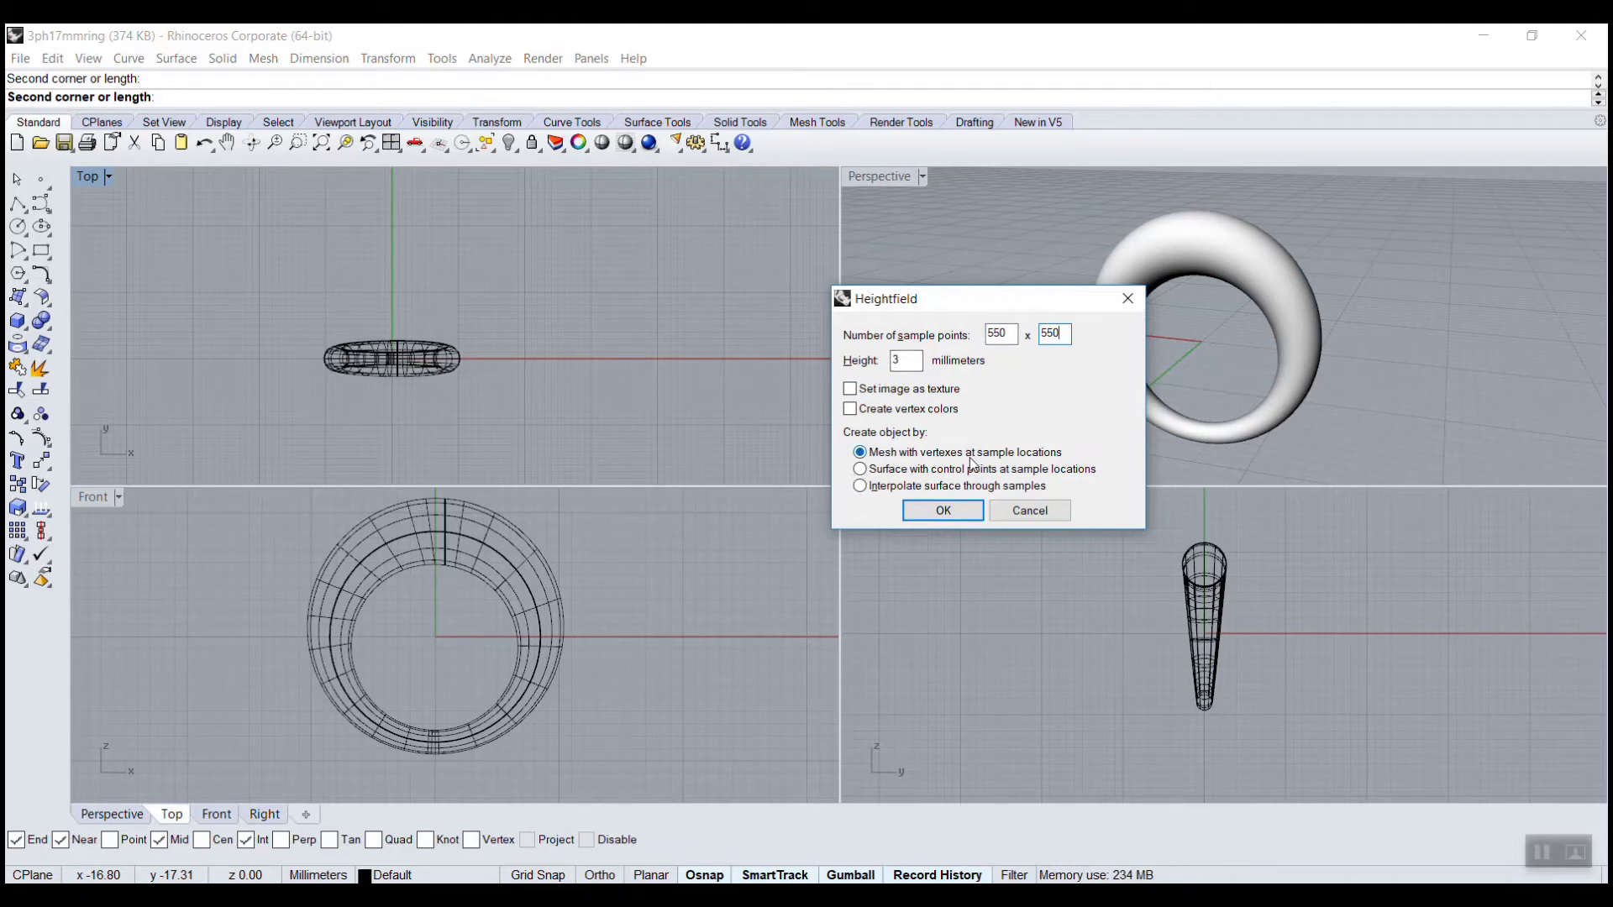
Create the heightfield mesh and orbit the Perspective view to inspect the terrain slab
click(931, 507)
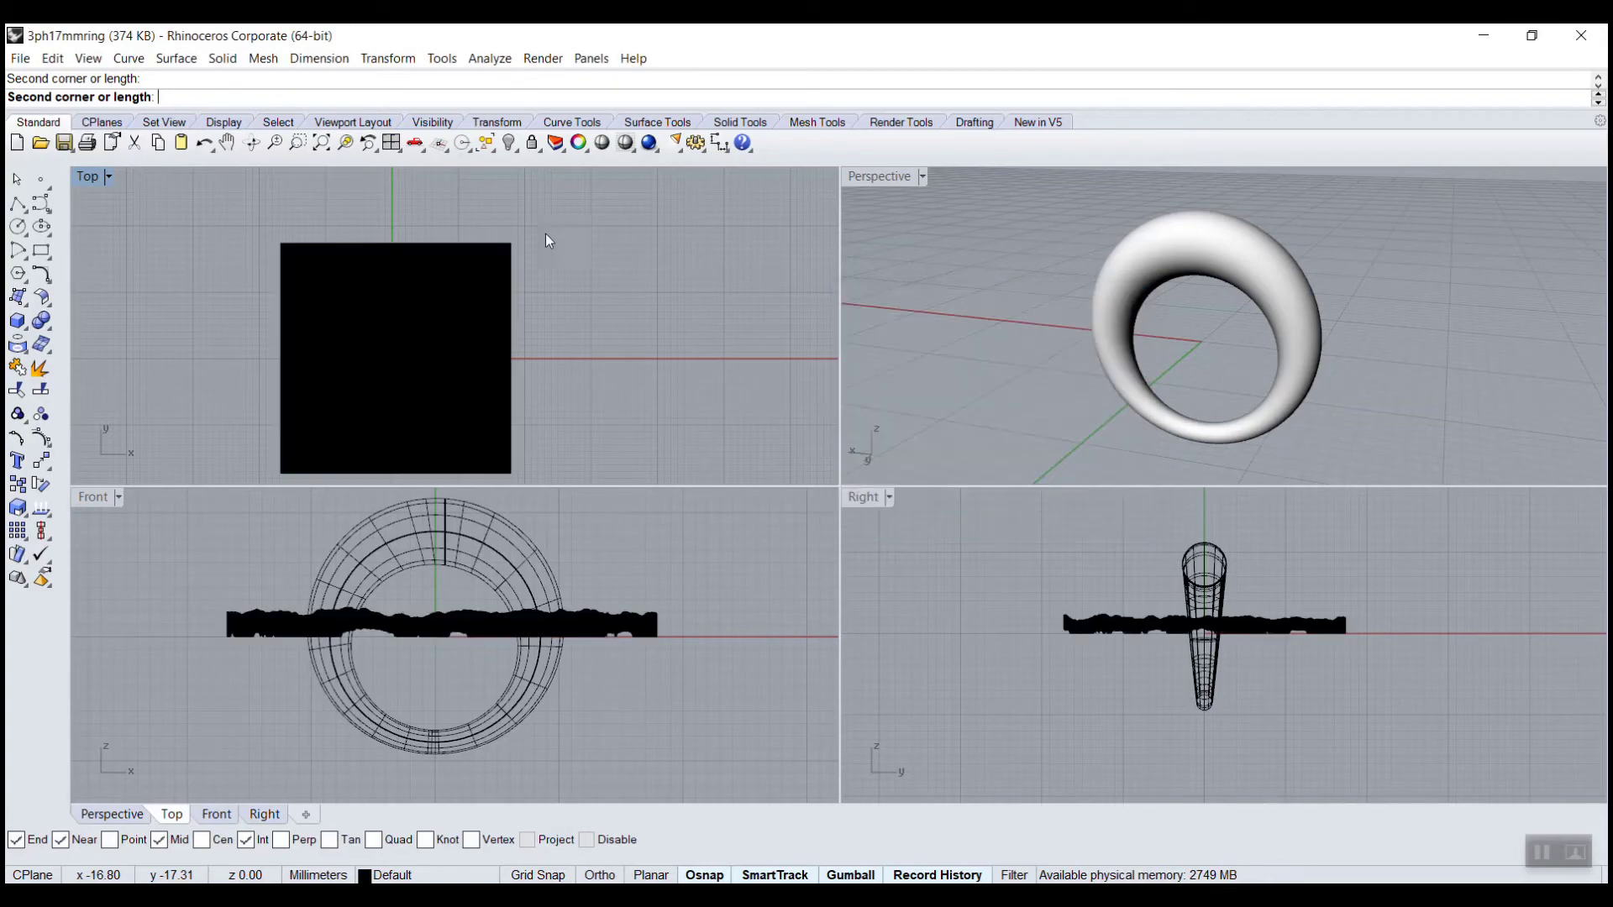
scroll(1202, 376, up, 5)
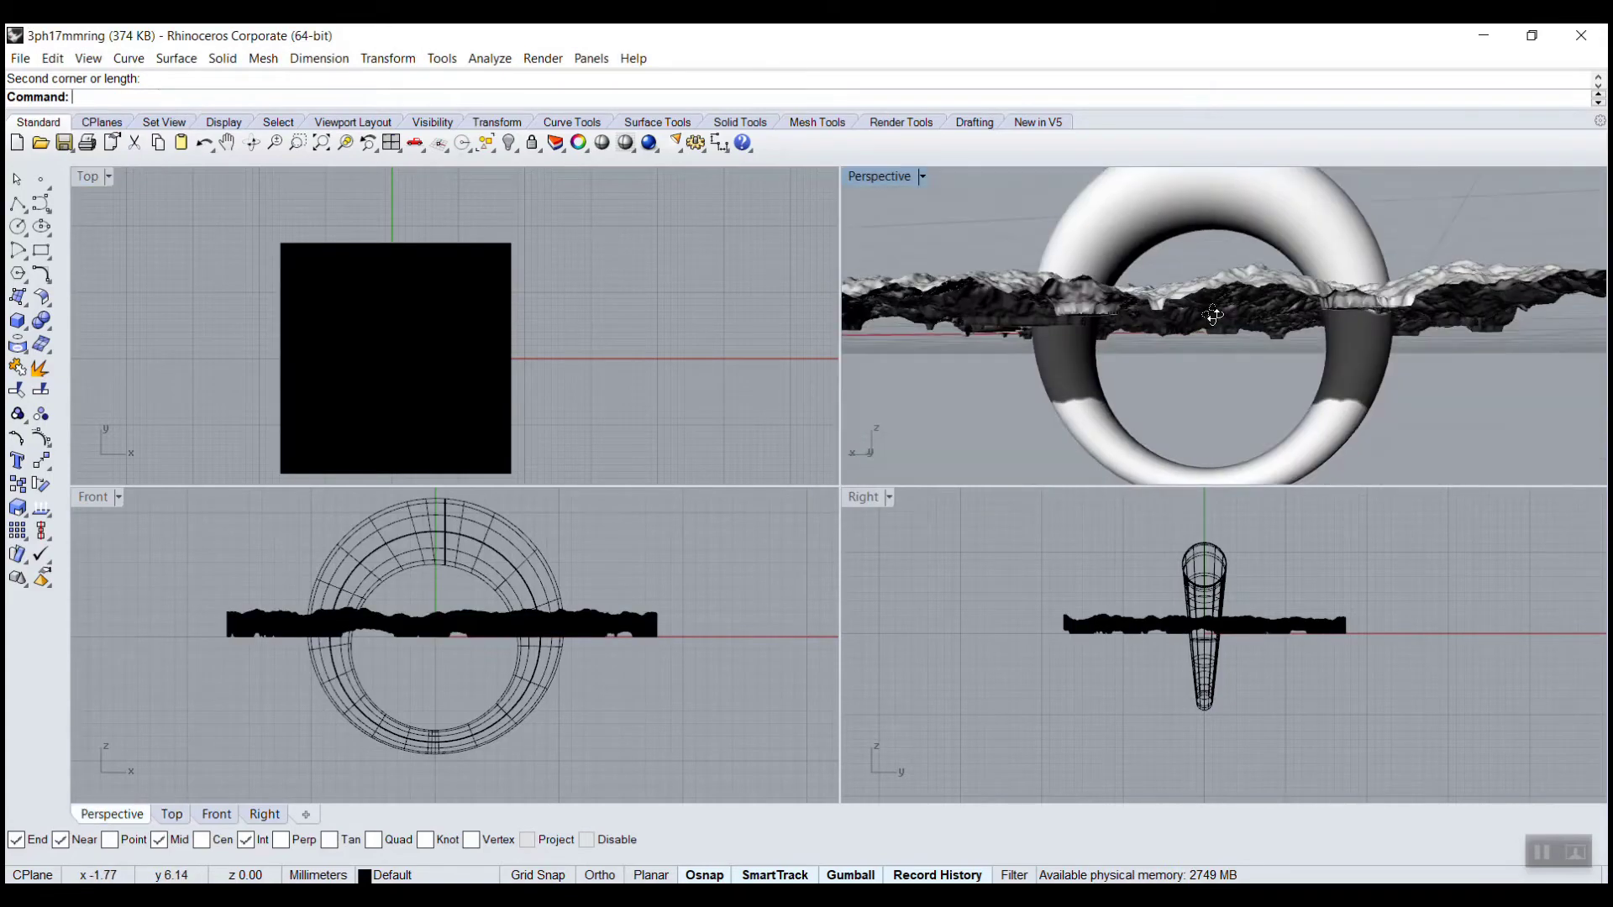
right_drag(1202, 378, 1235, 378)
click(1315, 363)
Orbit to see the ring behind the terrain, then maximize the Front viewport
scroll(1316, 363, up, 6)
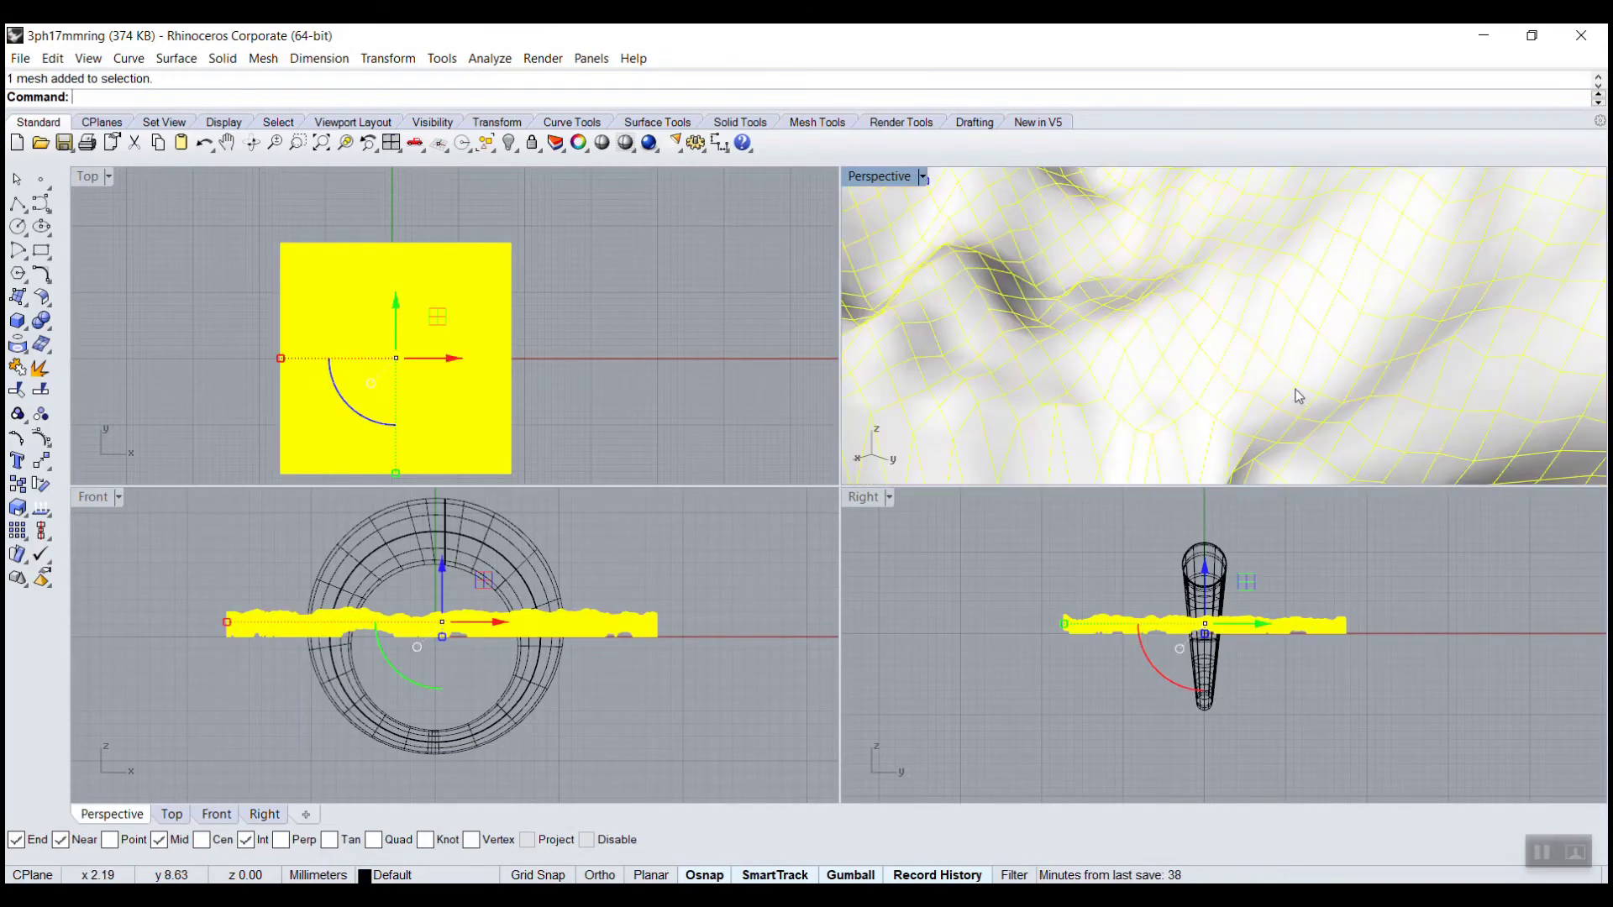
scroll(1297, 392, down, 2)
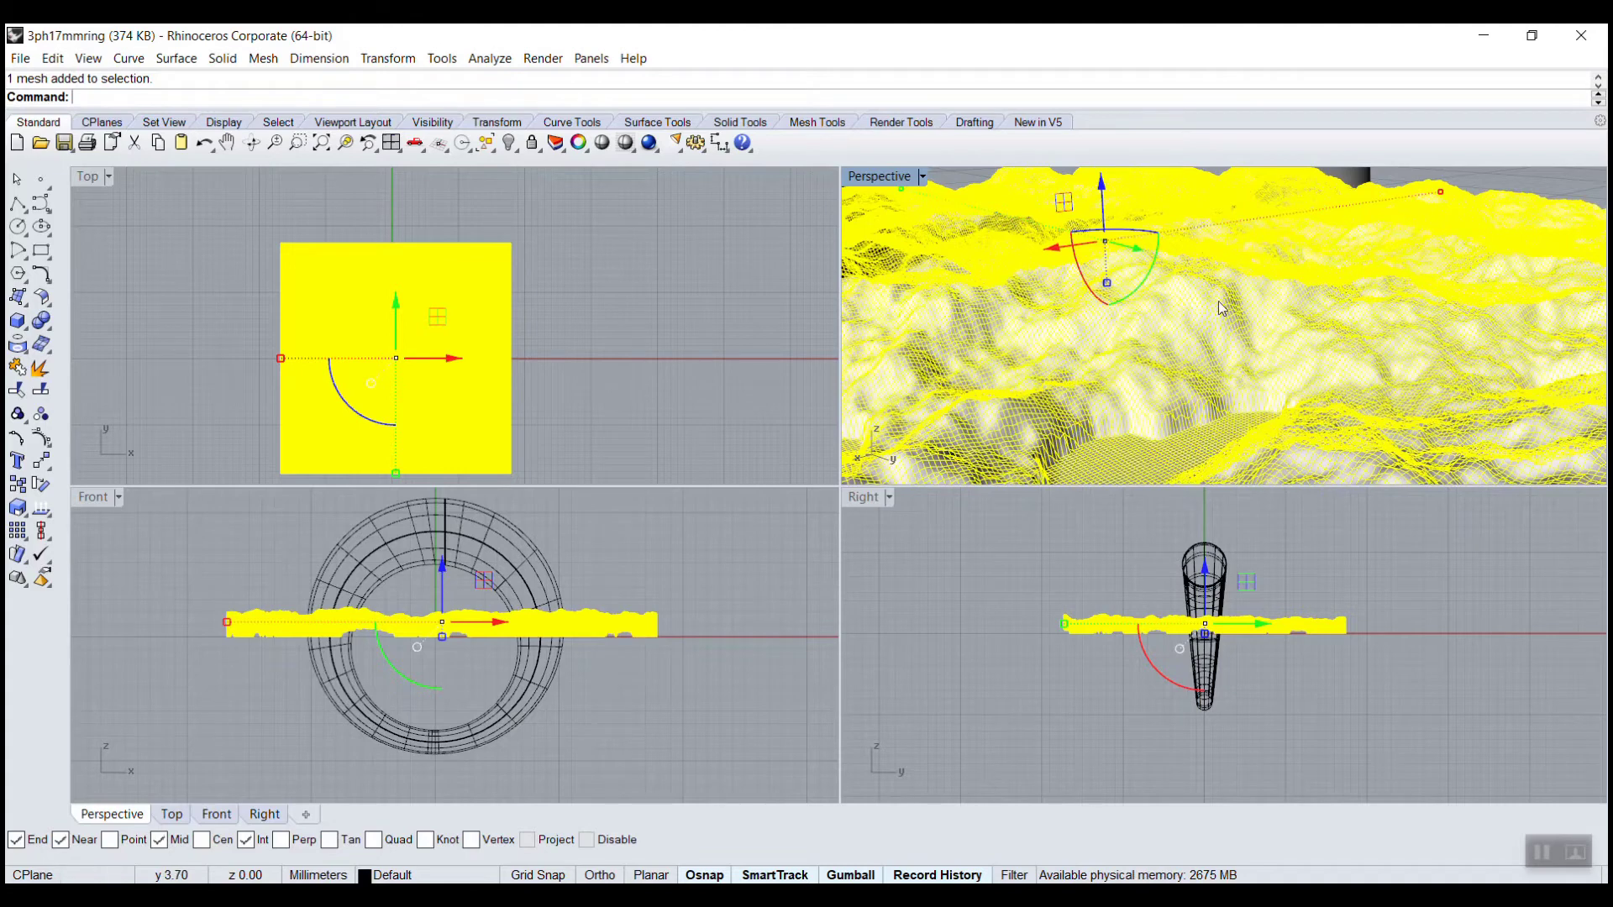
right_drag(1222, 308, 1255, 317)
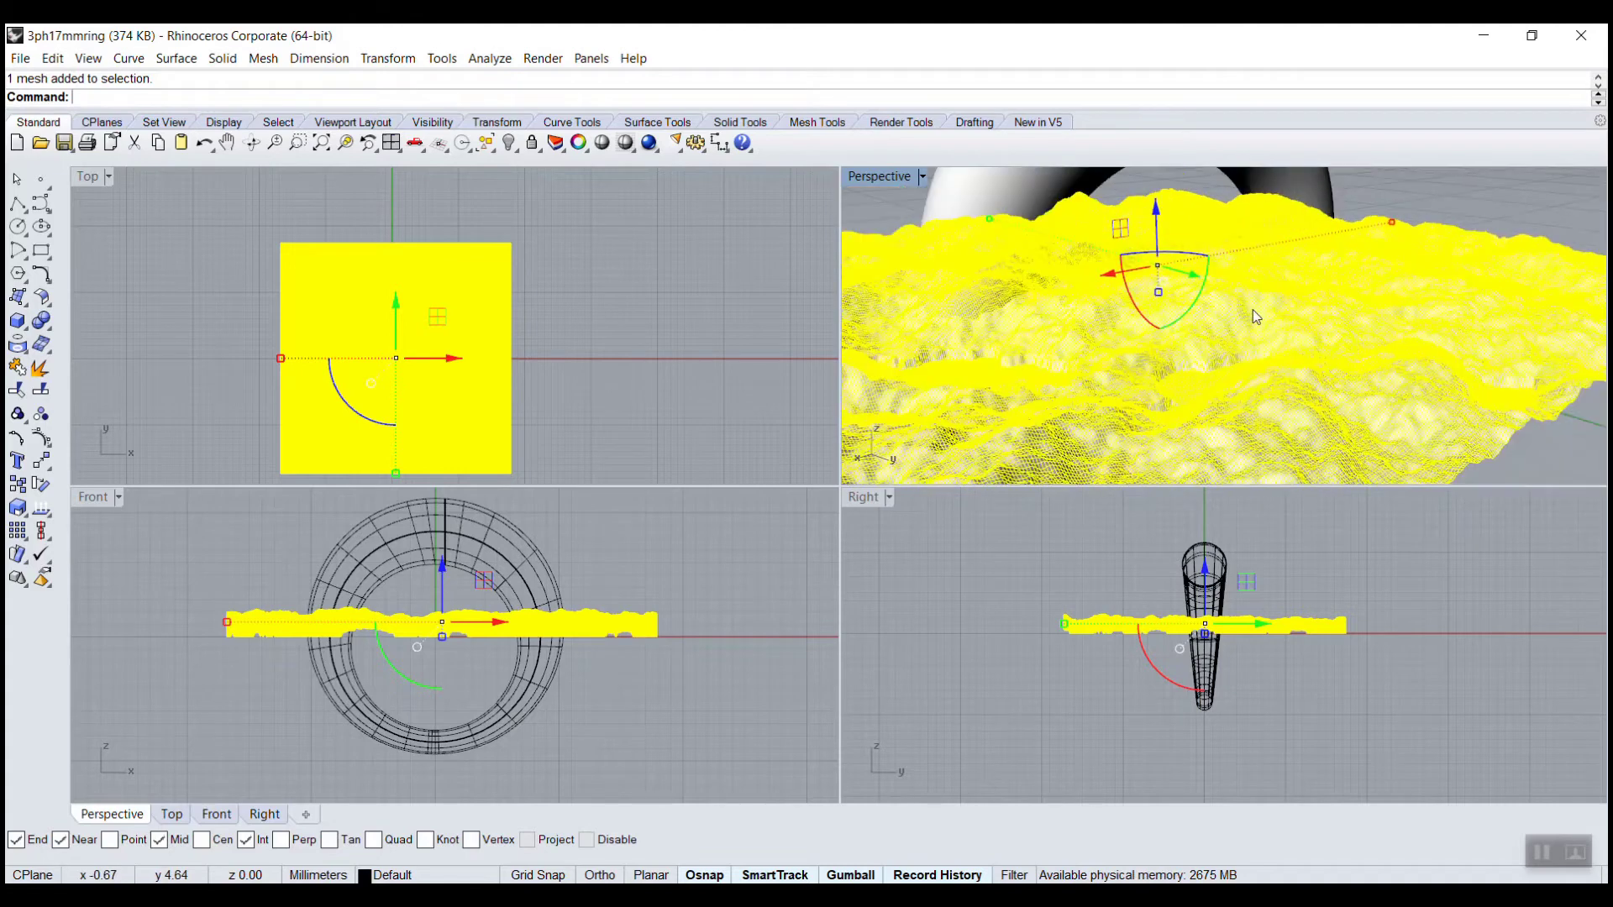
double_click(100, 499)
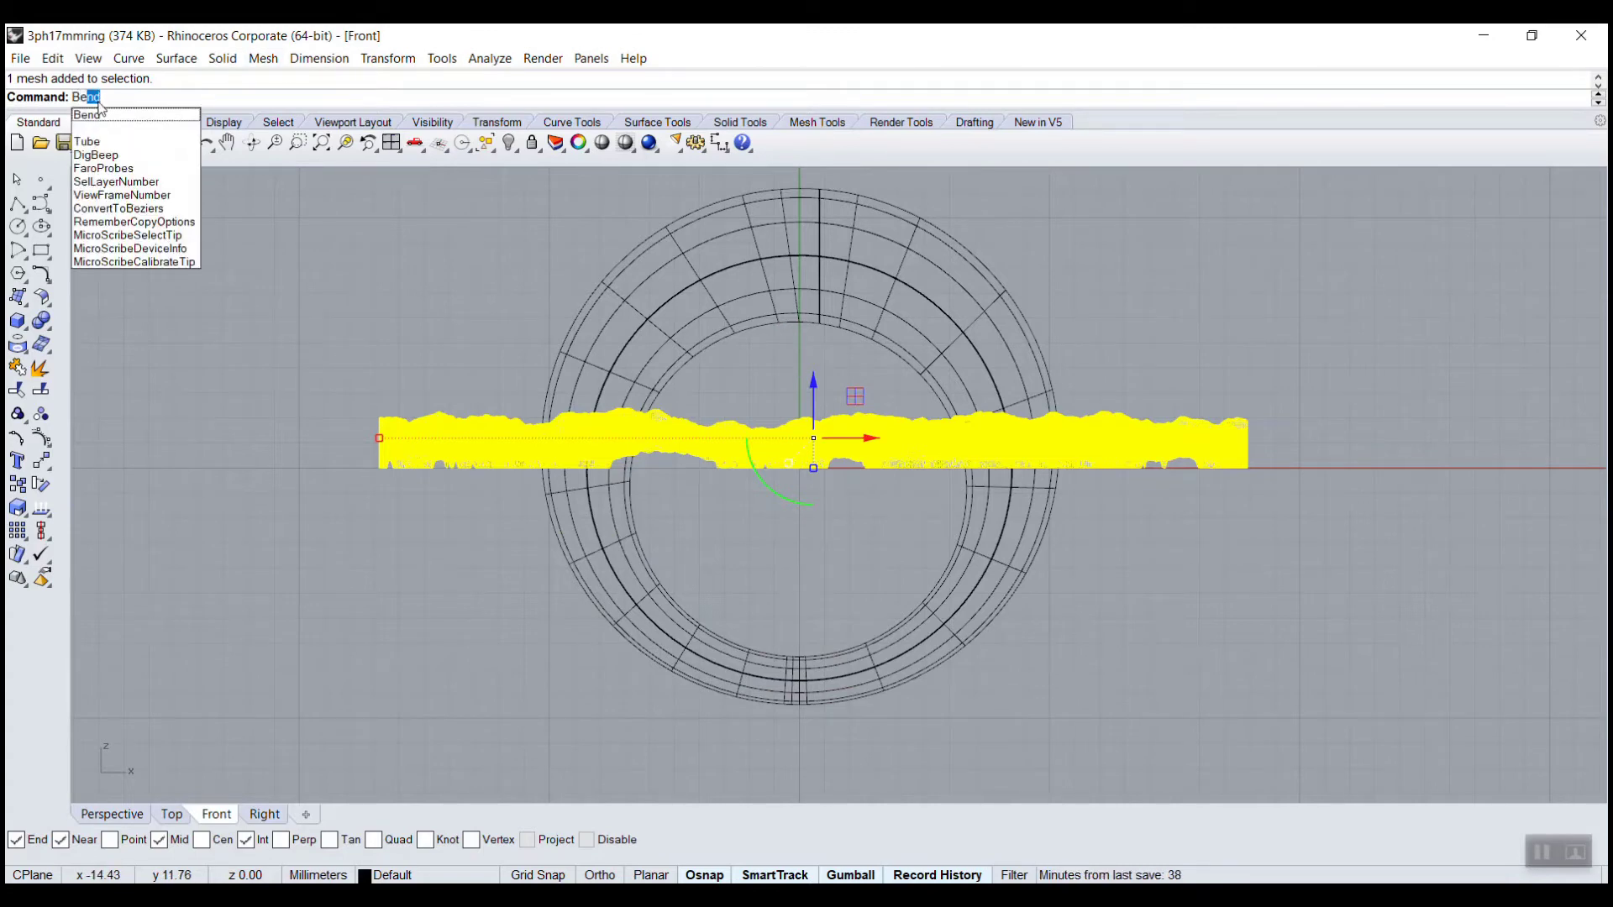
Bend the terrain symmetrically along a horizontal spine and drag it up over the ring's top
click(95, 114)
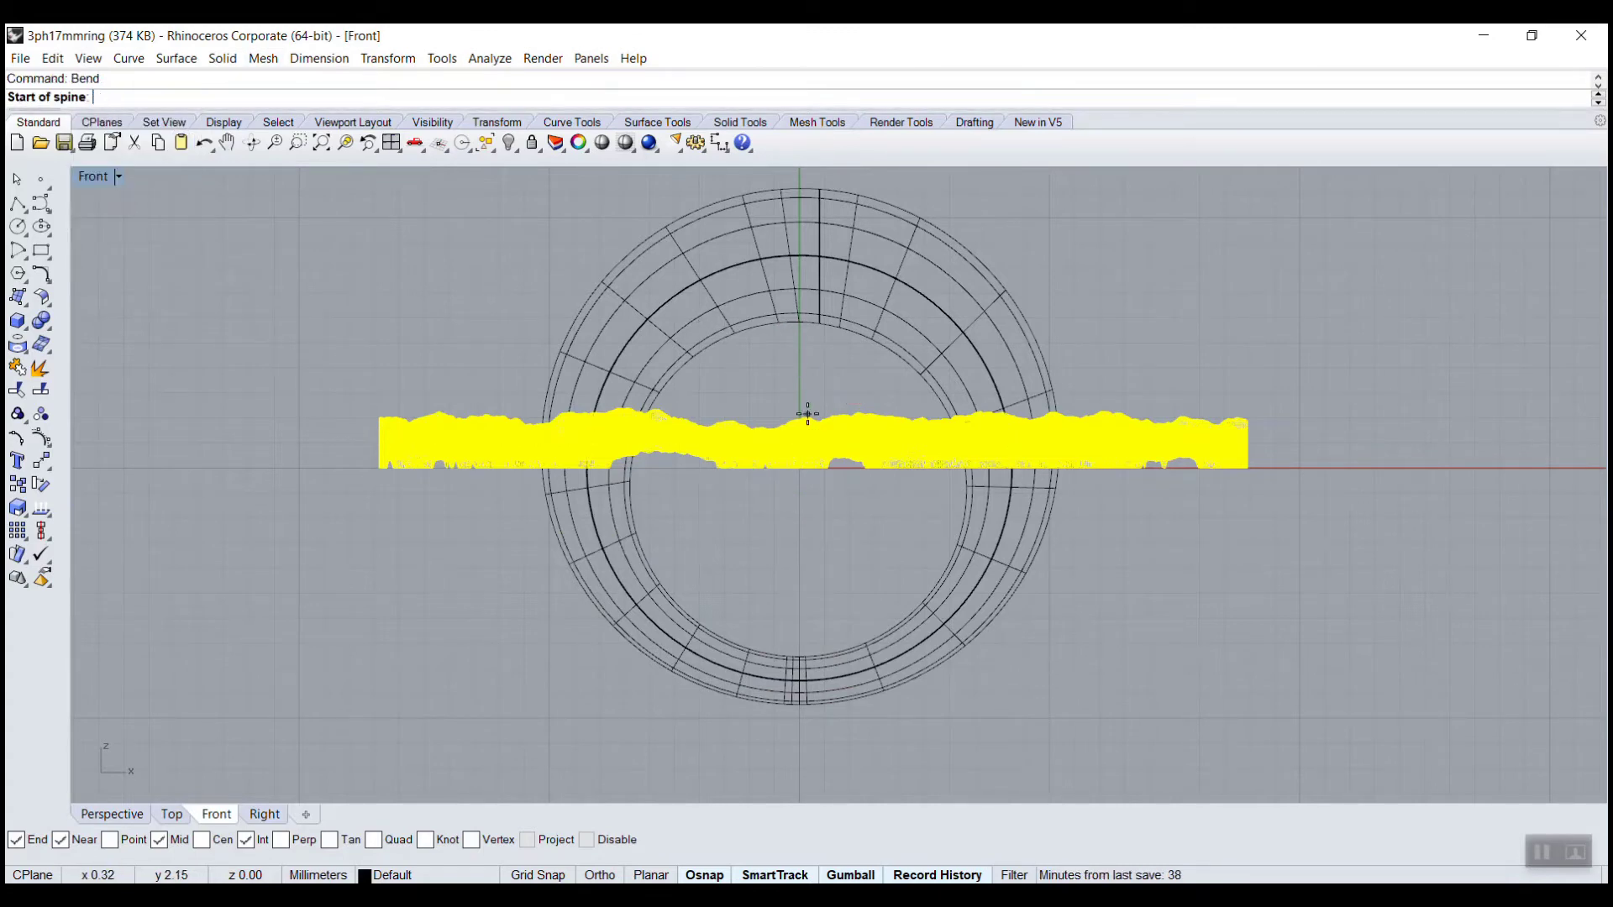
key(alt)
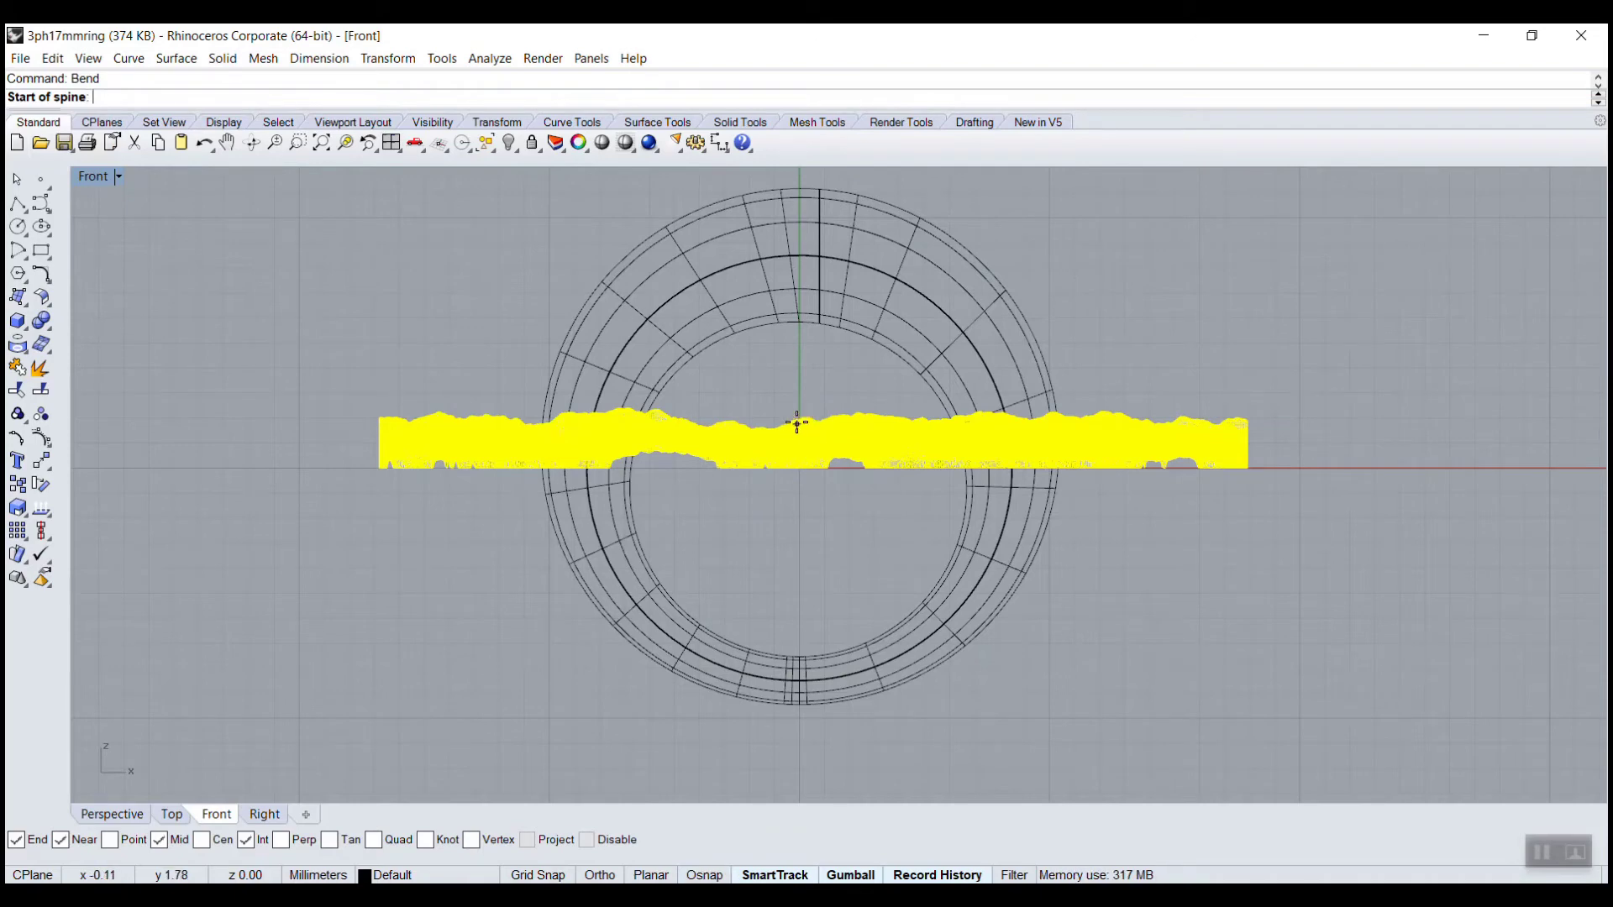
click(799, 422)
key(shift)
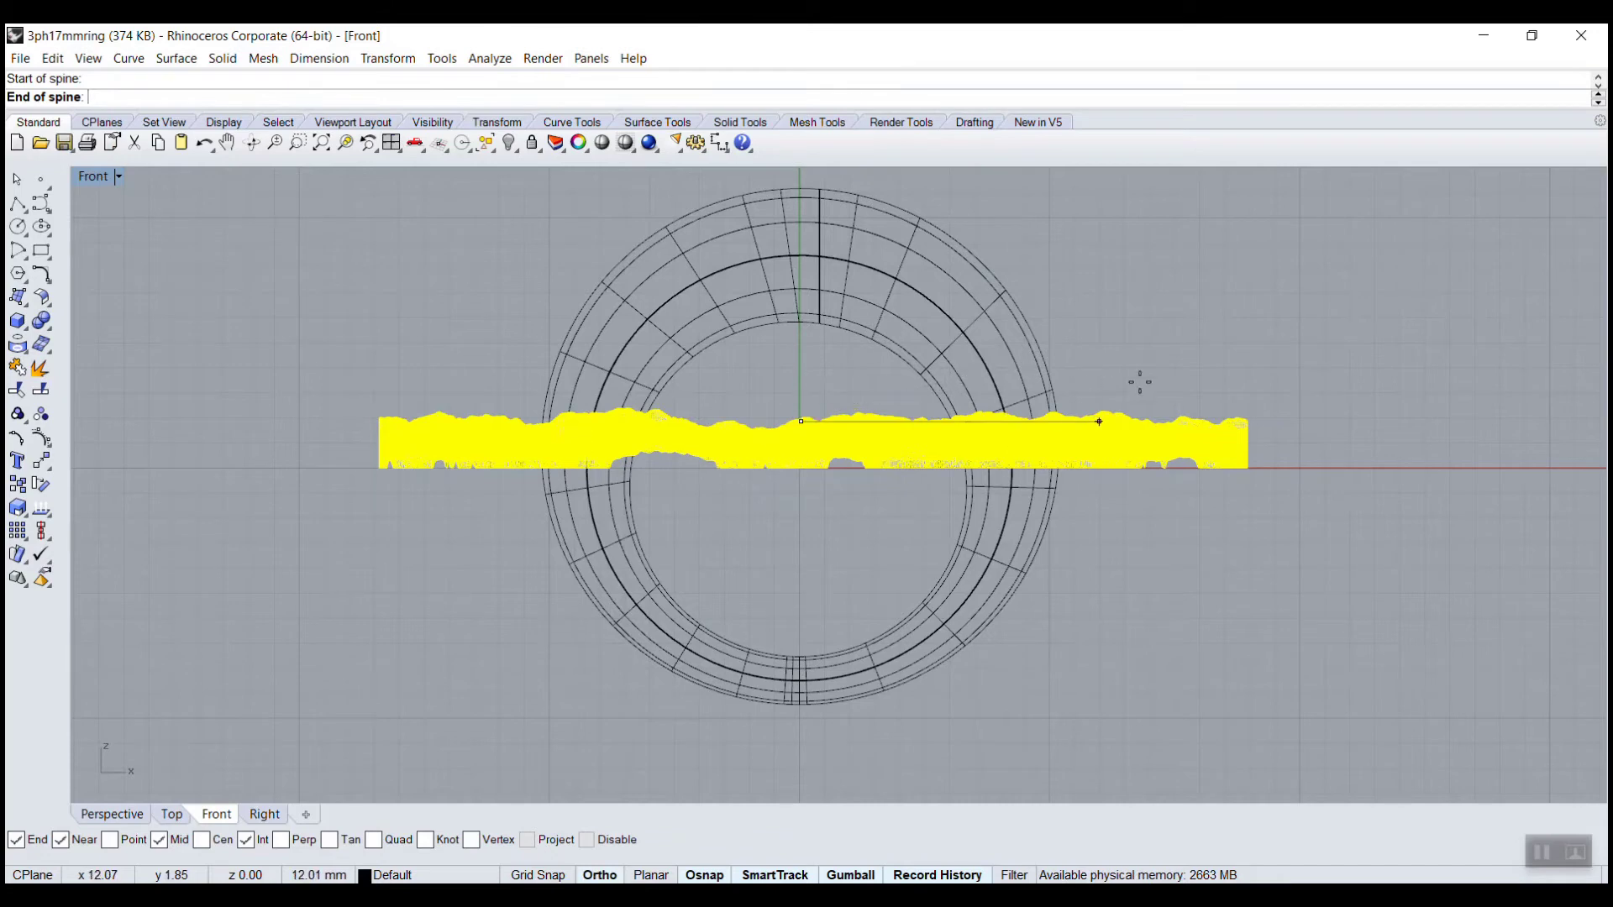
click(1258, 403)
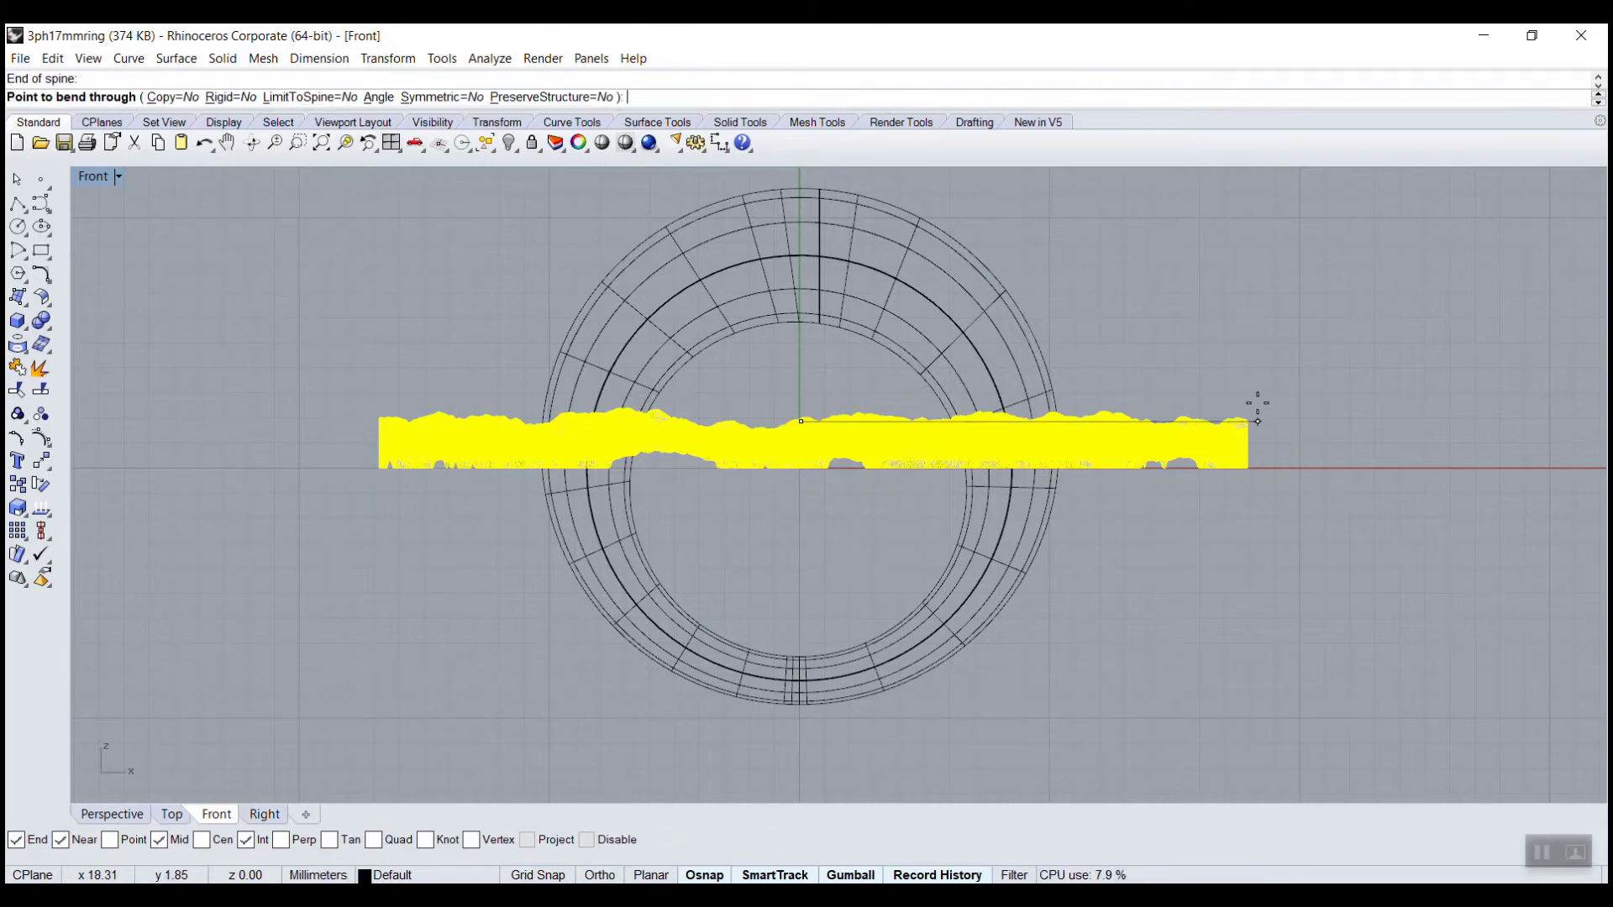
click(423, 98)
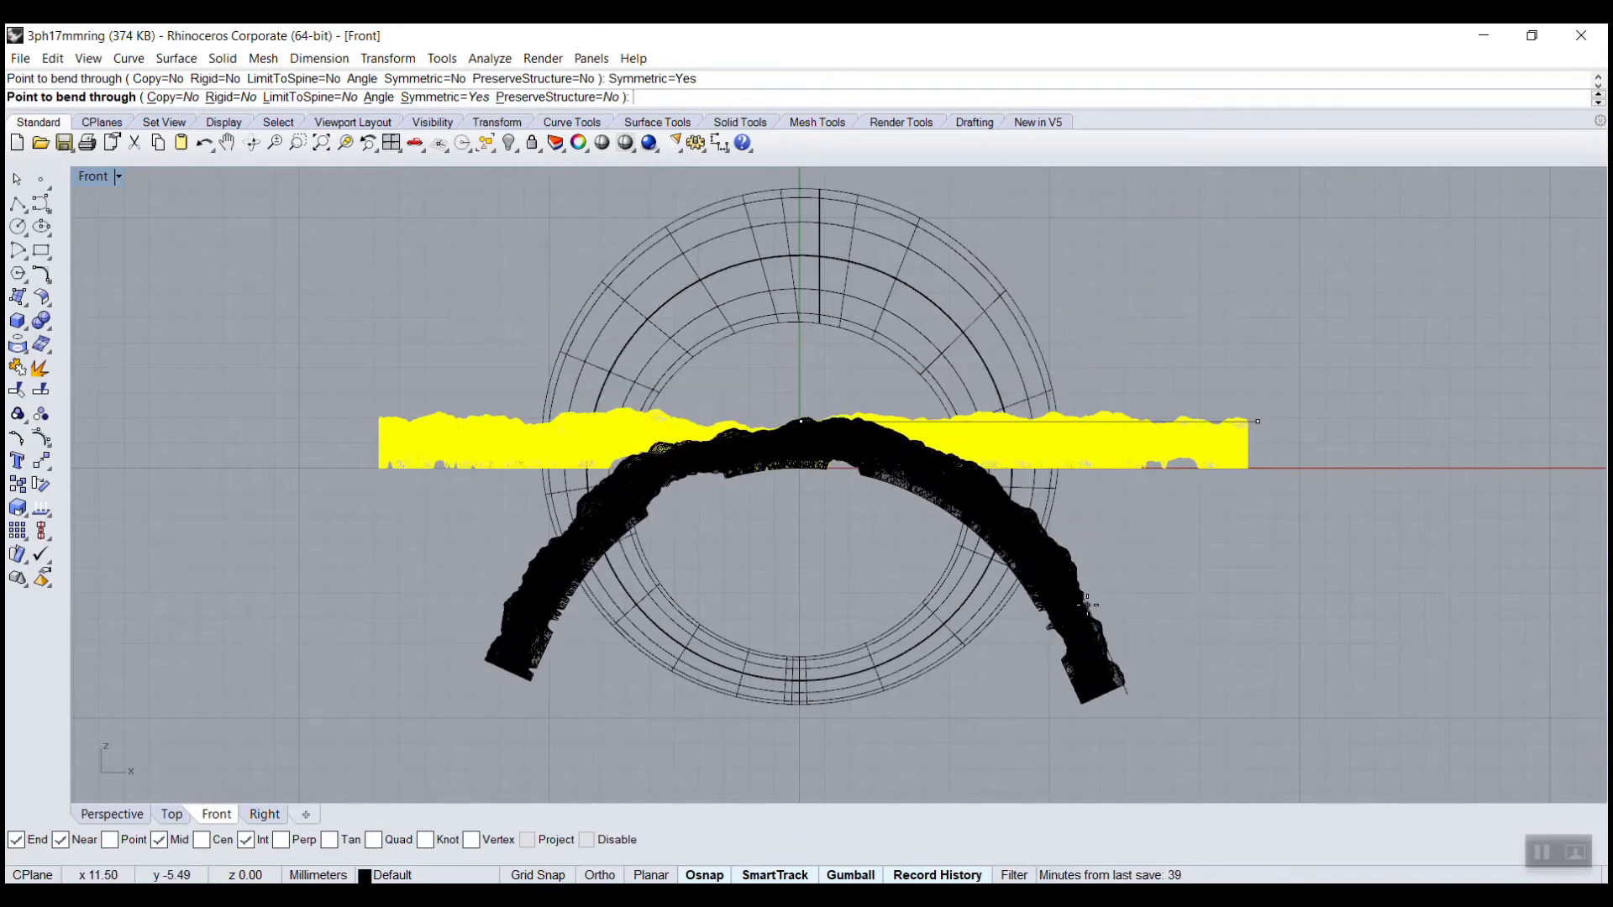
click(1087, 605)
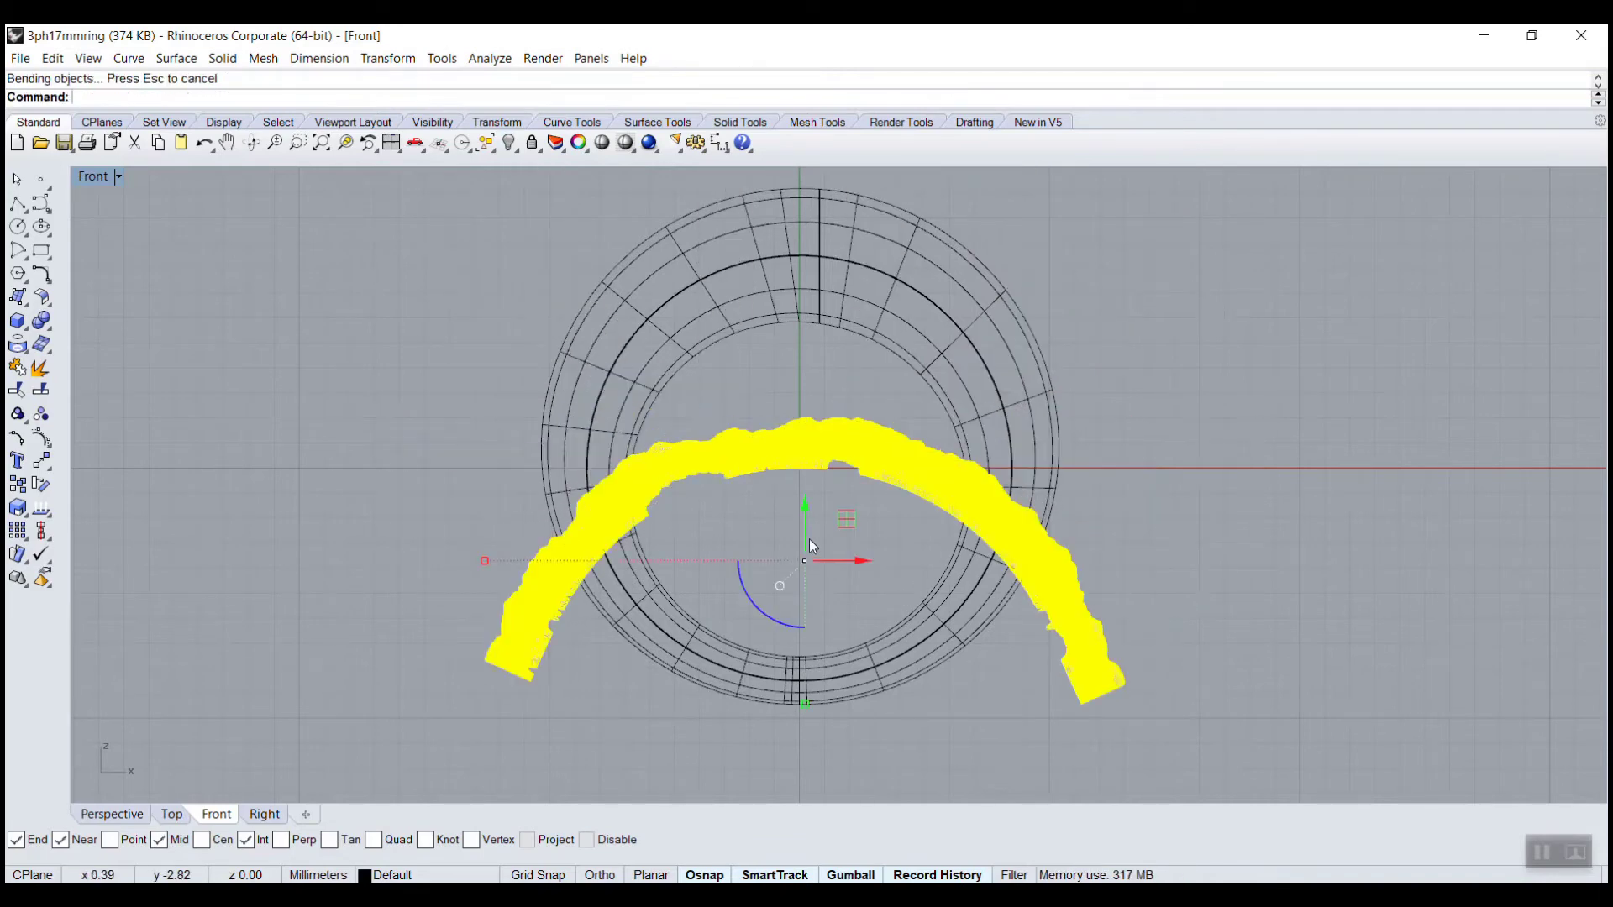
drag(811, 544, 773, 347)
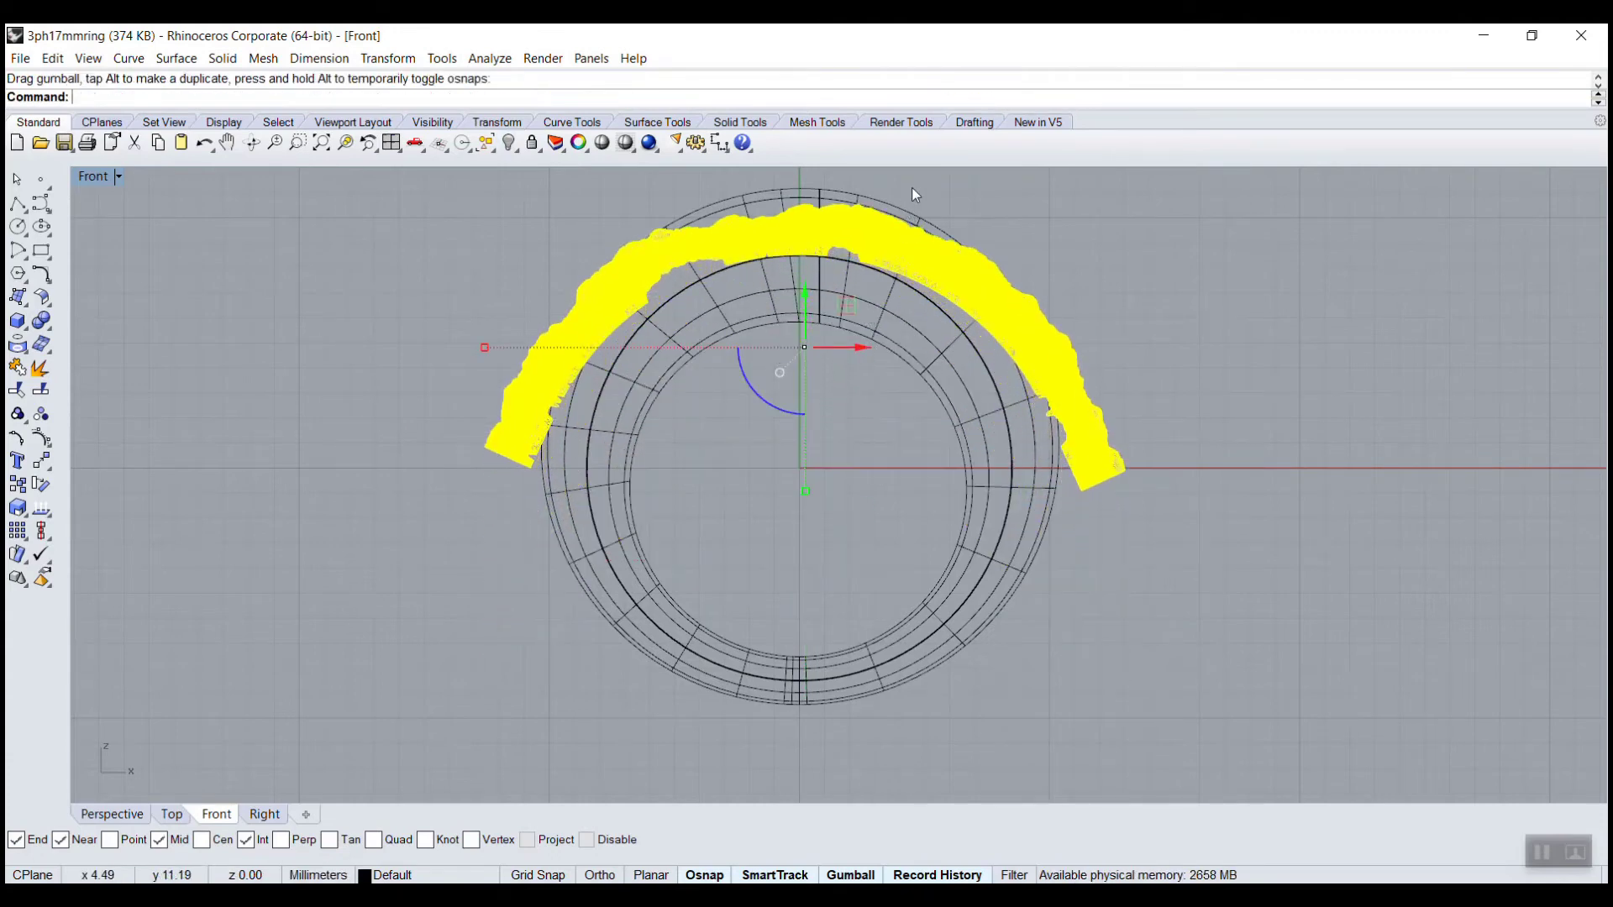
Bend the terrain again in the Front view so it follows the ring's curve
key(Return)
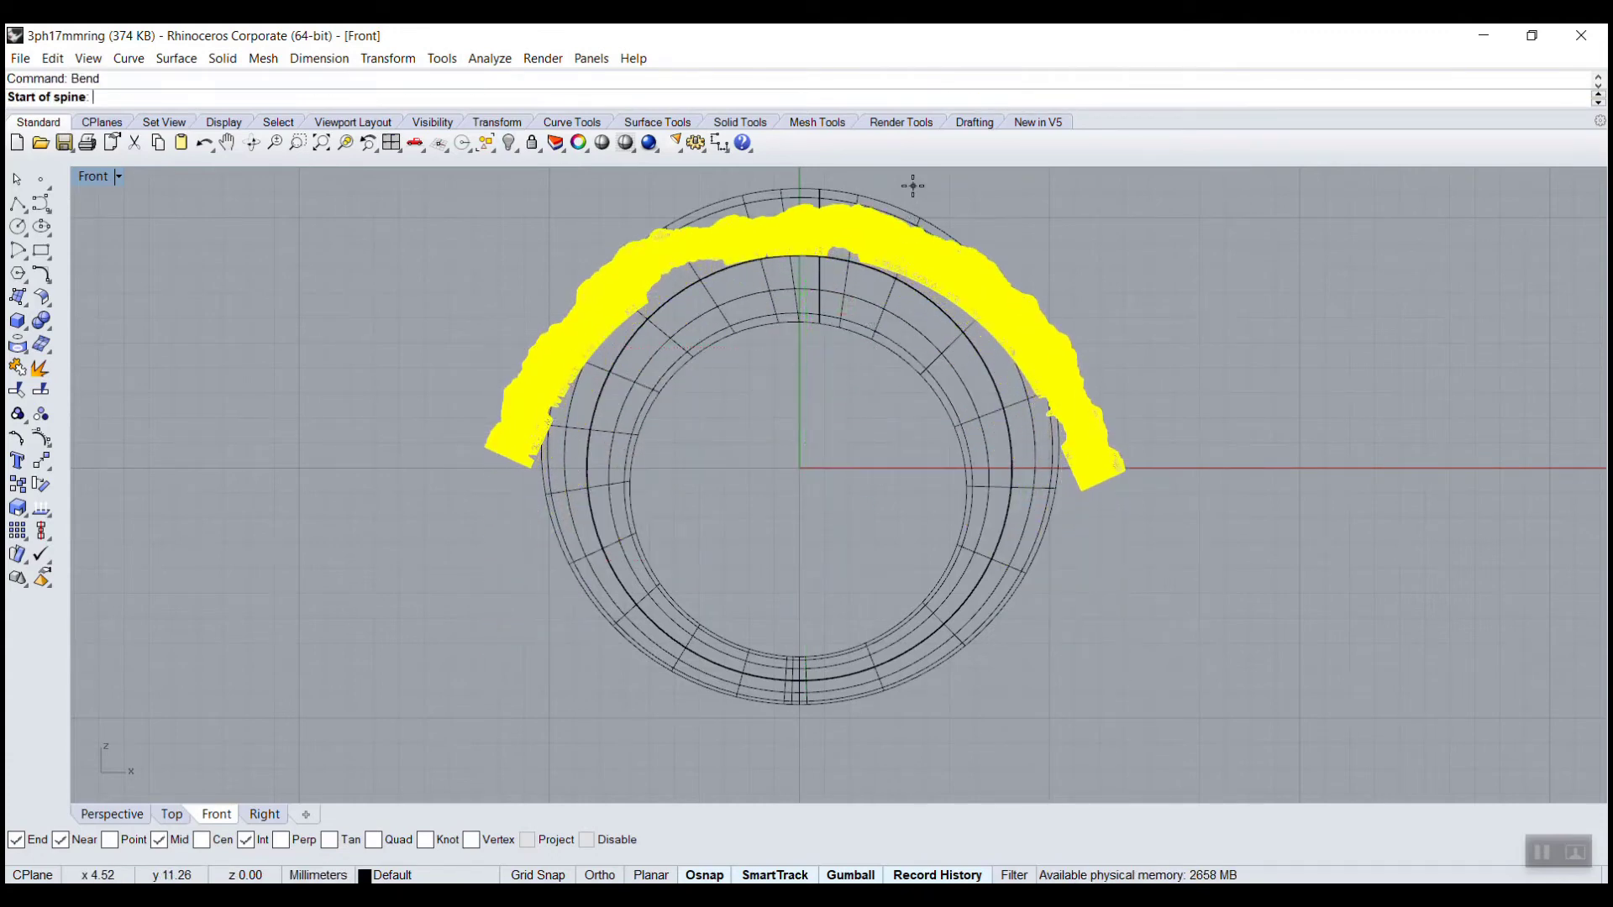
key(alt)
click(801, 226)
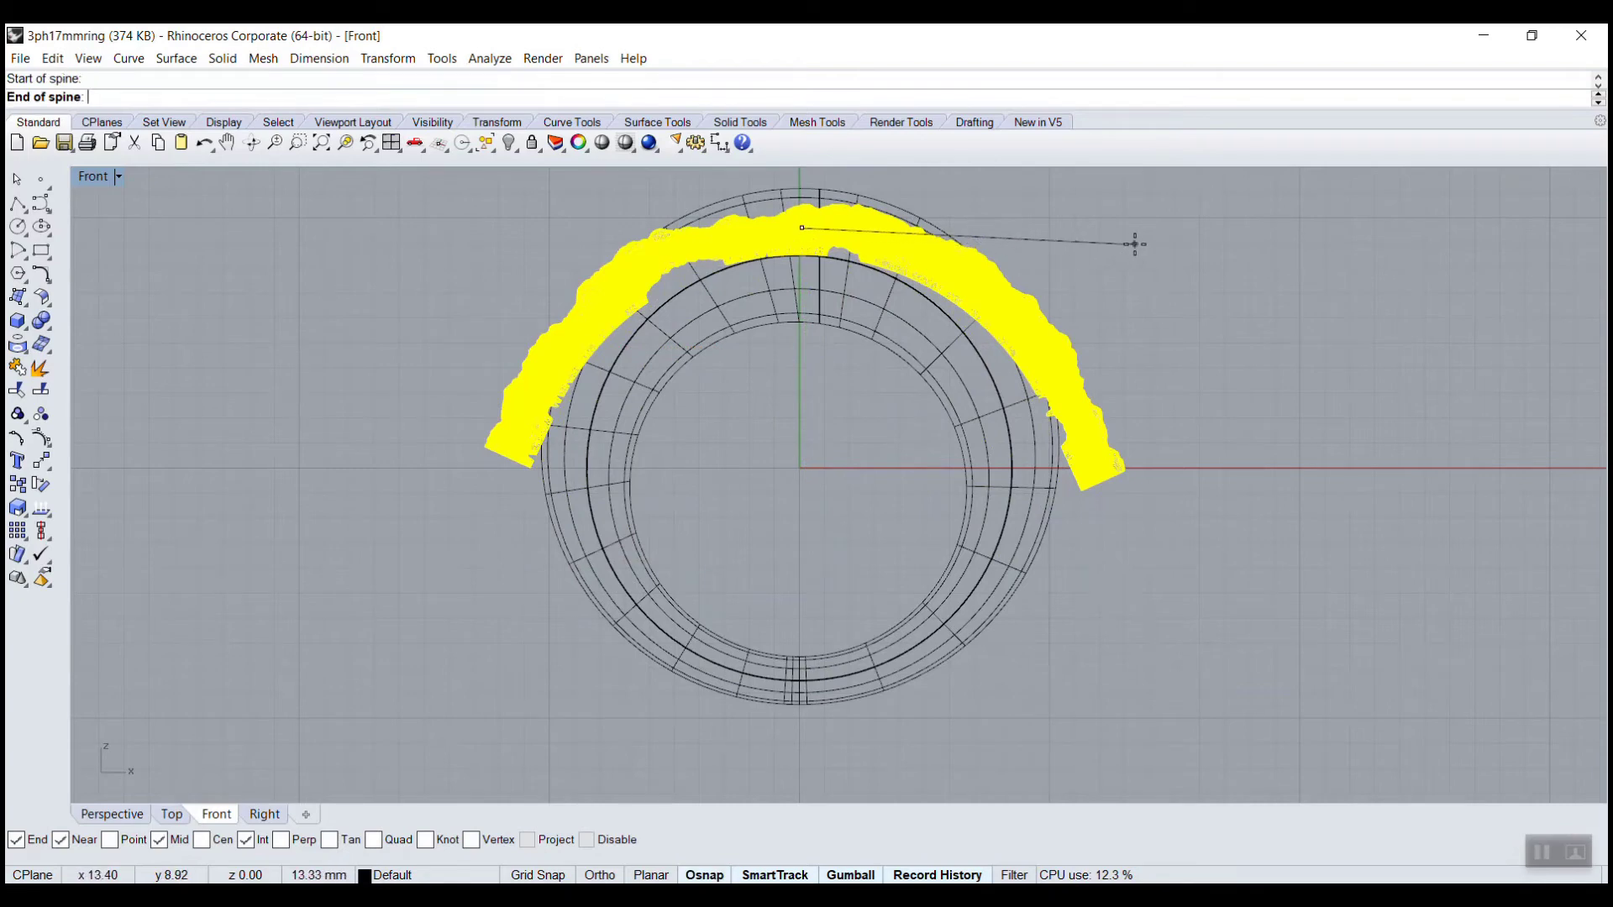
click(1182, 227)
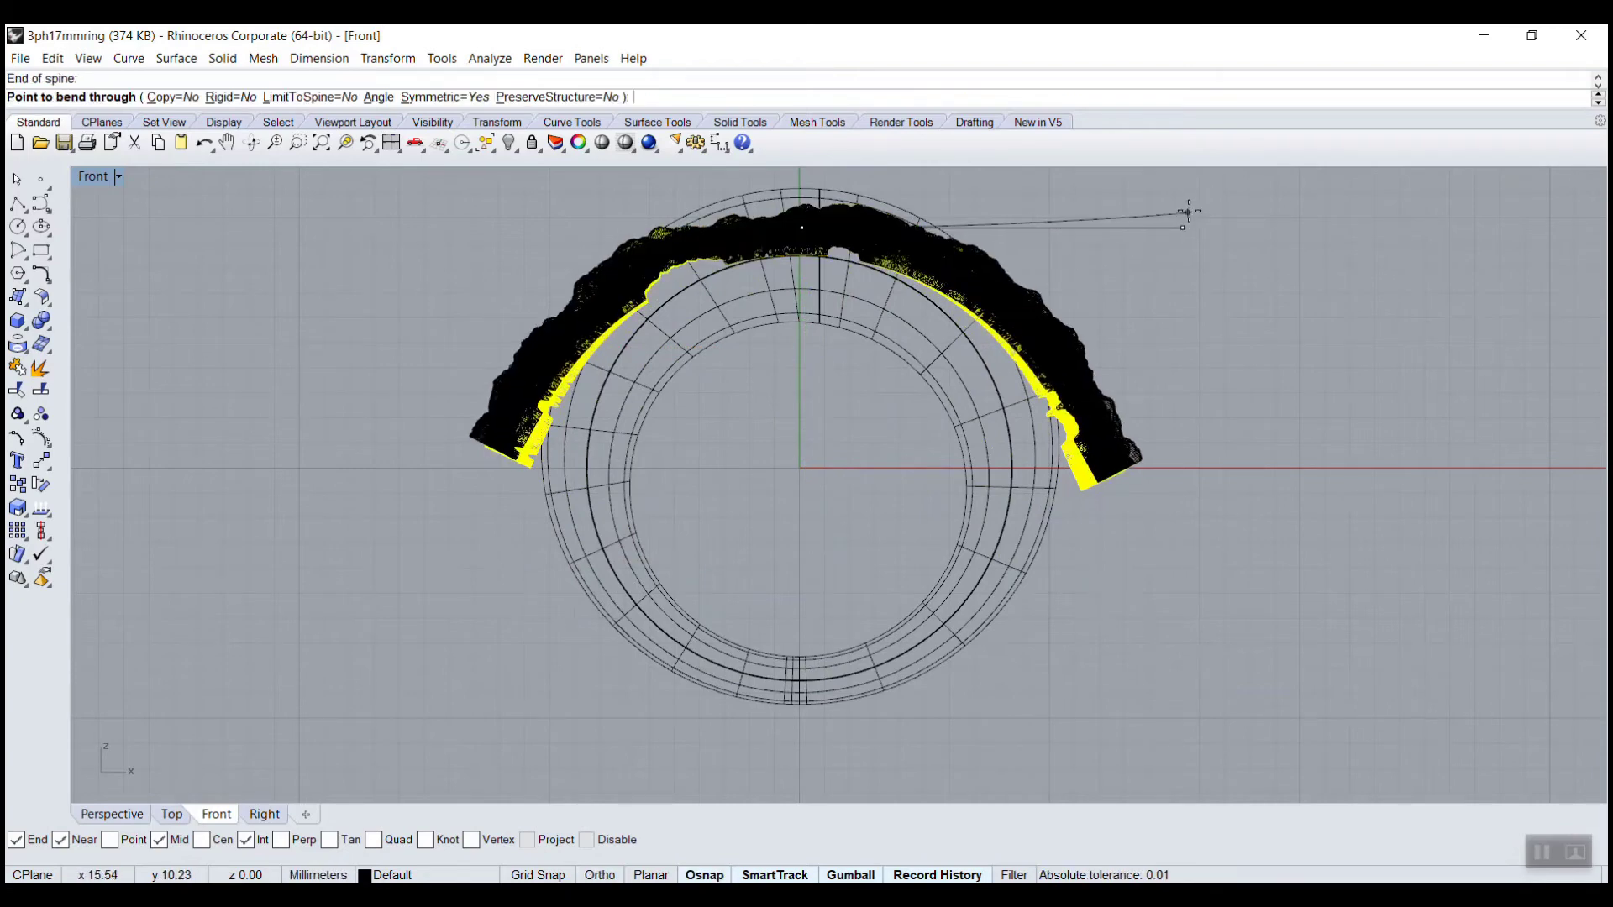
click(1189, 205)
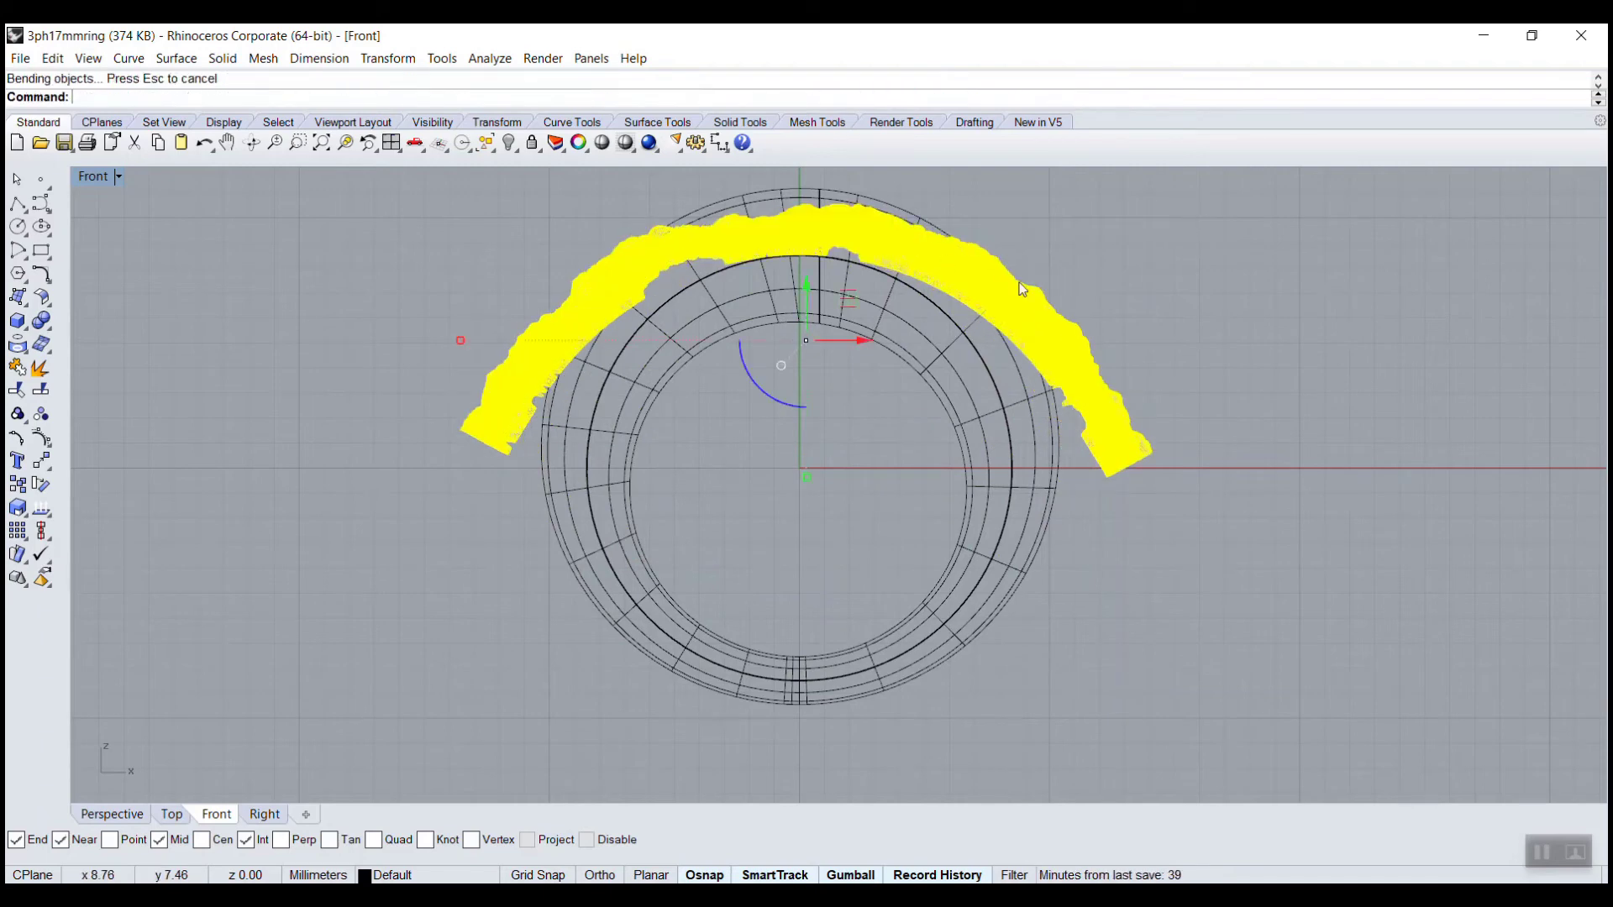
In the maximized Right view, bend the terrain down across the band's width
double_click(91, 178)
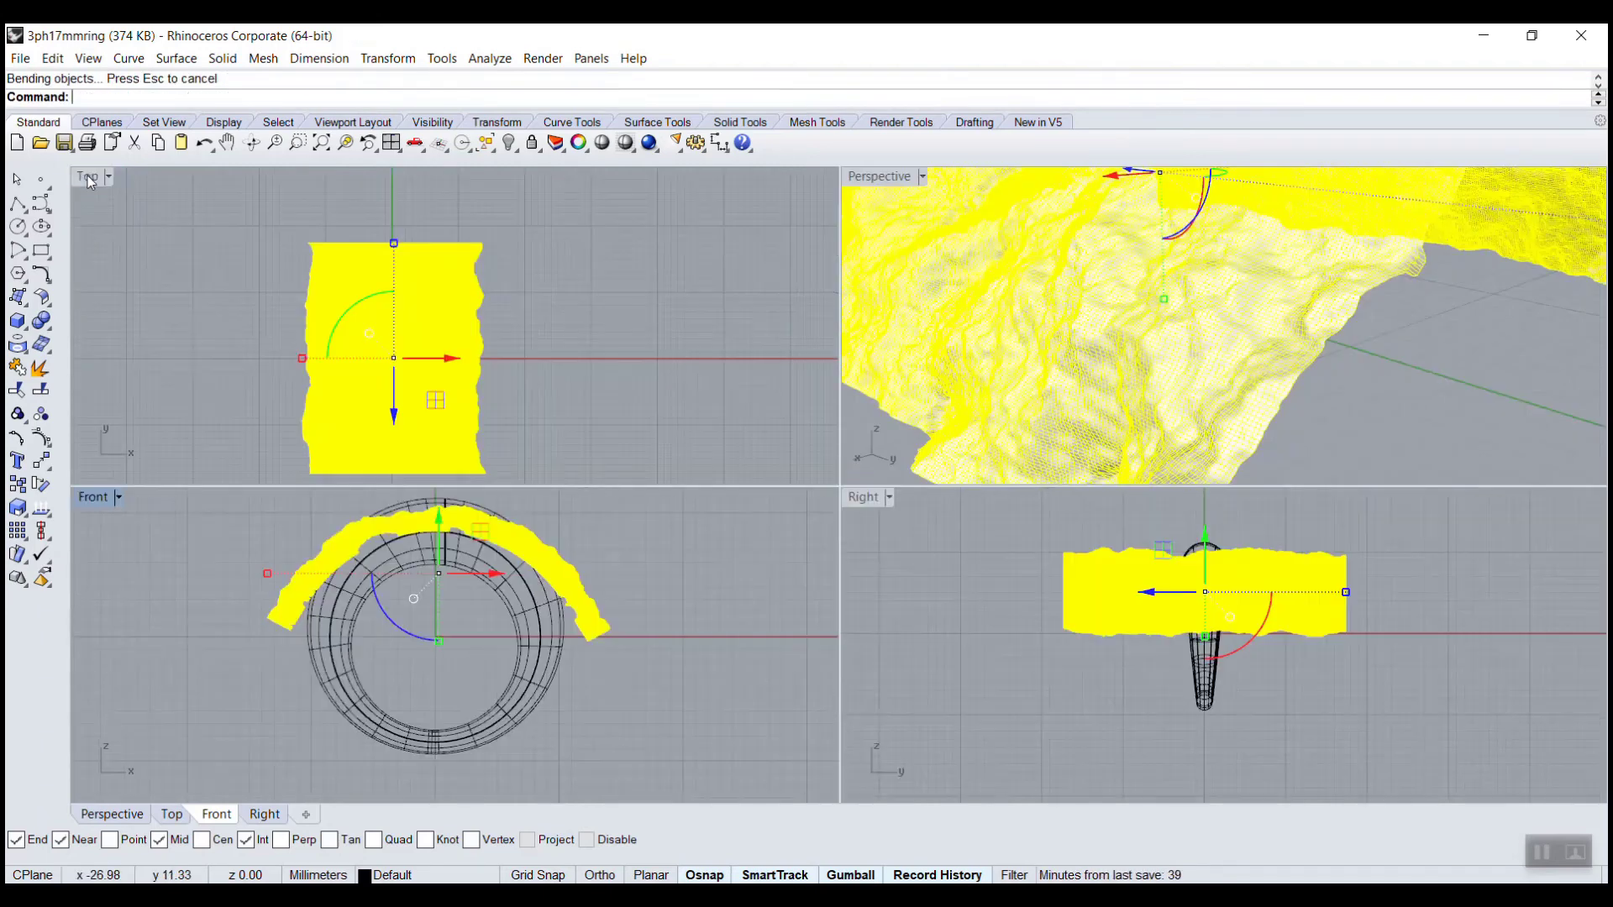
double_click(859, 499)
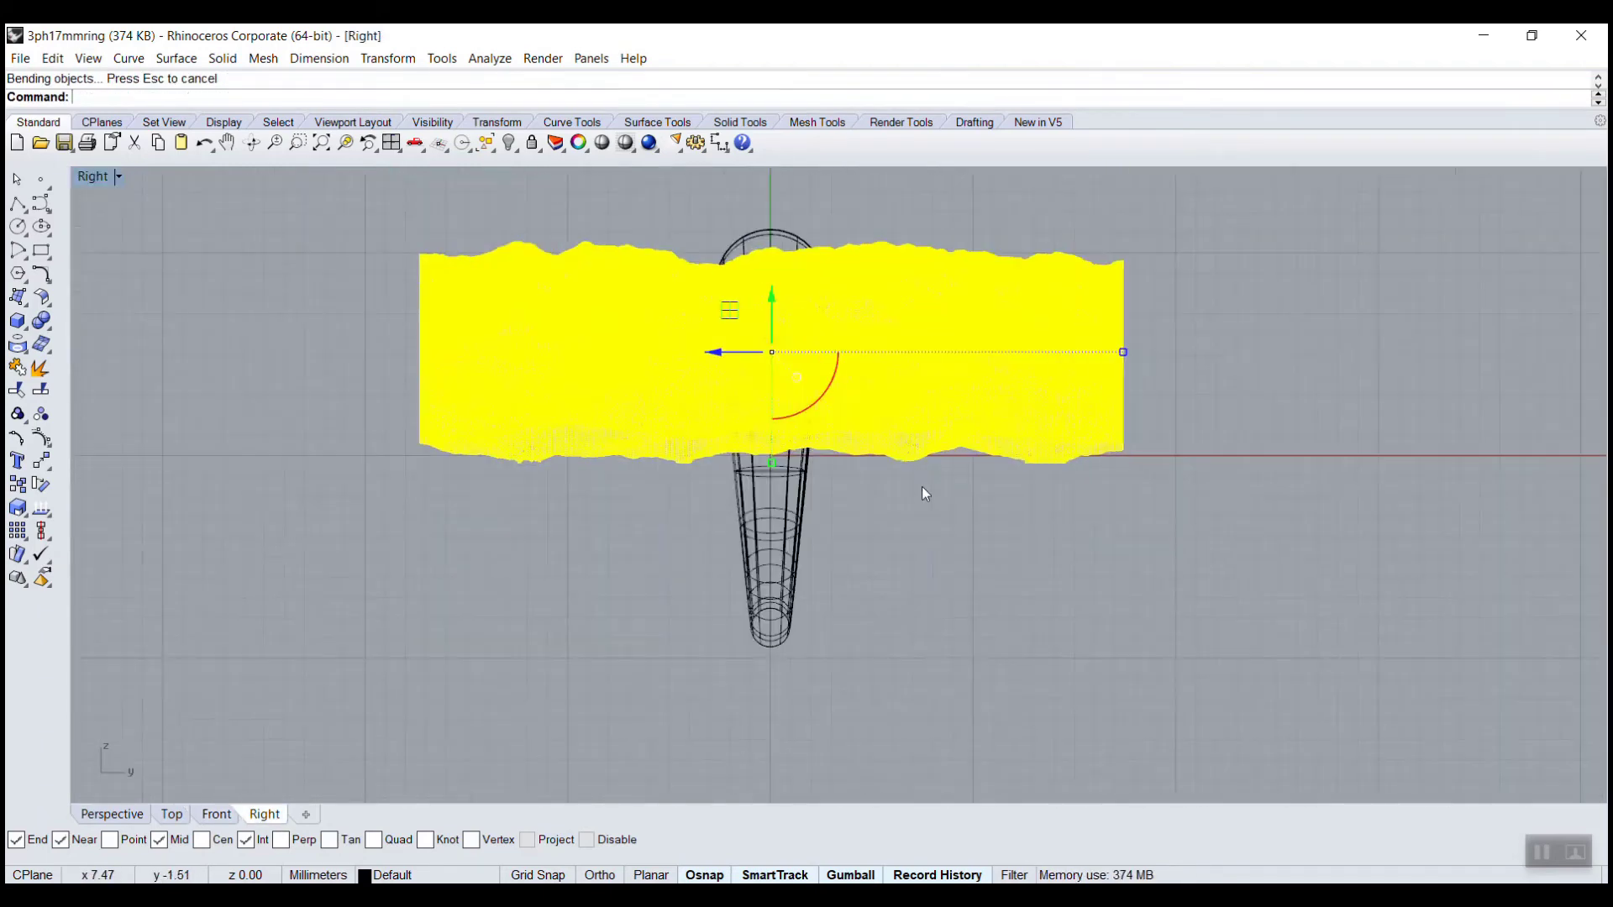
key(Return)
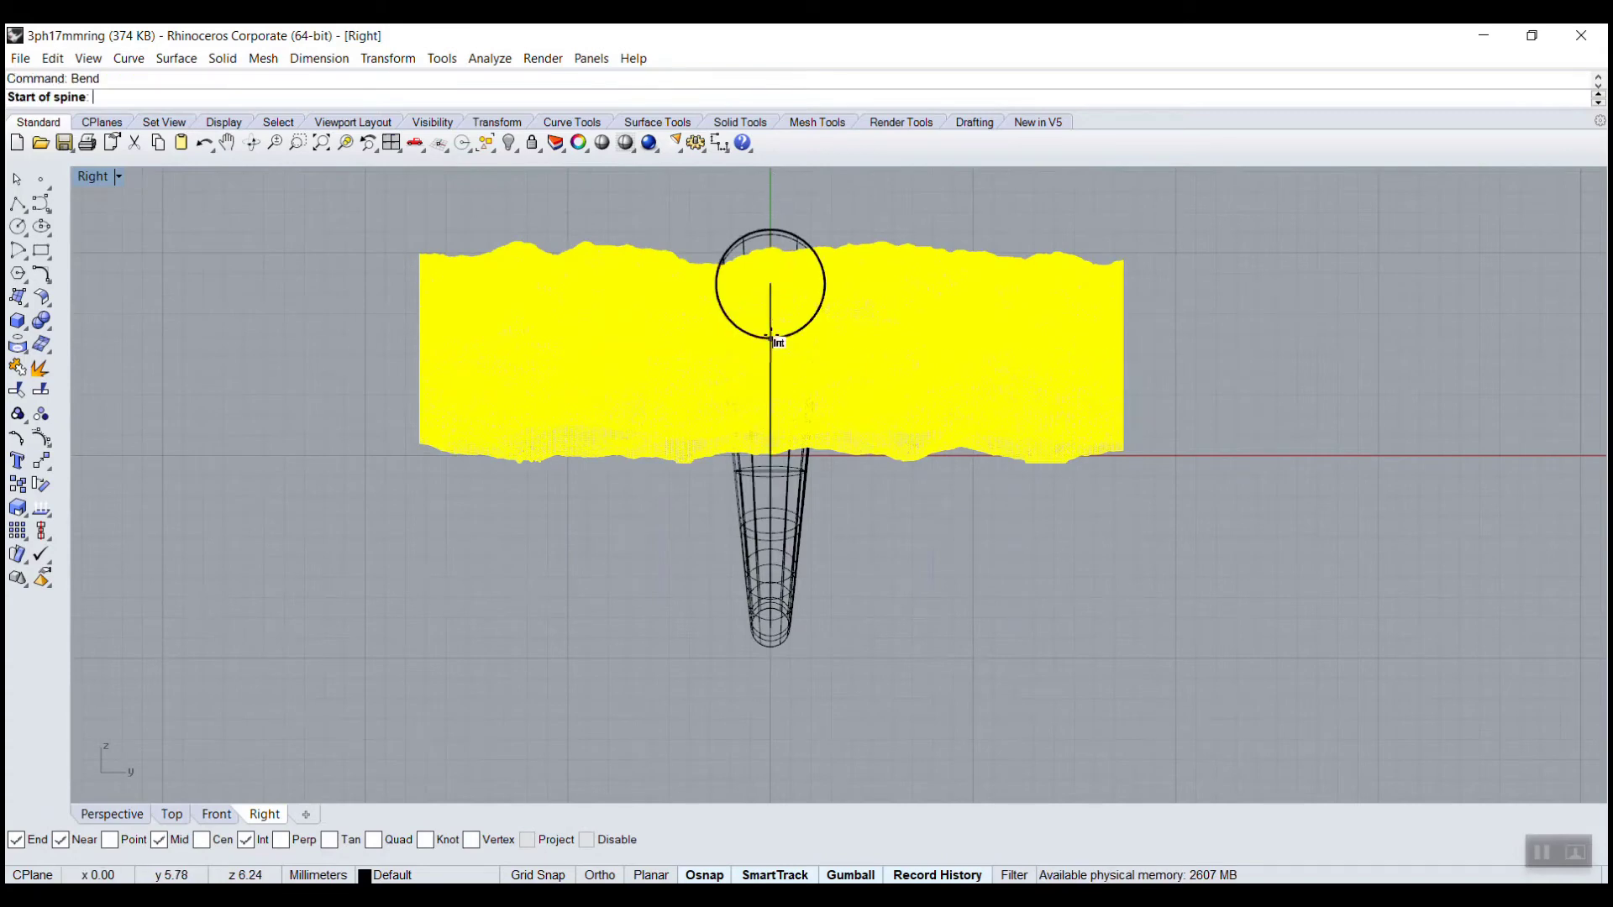
click(772, 333)
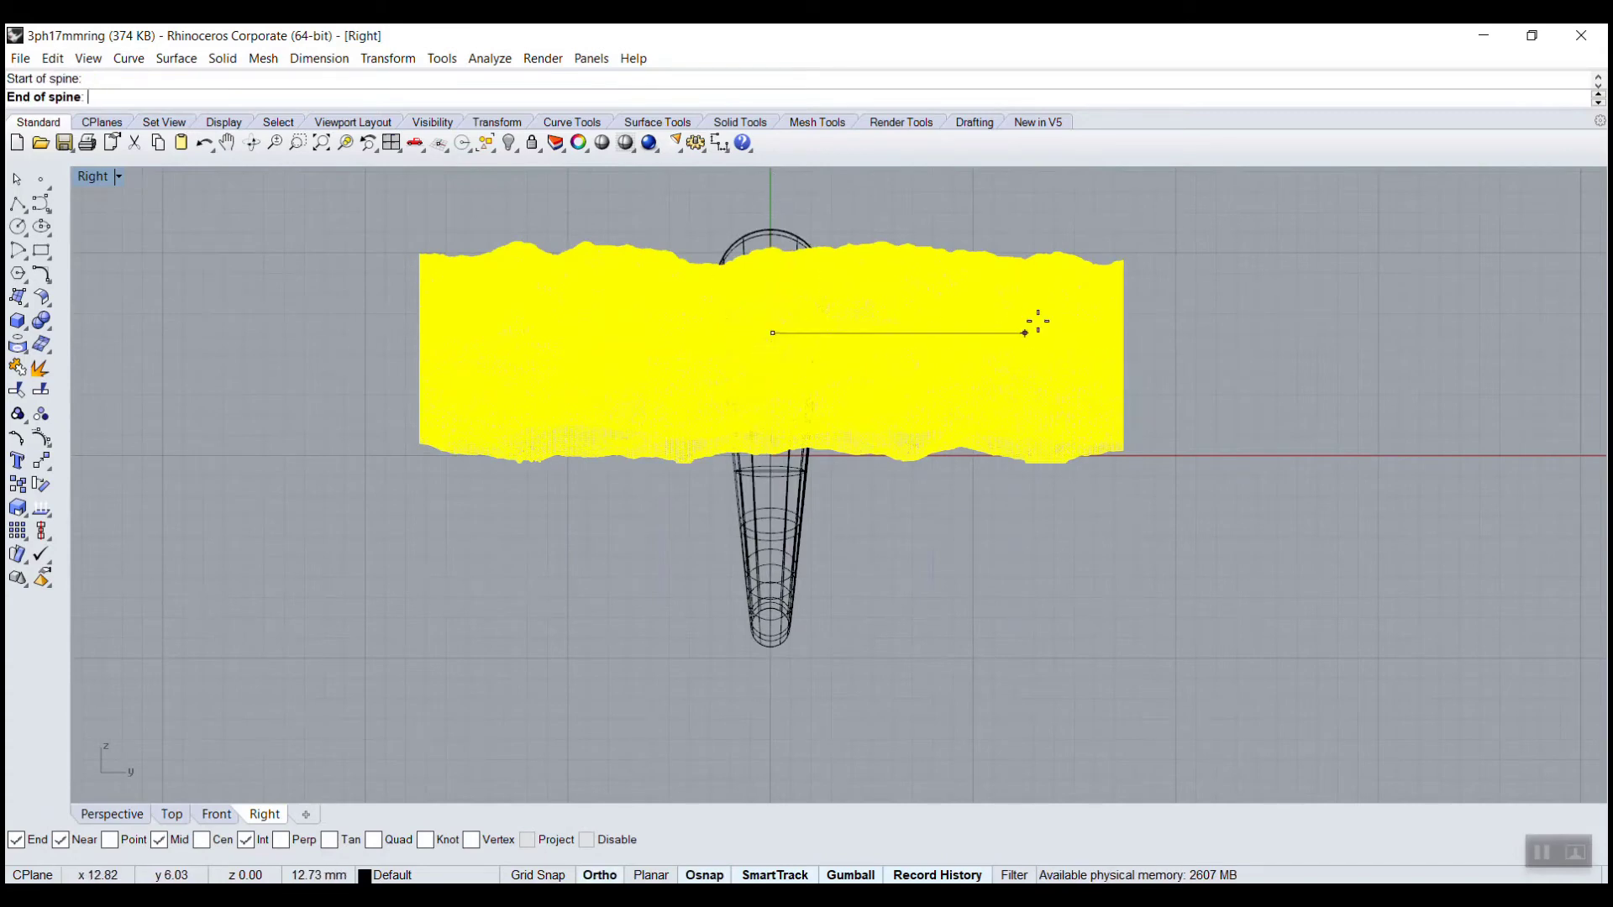
click(1179, 333)
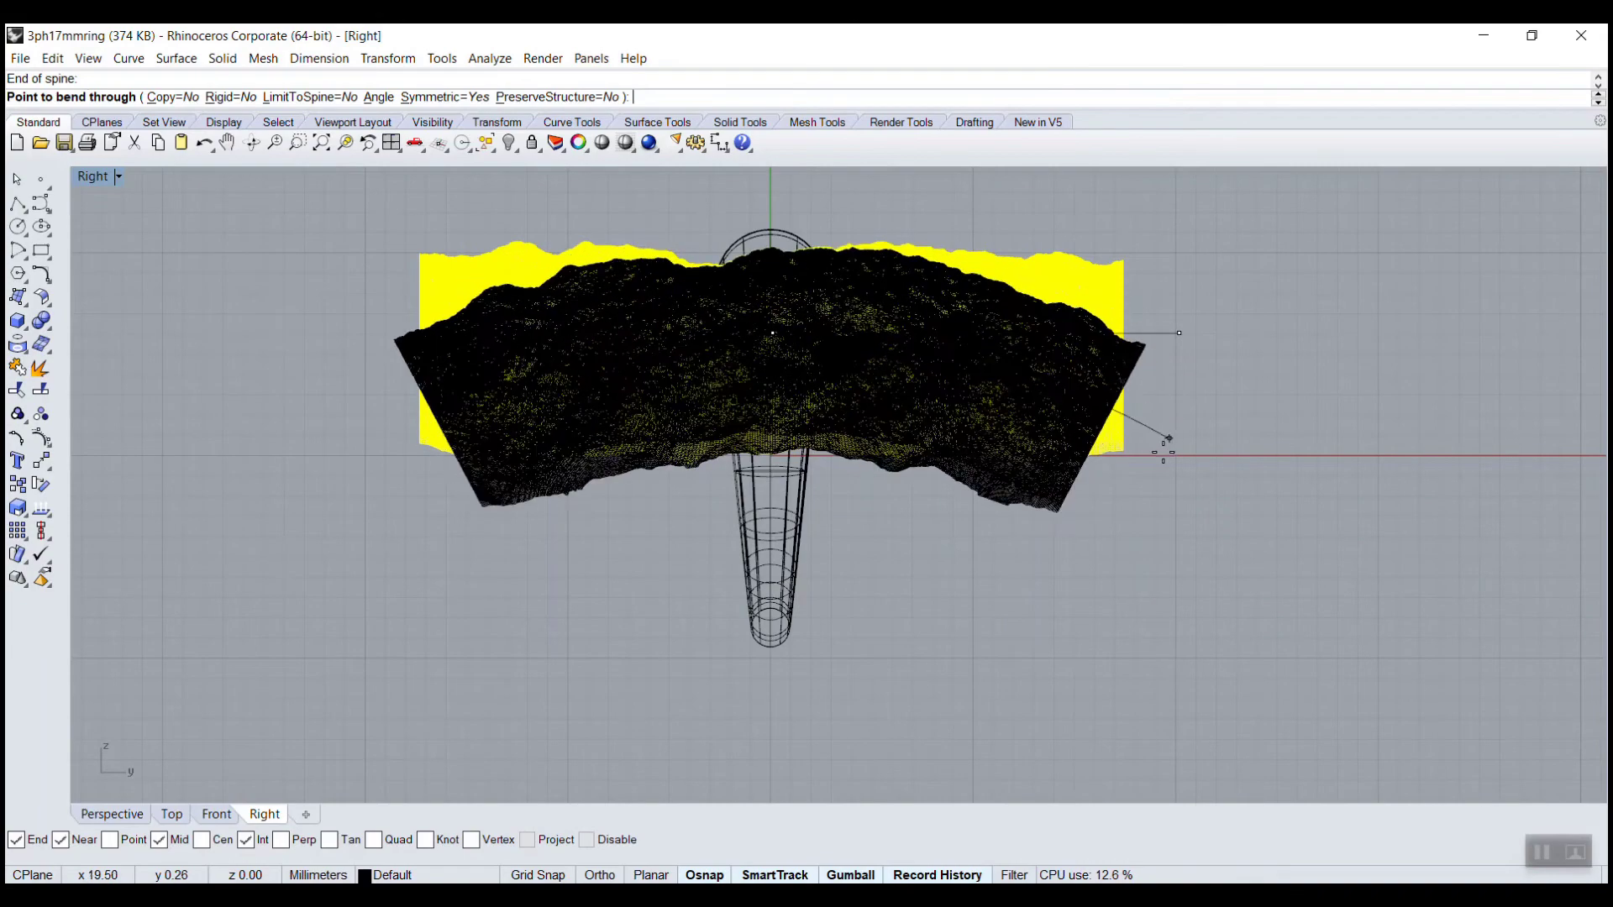
click(1153, 479)
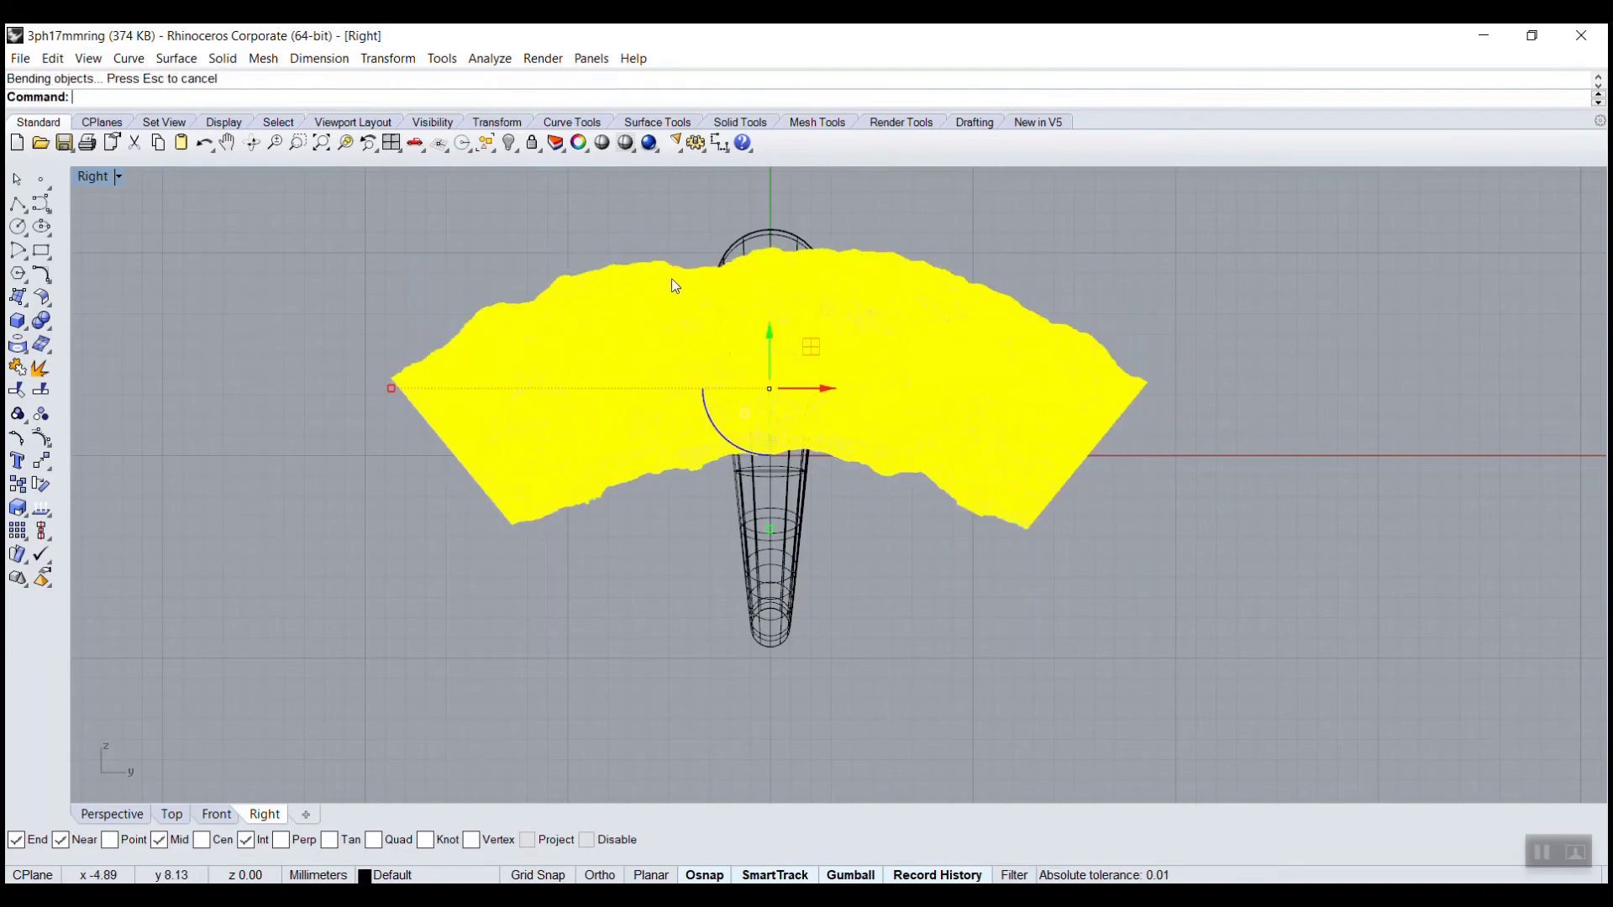
Restore the four-view layout, deselect the terrain and orbit Perspective to inspect the ring
double_click(93, 175)
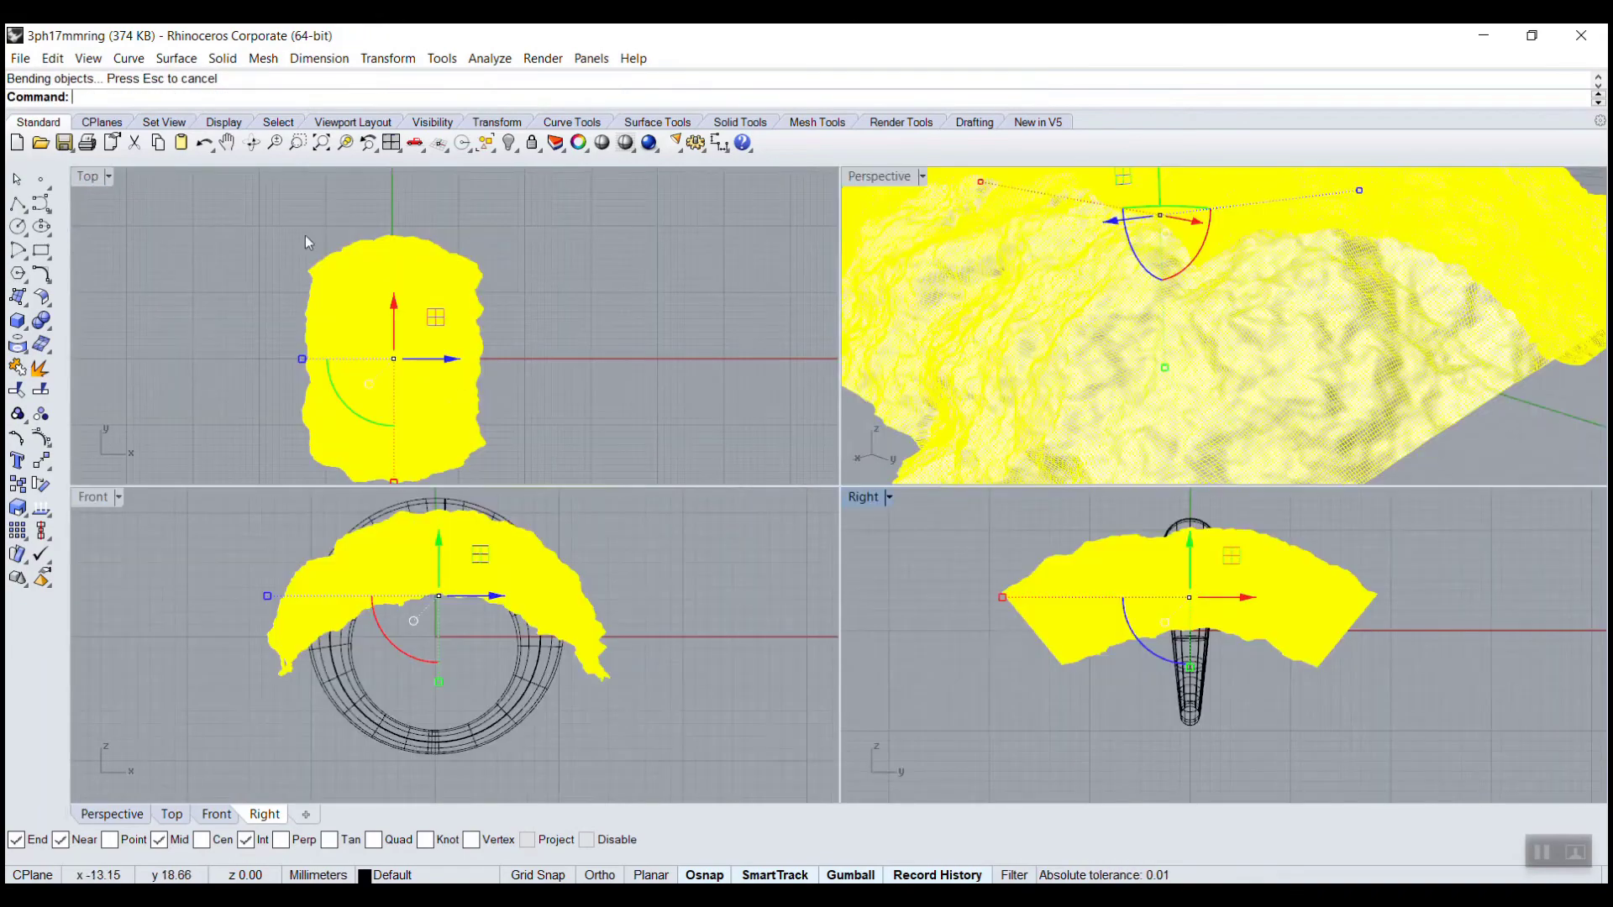
click(719, 416)
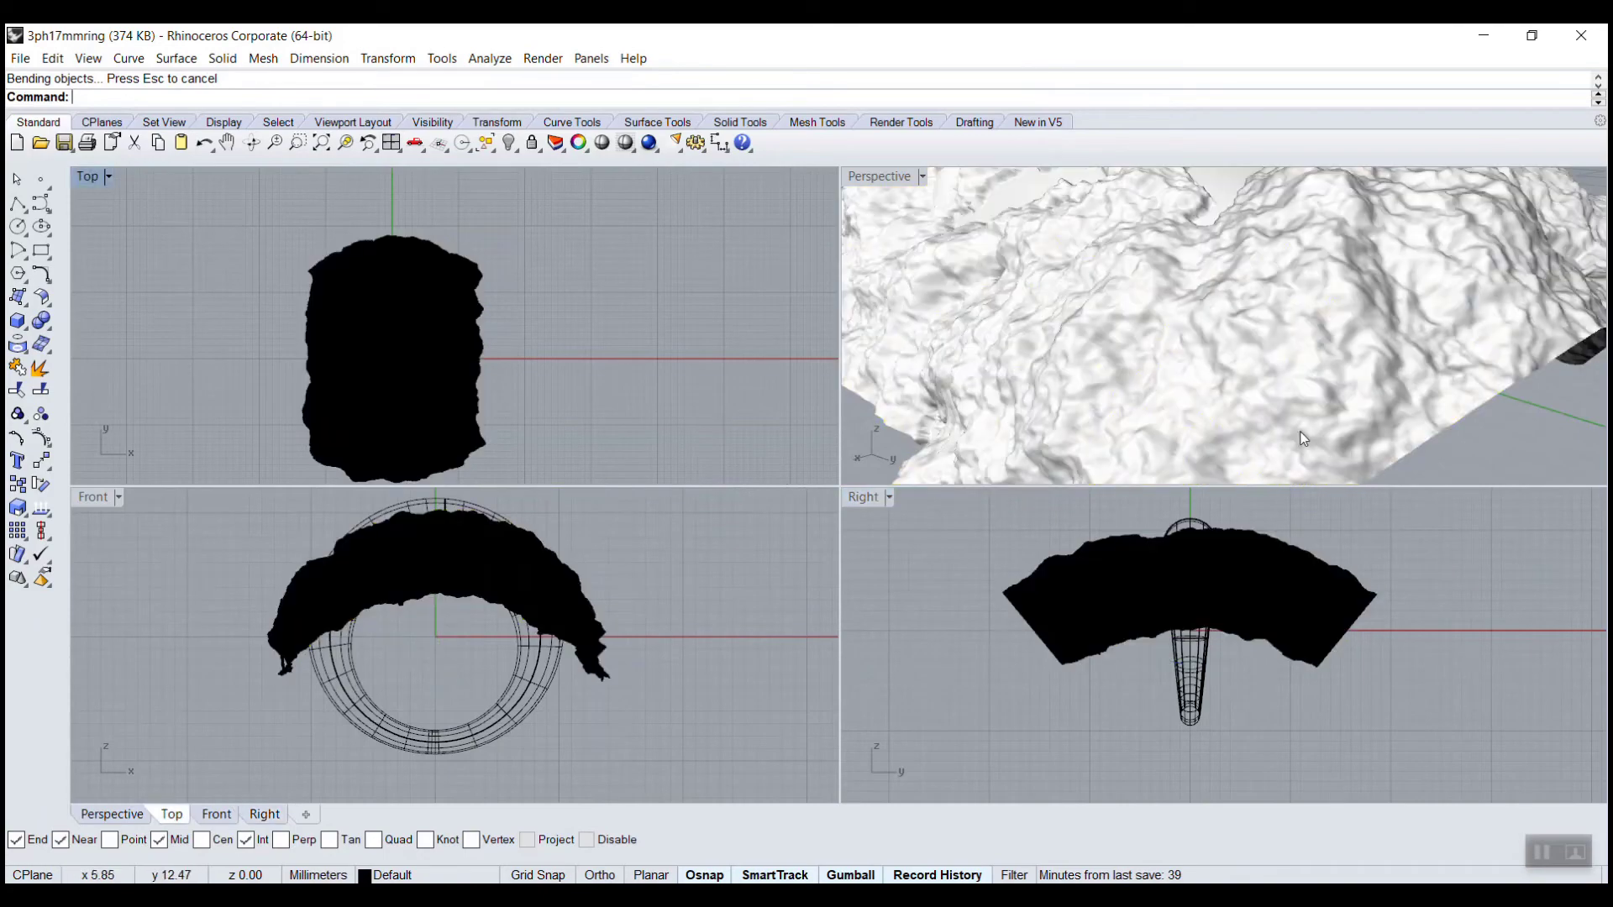
mouse_move(1304, 439)
right_down()
mouse_move(1374, 278)
mouse_move(1302, 299)
mouse_move(1273, 433)
right_up()
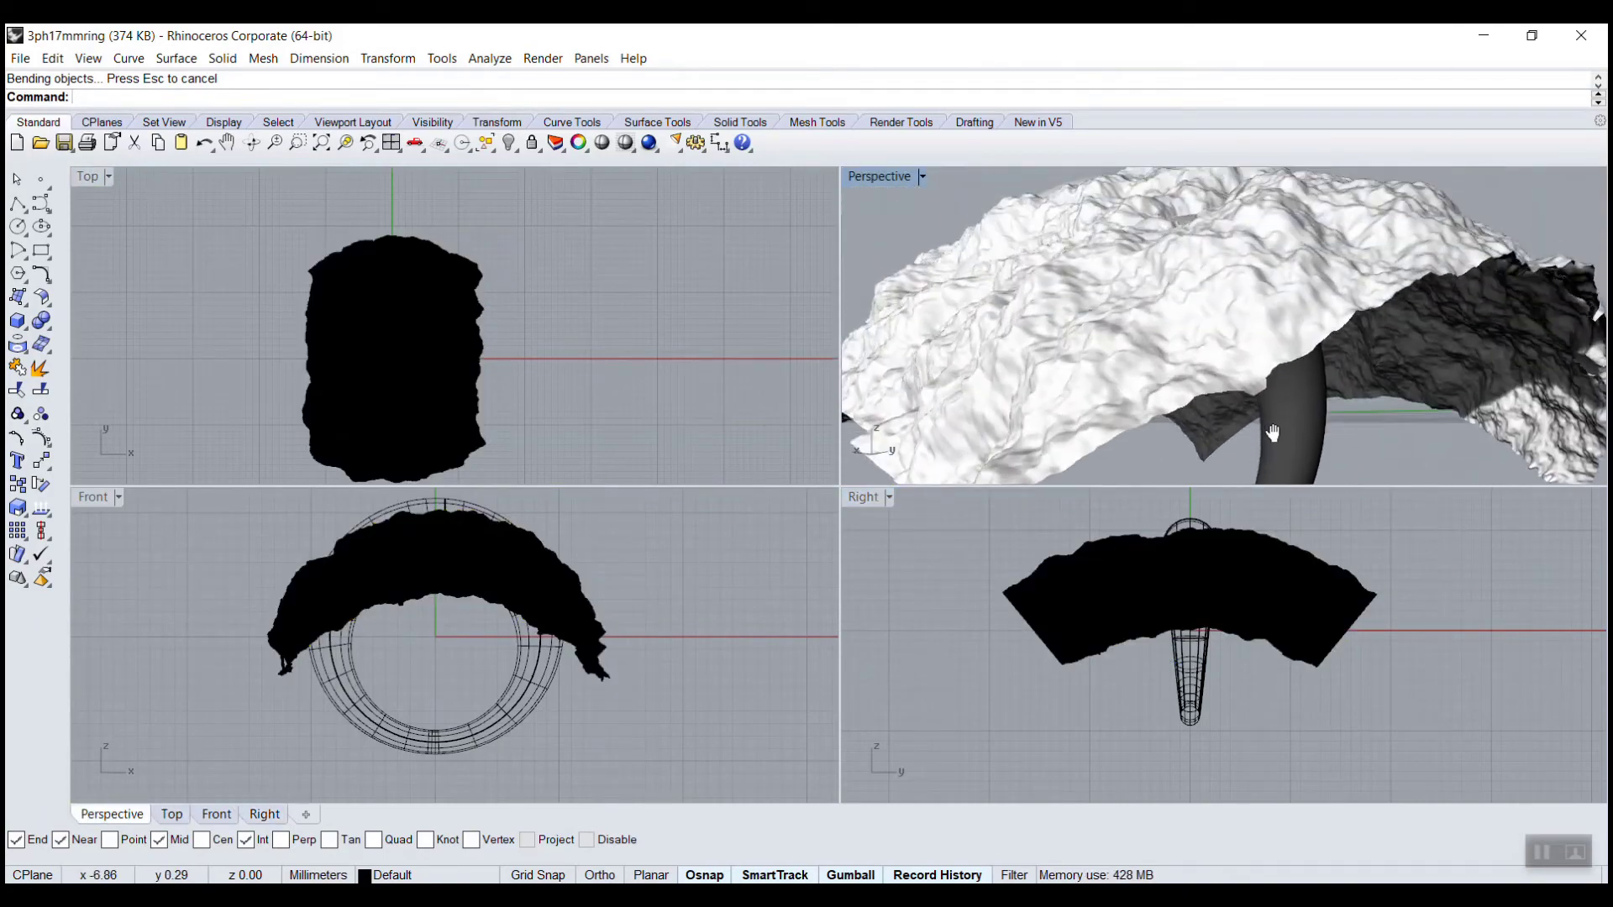
In the maximized Front view, nudge the terrain mesh's height to sit over the ring
click(459, 571)
double_click(98, 504)
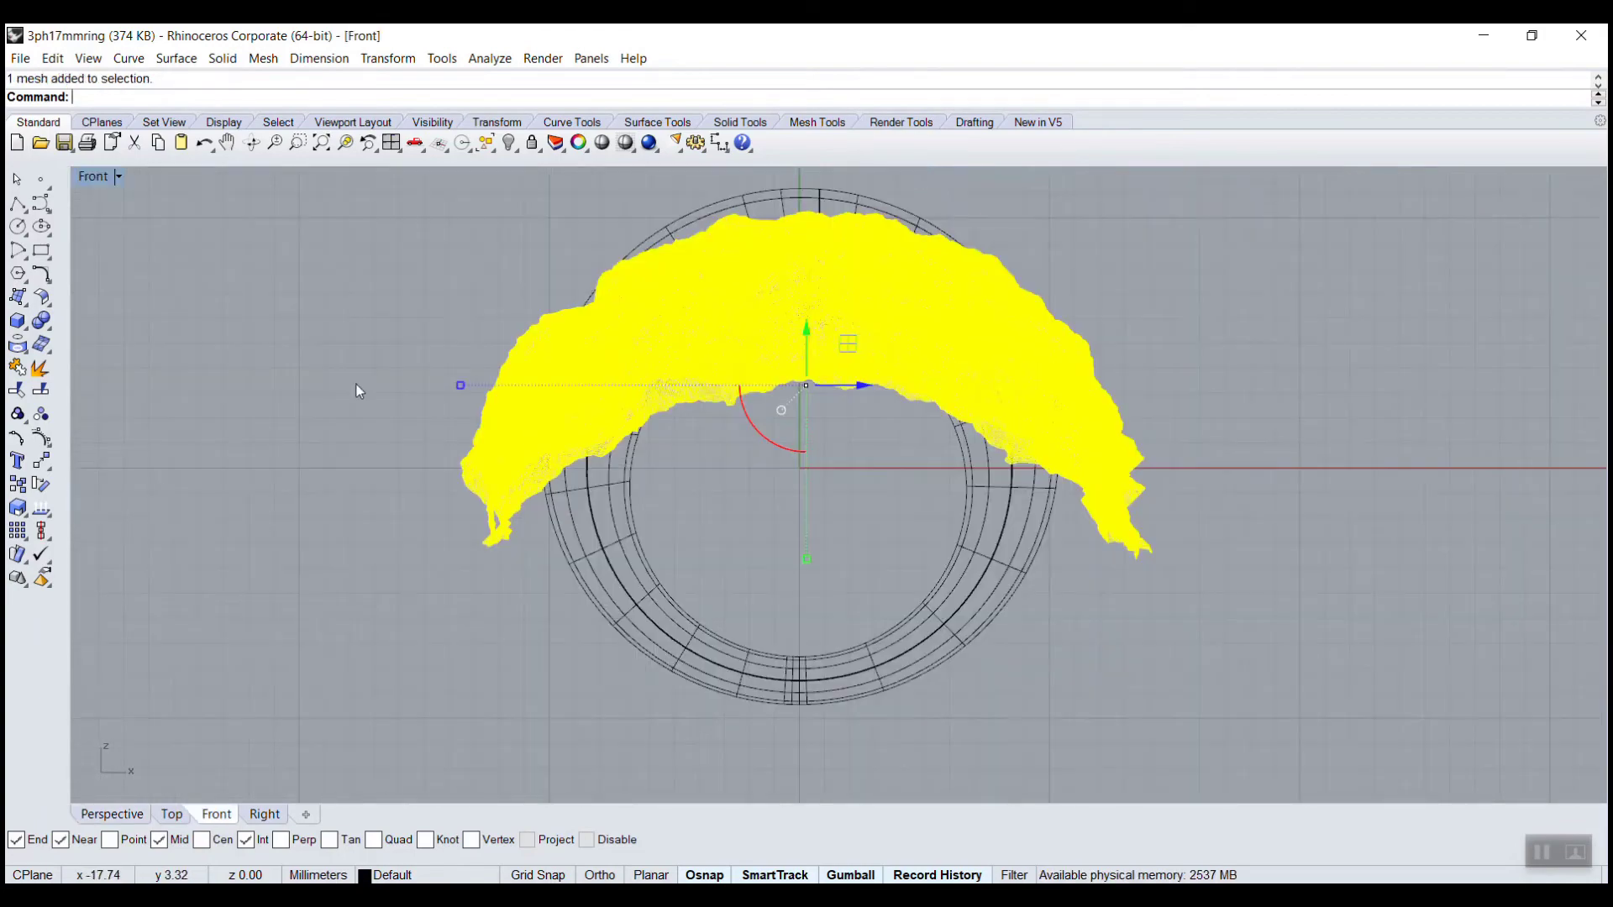
scroll(612, 321, up, 3)
right_drag(851, 334, 582, 548)
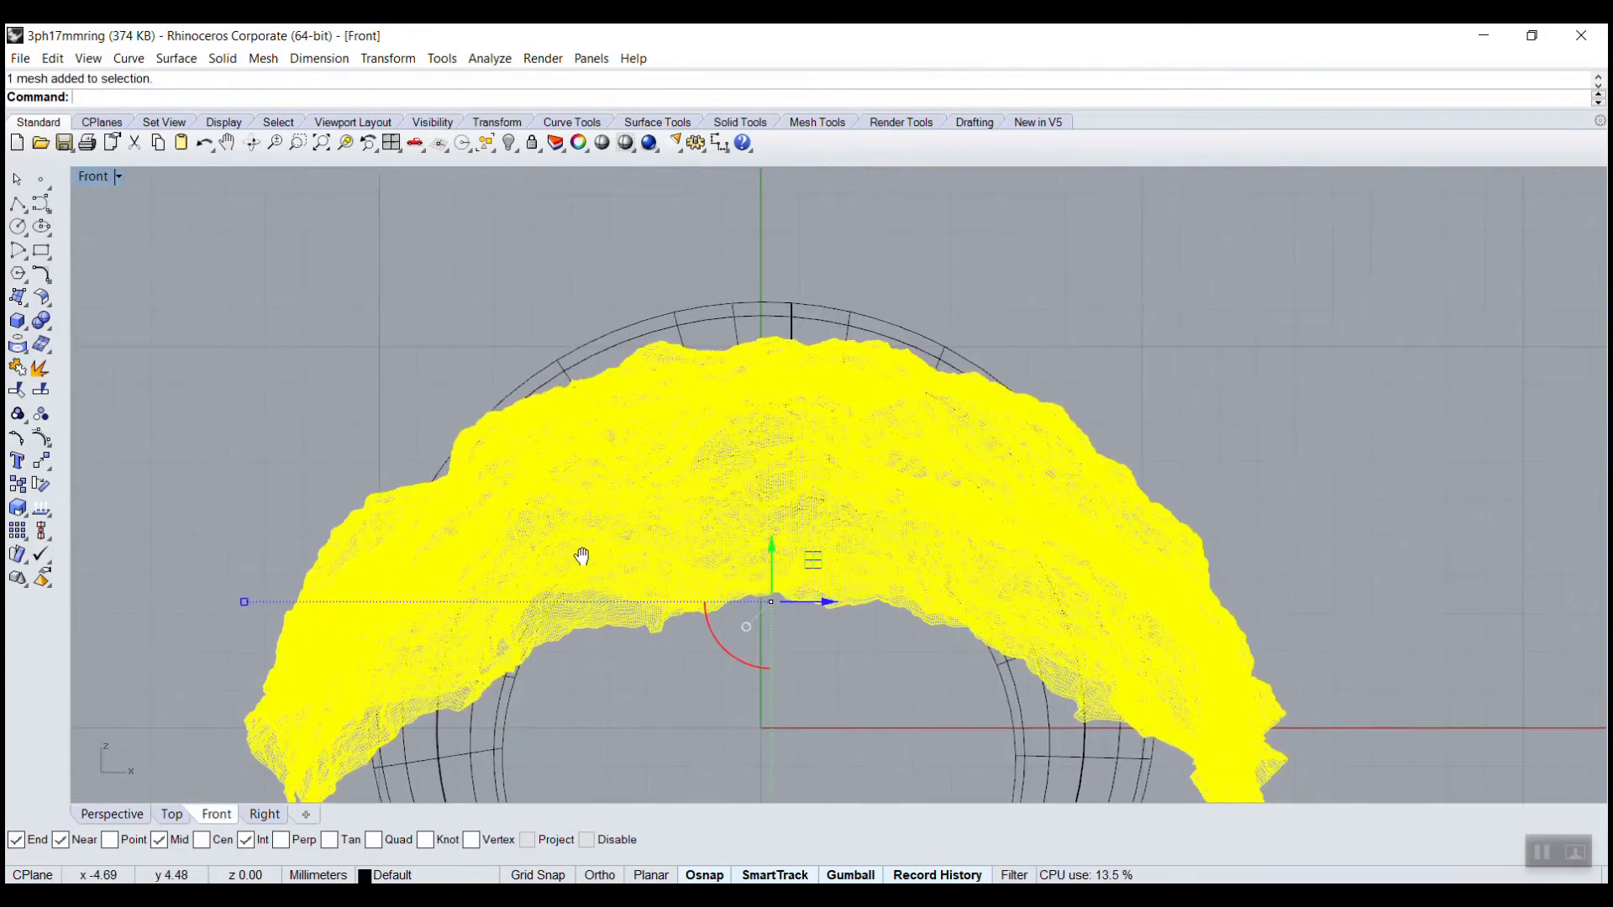
drag(770, 544, 771, 596)
click(369, 371)
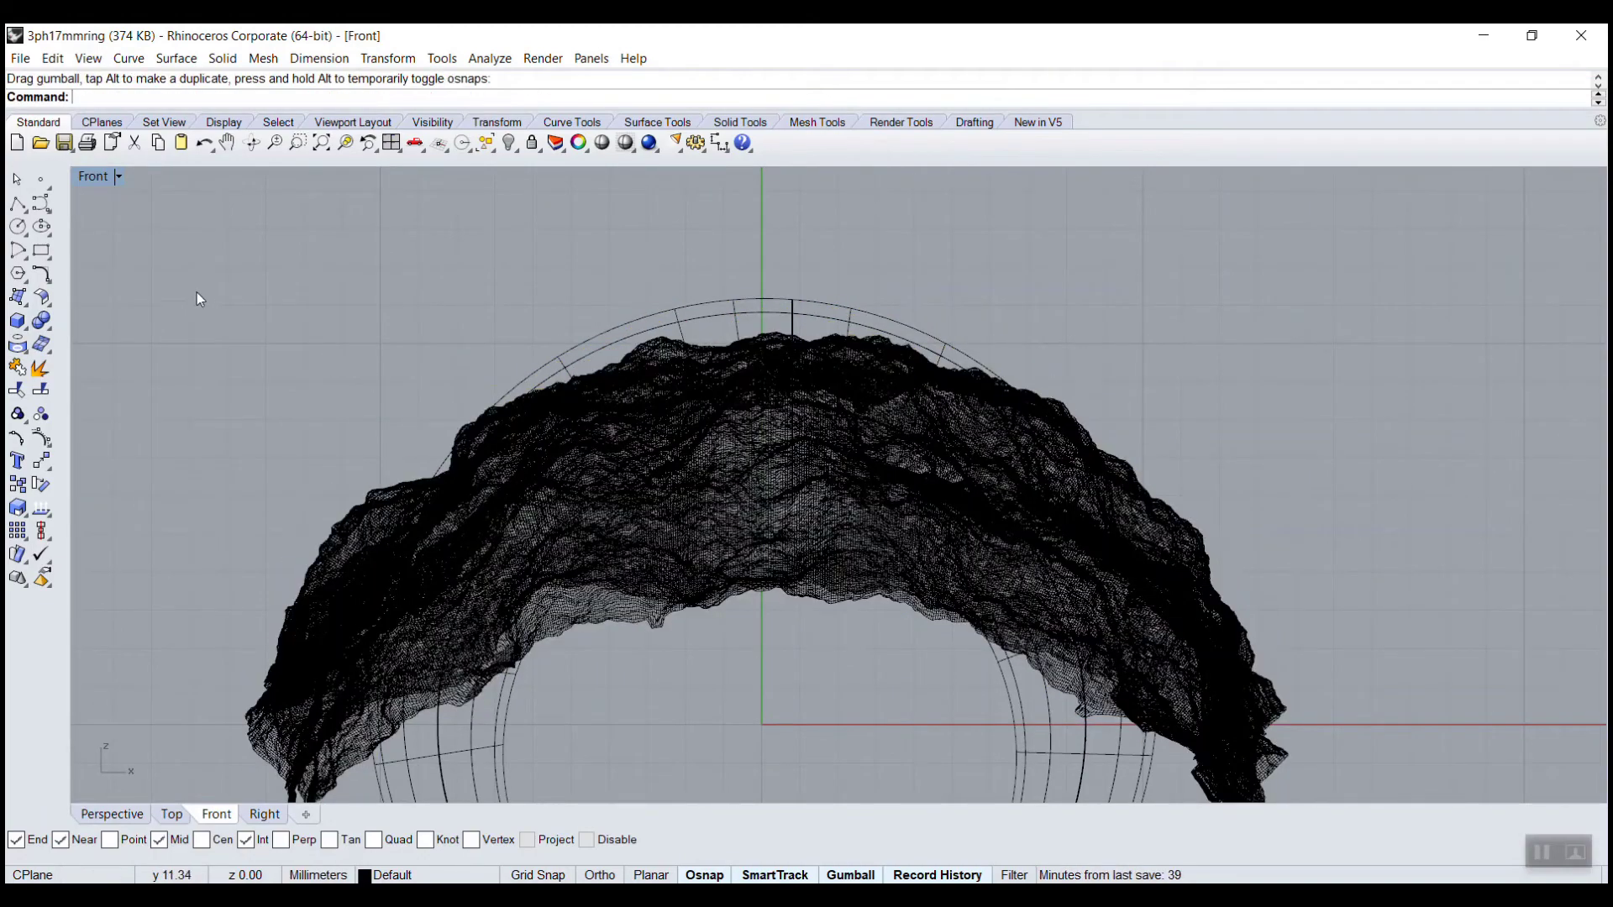
Maximize the Perspective view and orbit to look at the ring from below
double_click(103, 175)
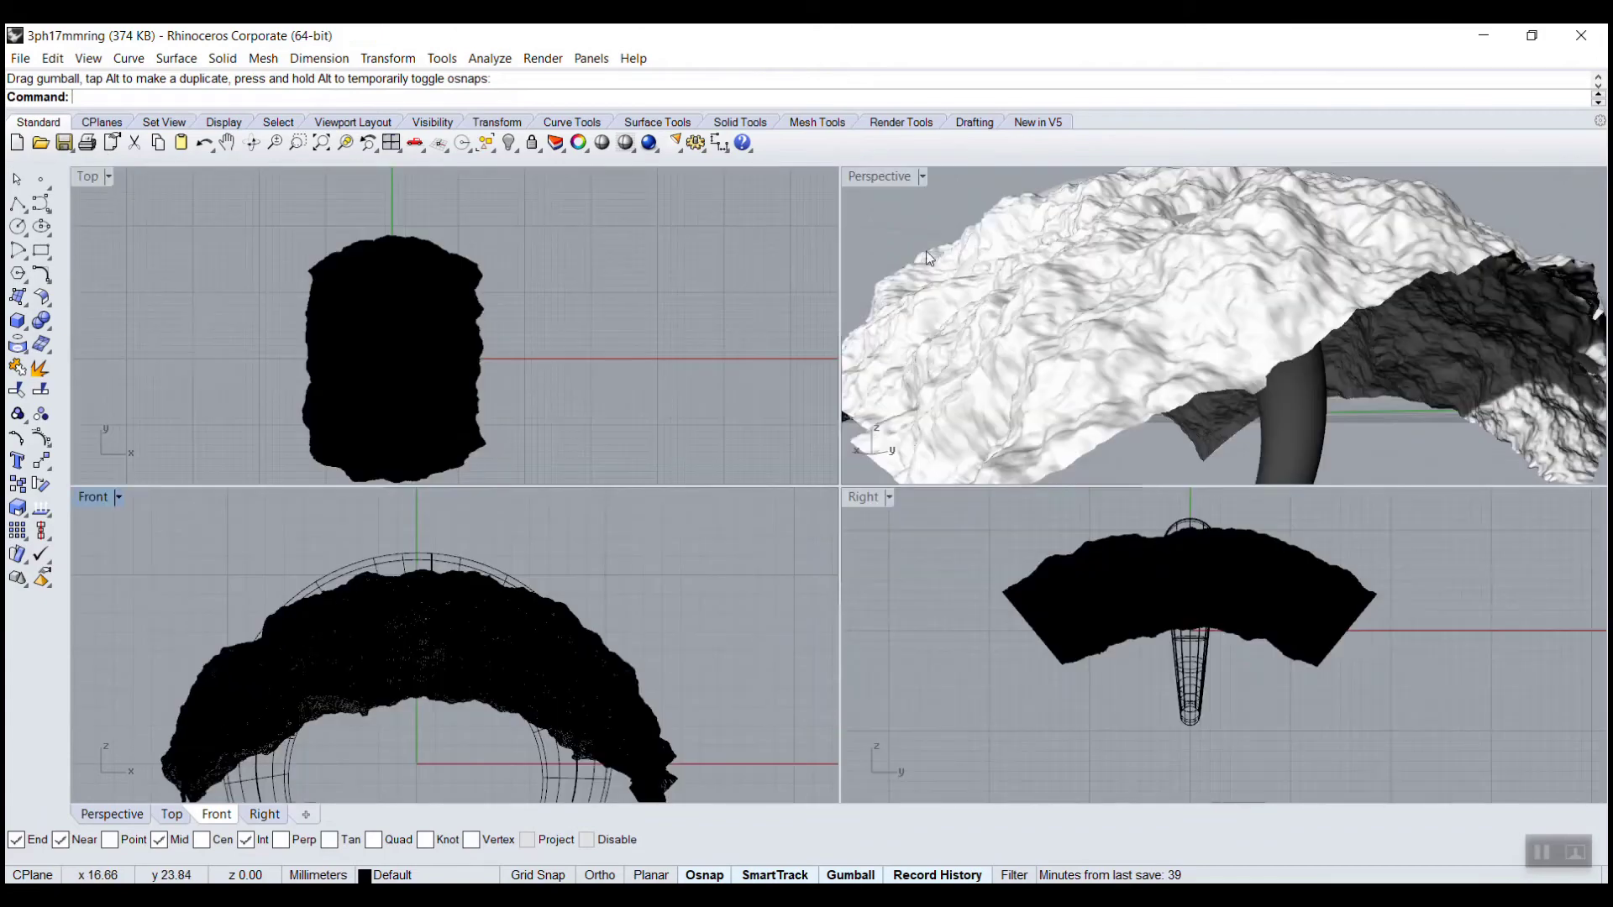
double_click(886, 177)
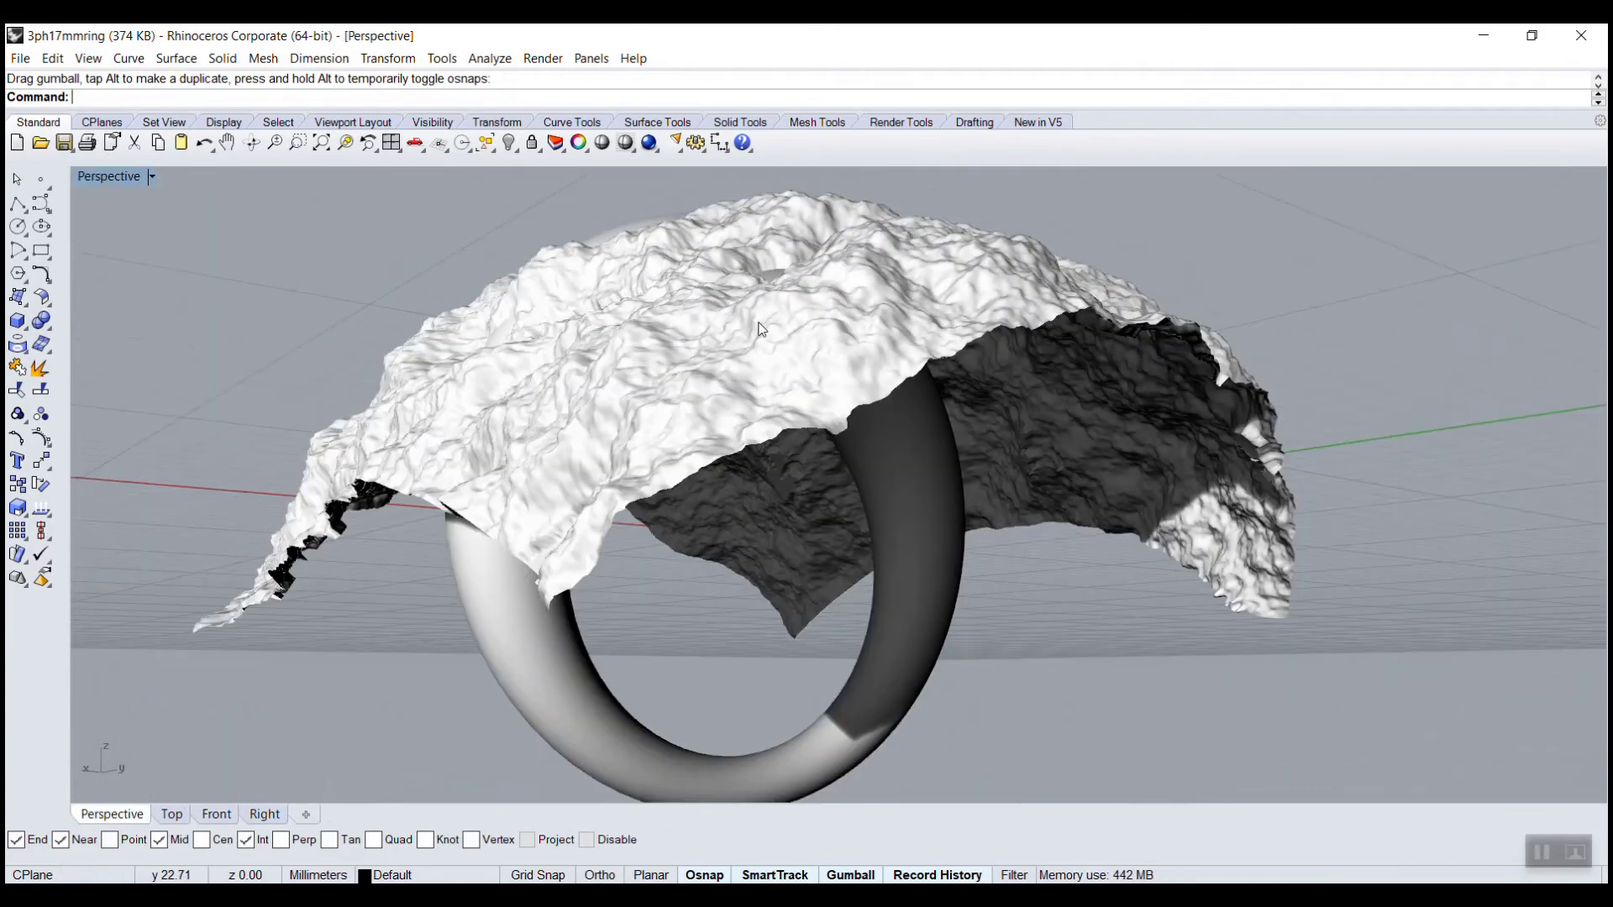
right_drag(761, 327, 1027, 359)
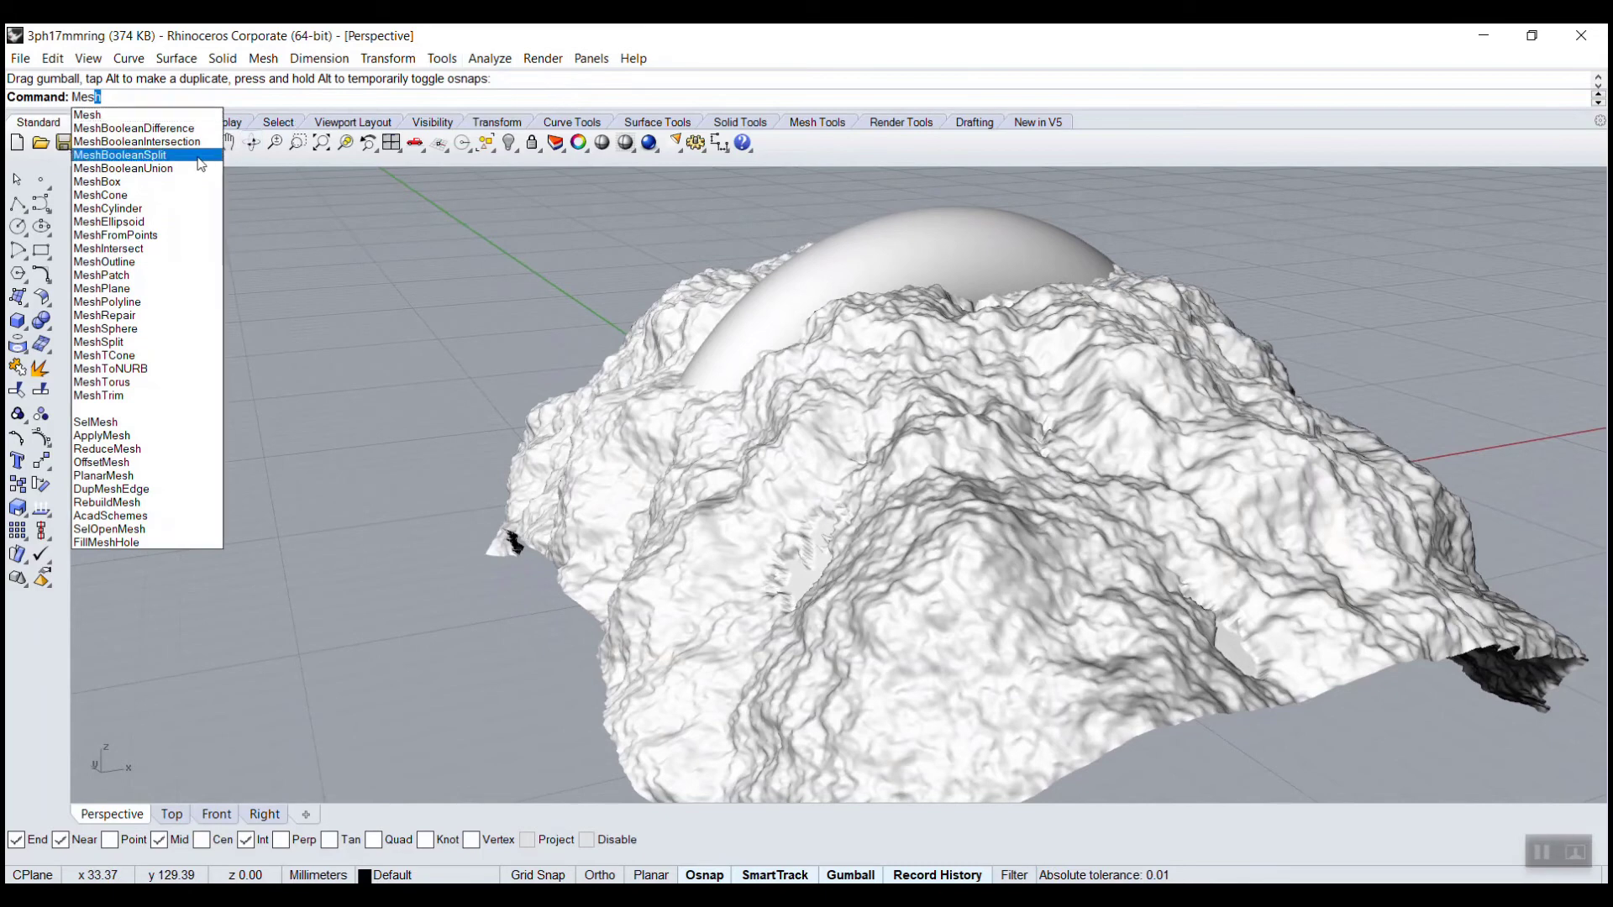
Split the ring mesh using the terrain as the cutter with MeshBooleanSplit
click(198, 163)
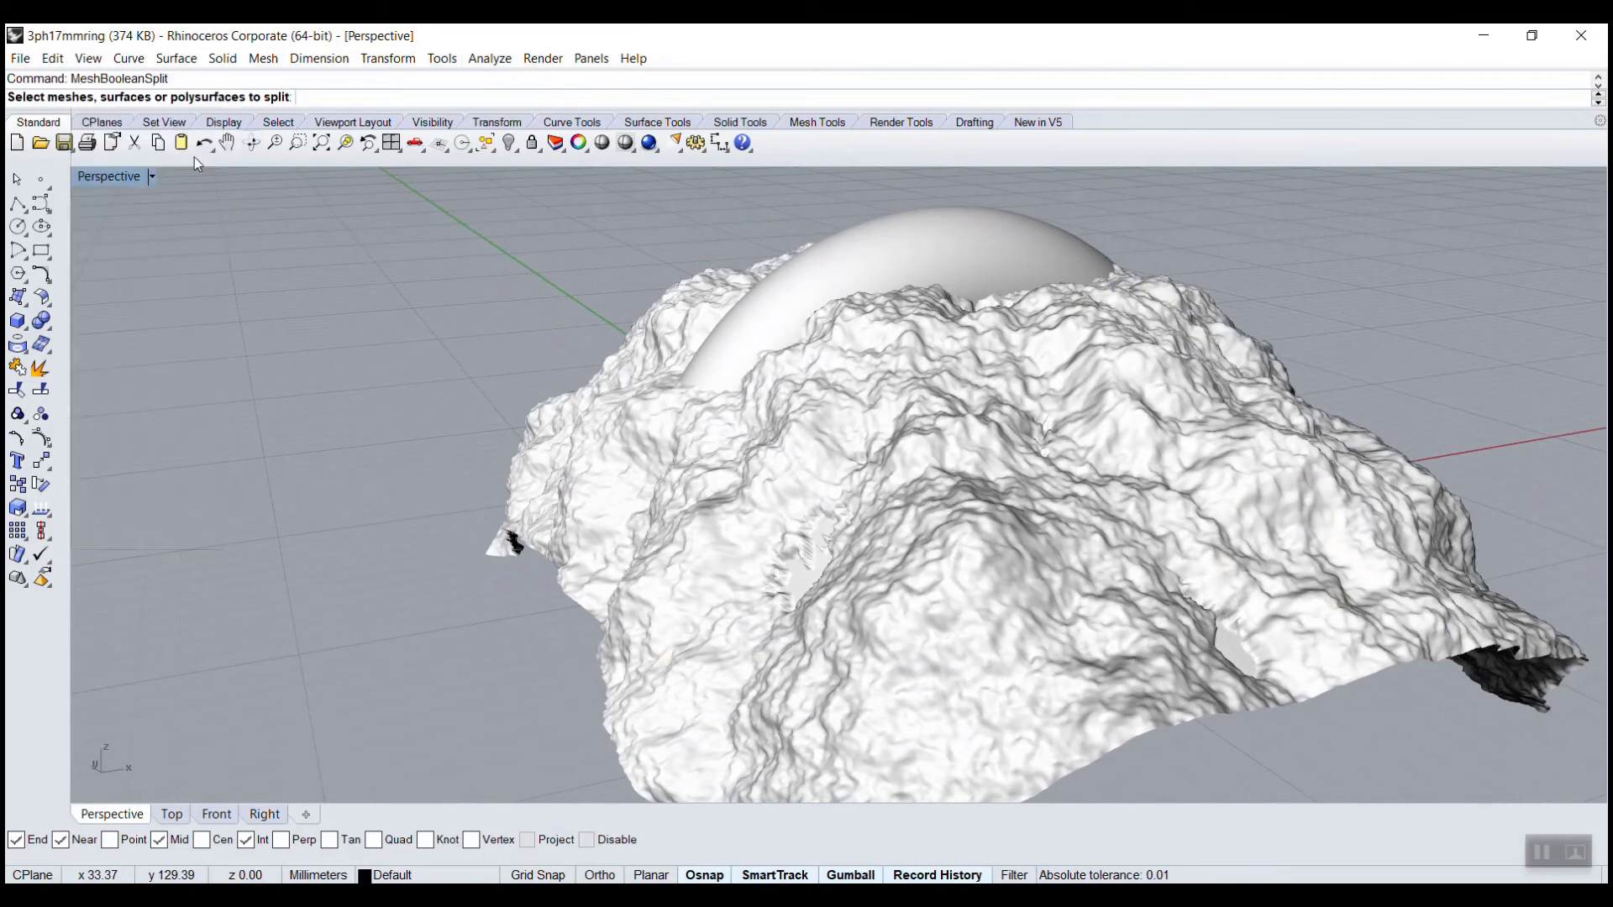
click(954, 245)
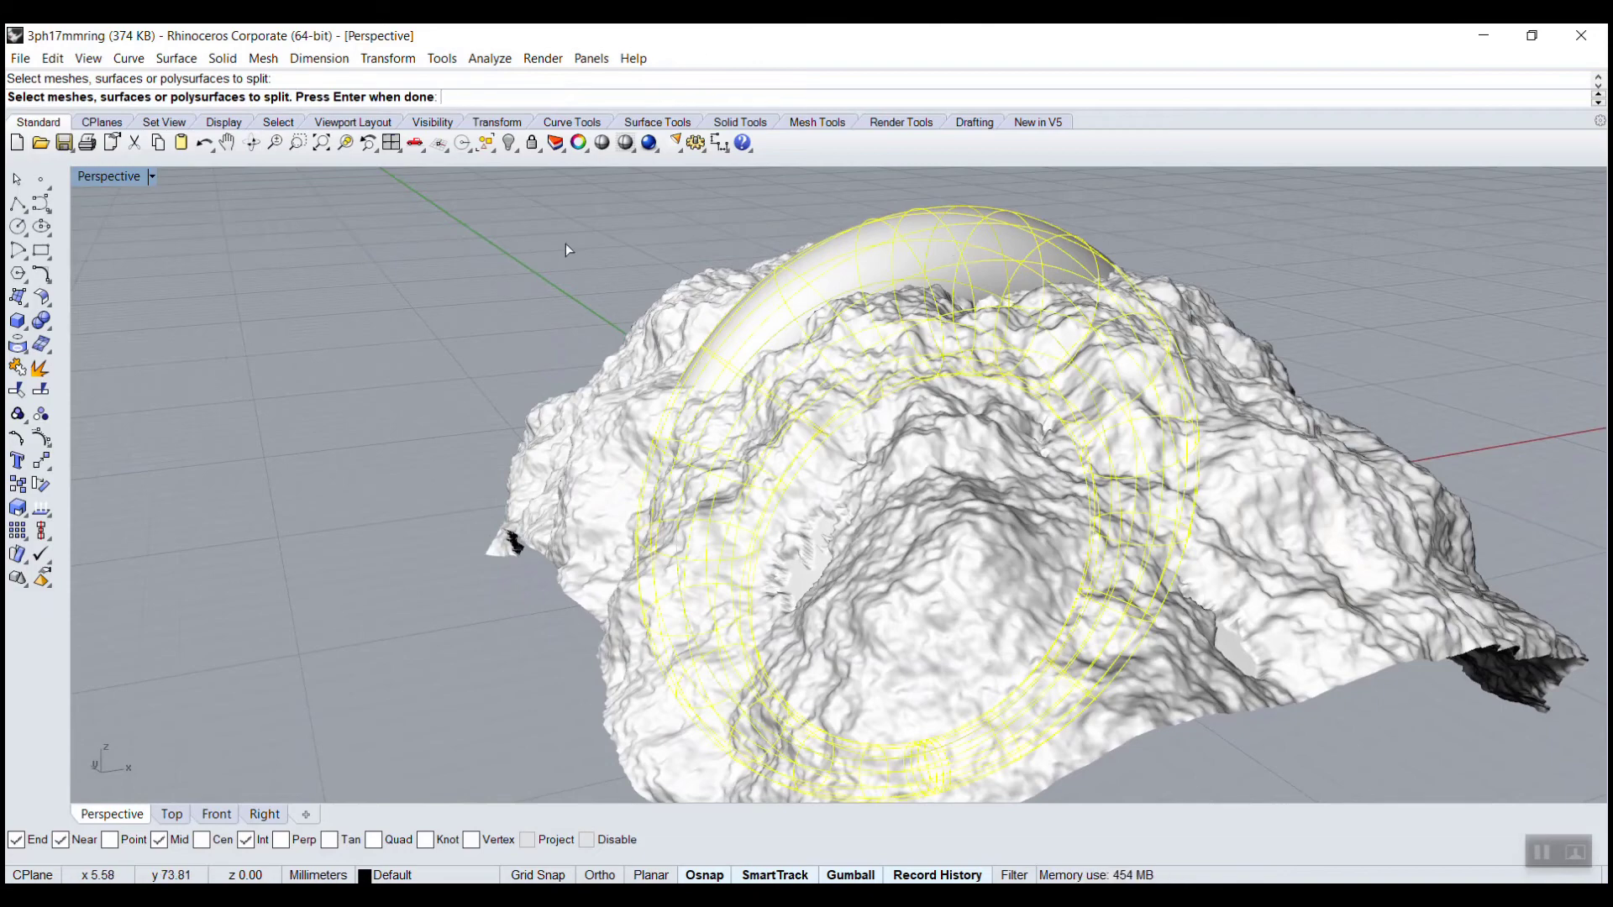
key(Return)
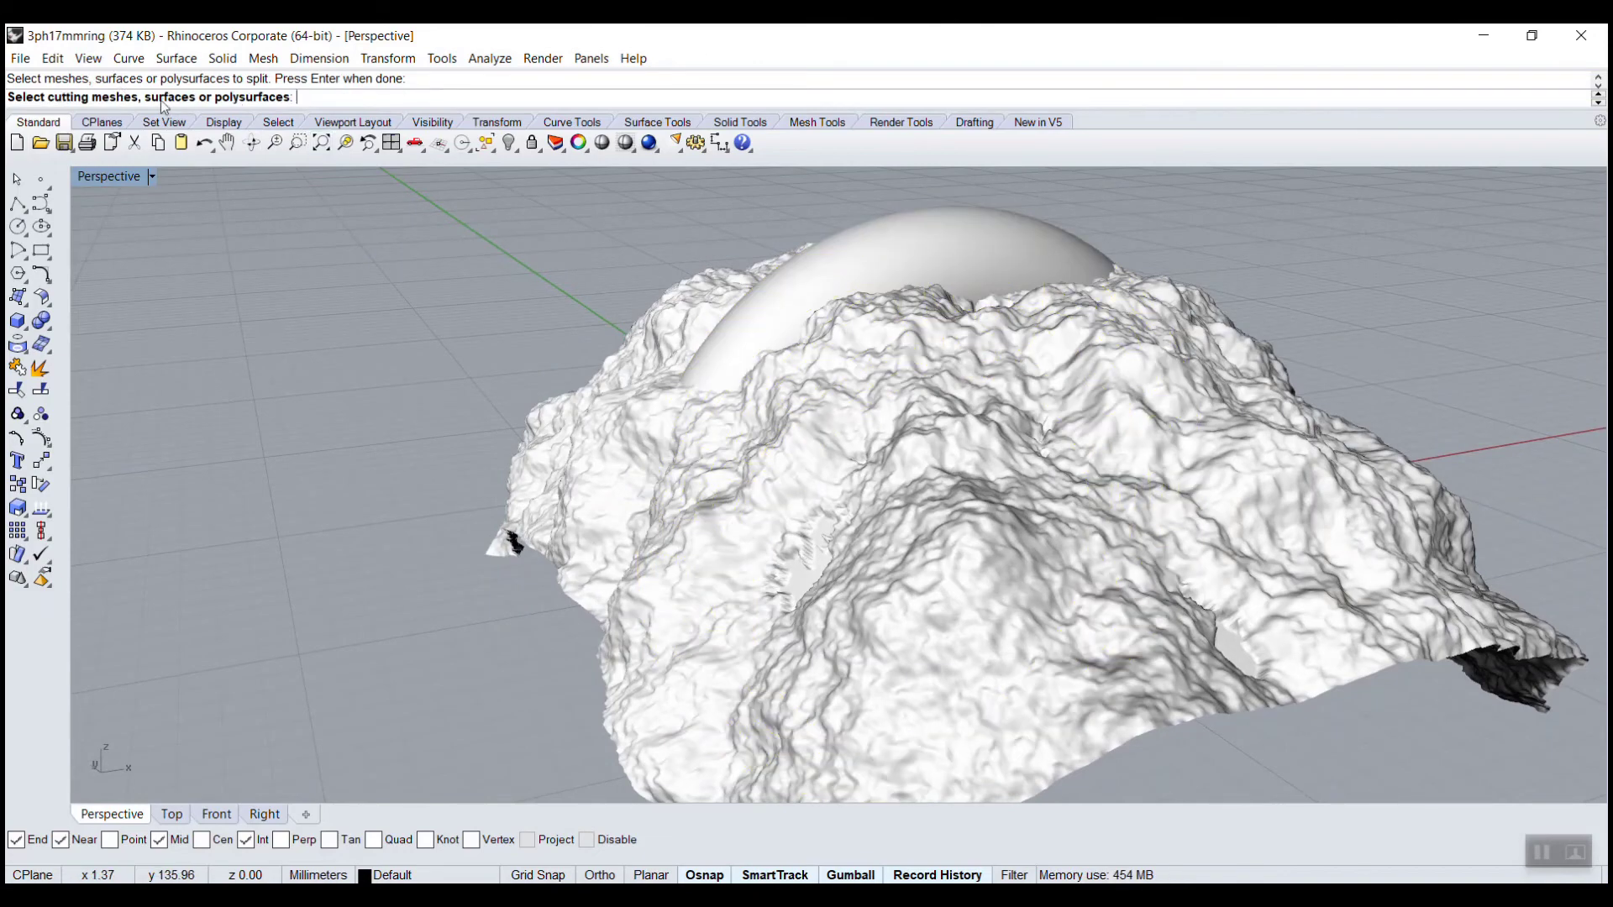
click(655, 363)
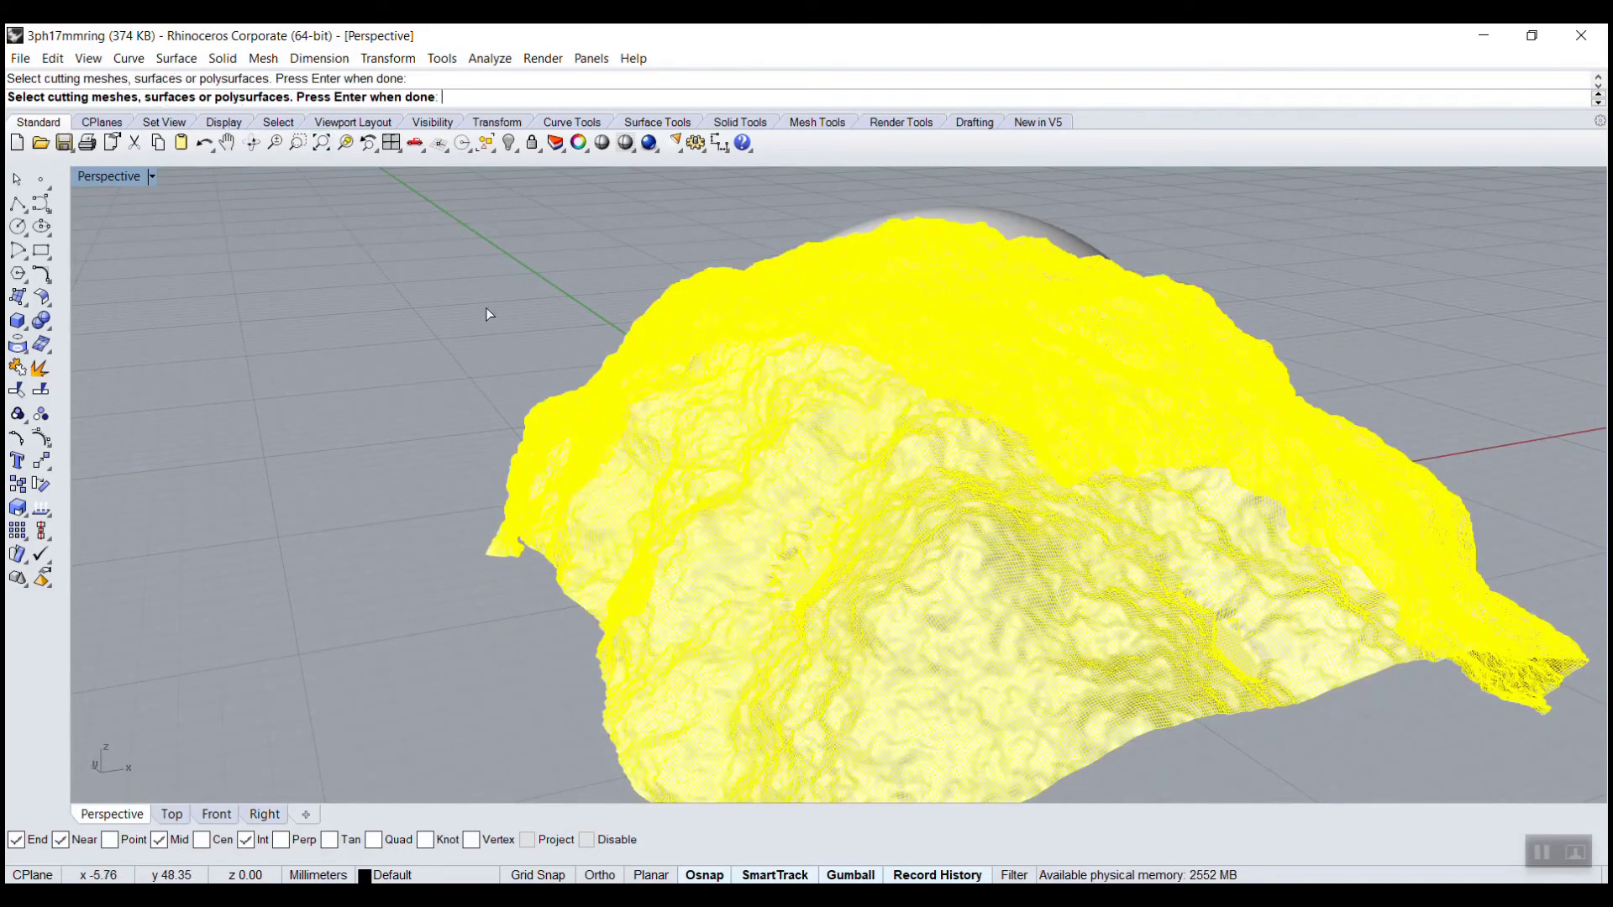
key(Return)
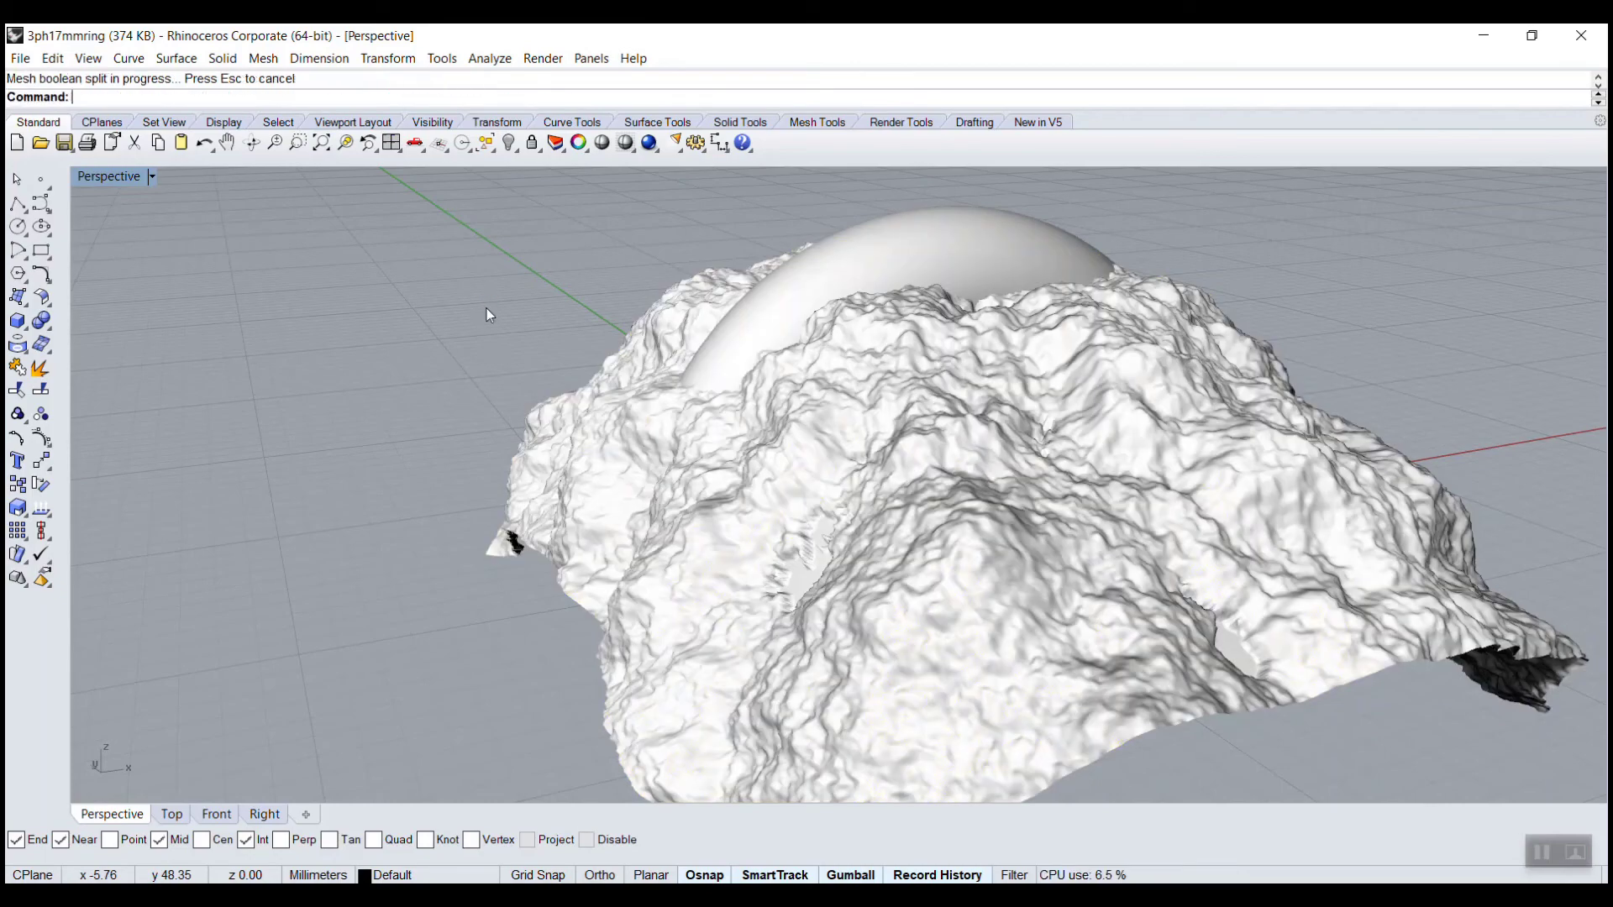
Delete the outer terrain piece and the ring's smooth dome piece, exposing the rocky crest
click(641, 422)
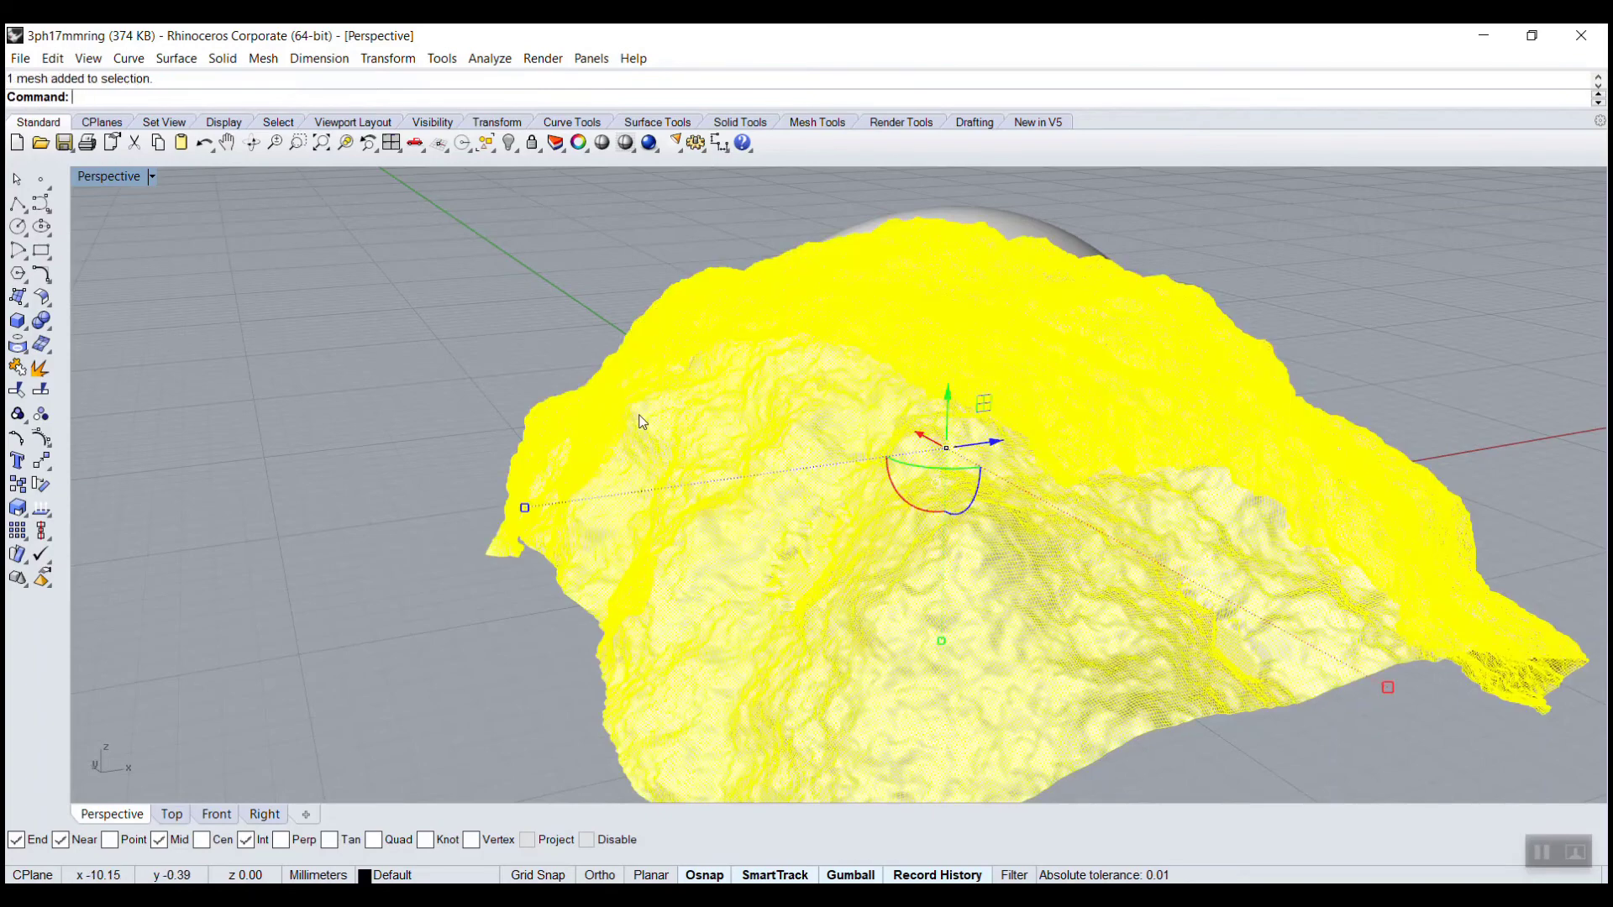
key(Delete)
click(803, 324)
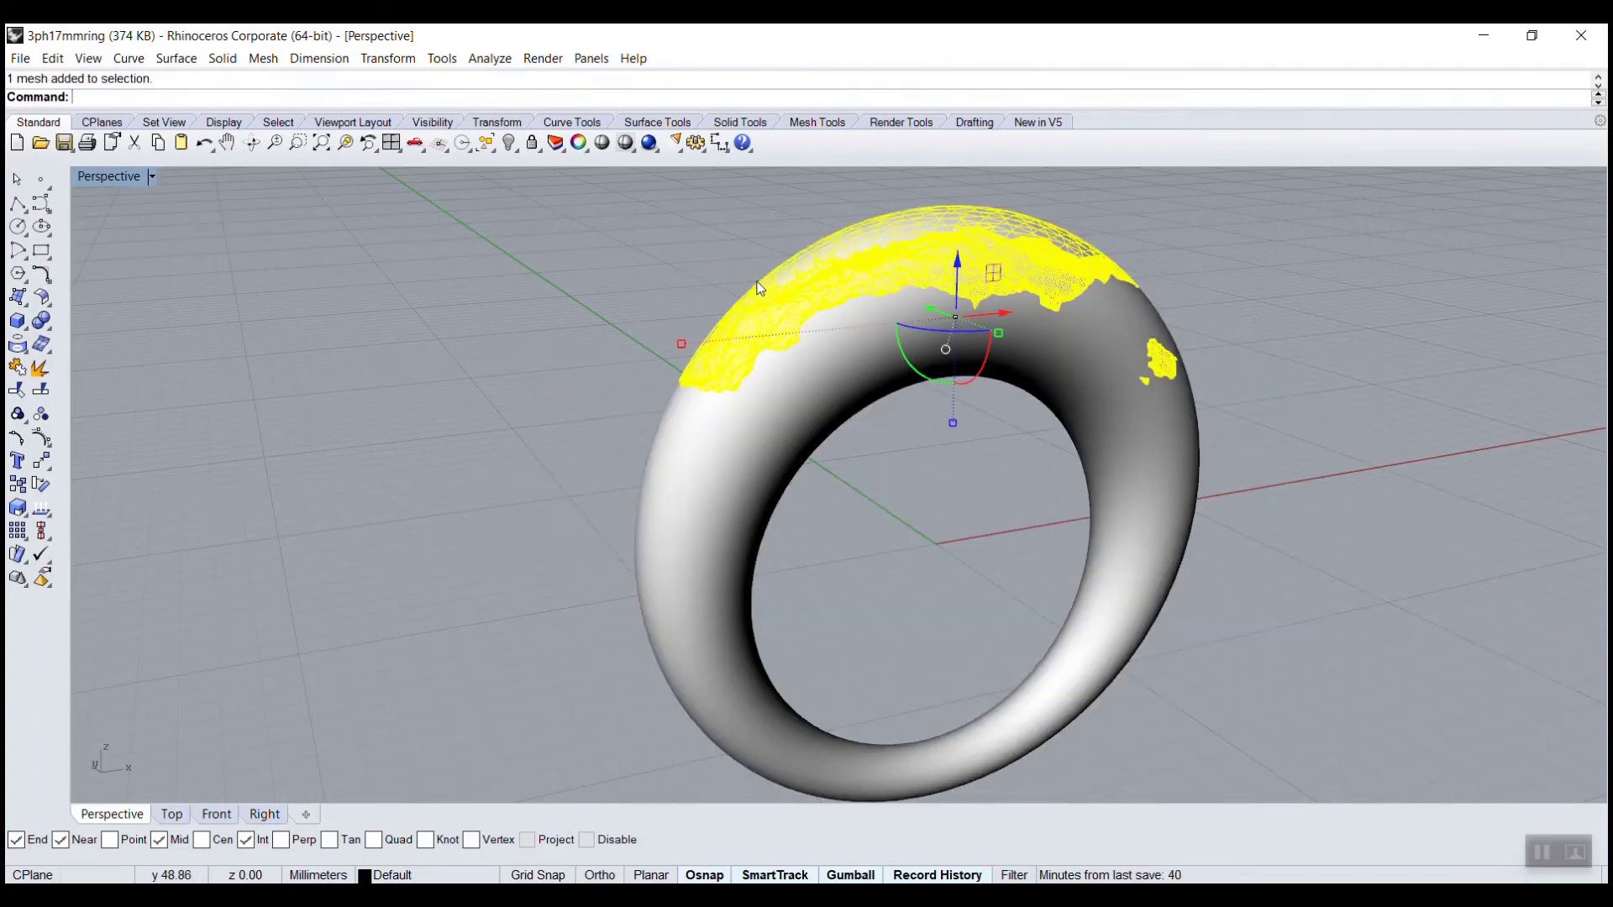
right_drag(648, 318, 977, 304)
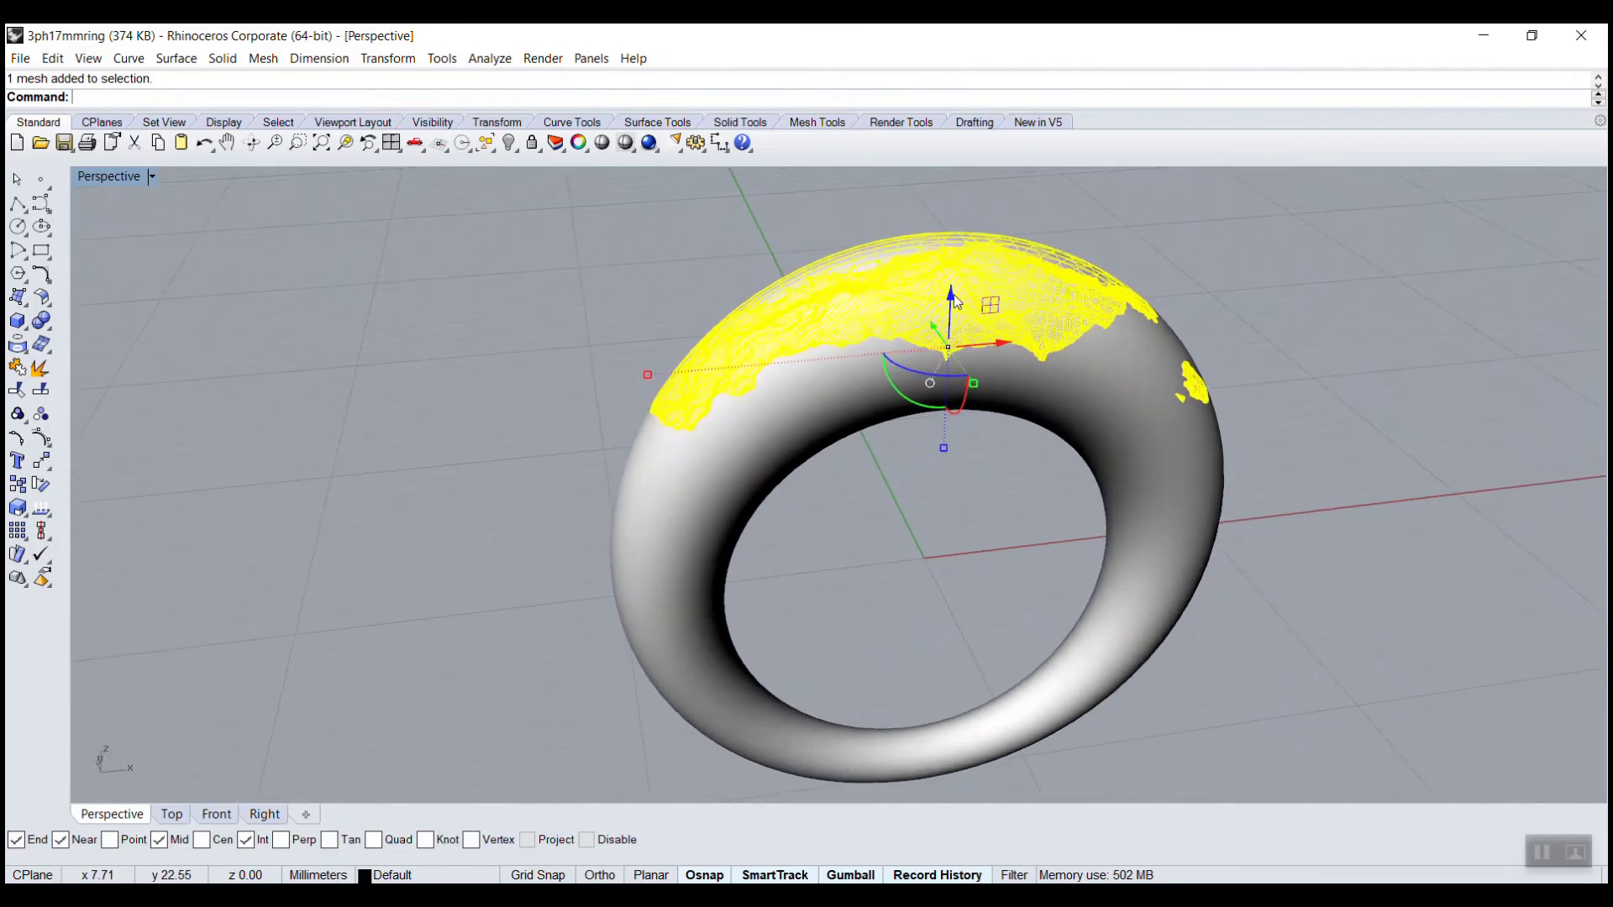
drag(954, 294, 954, 210)
click(510, 253)
right_drag(510, 253, 672, 327)
click(813, 219)
key(Delete)
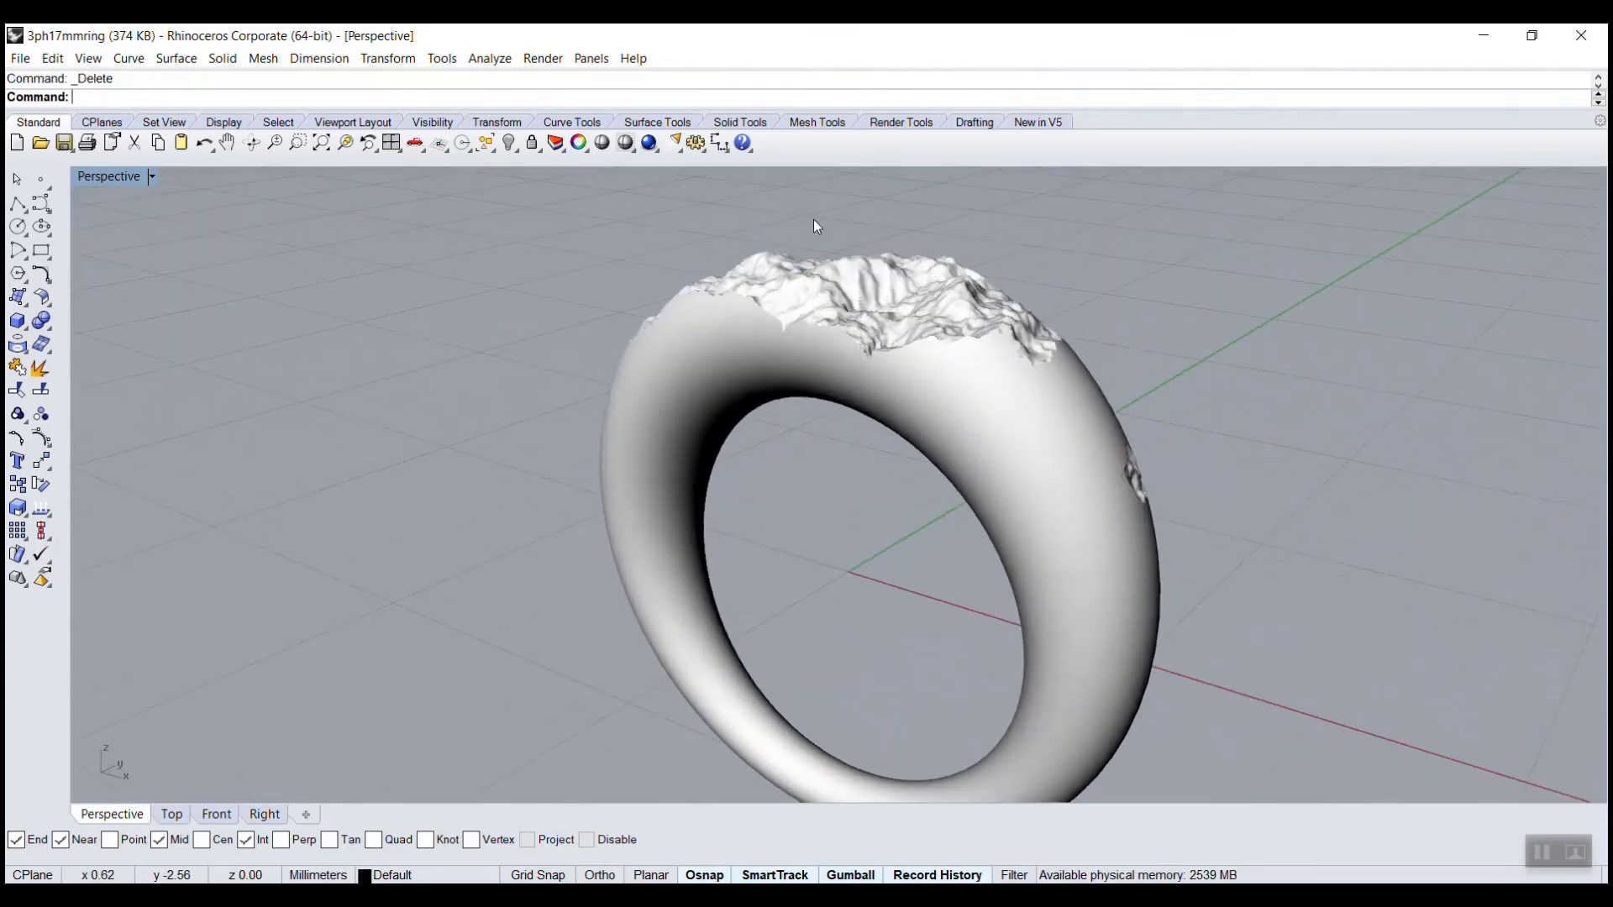
right_drag(813, 220, 610, 395)
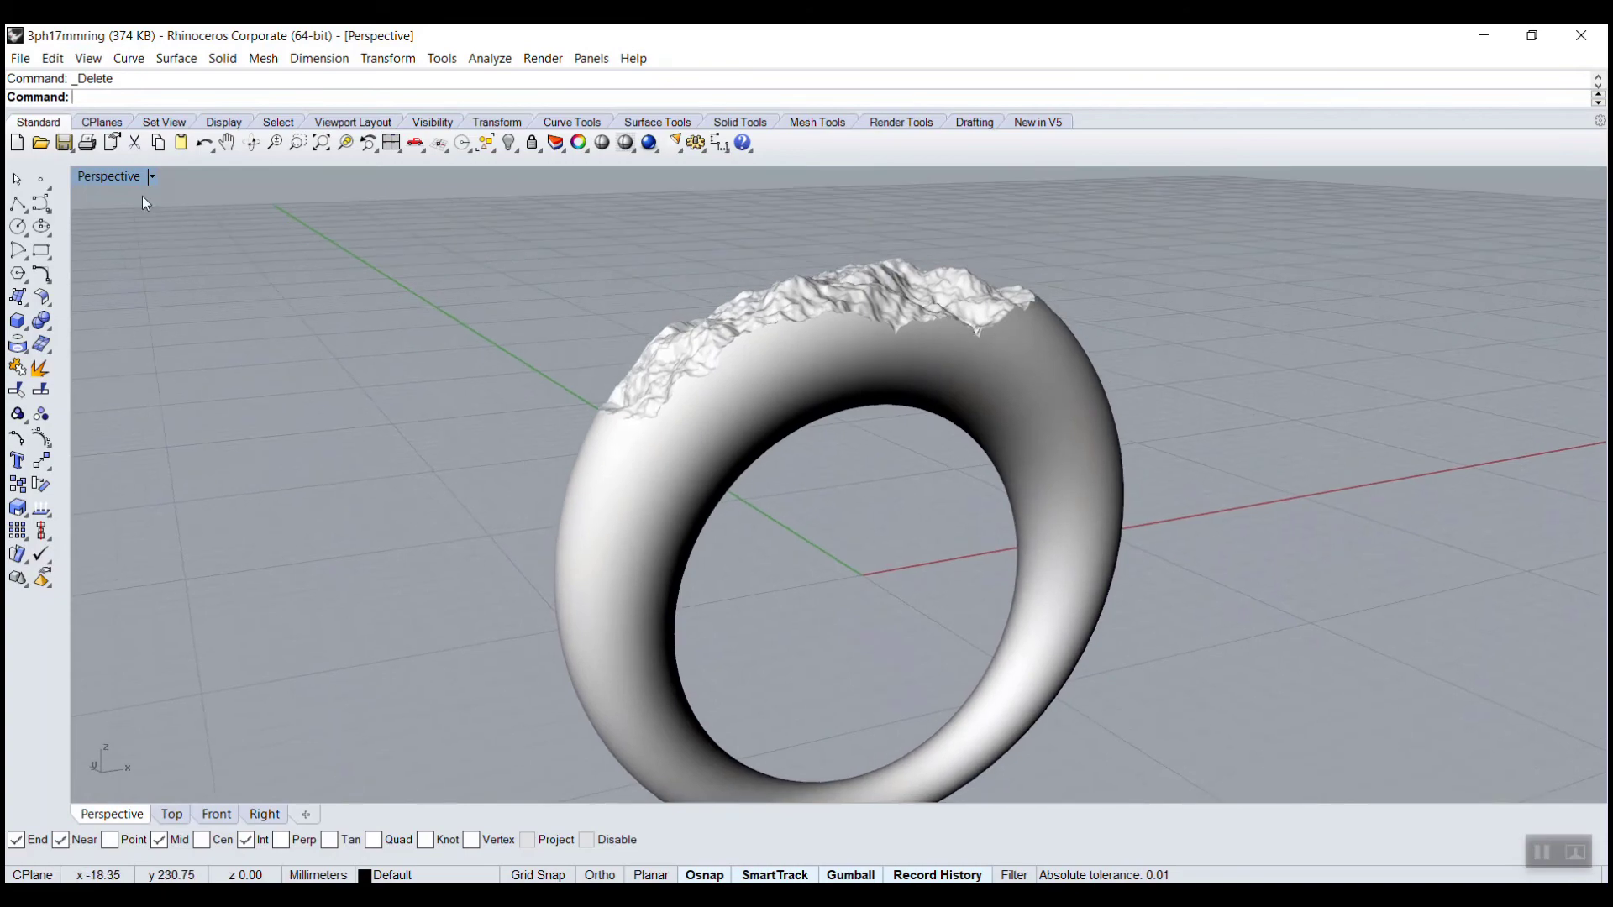
Maximize the Front view and pan to frame the ring
double_click(129, 178)
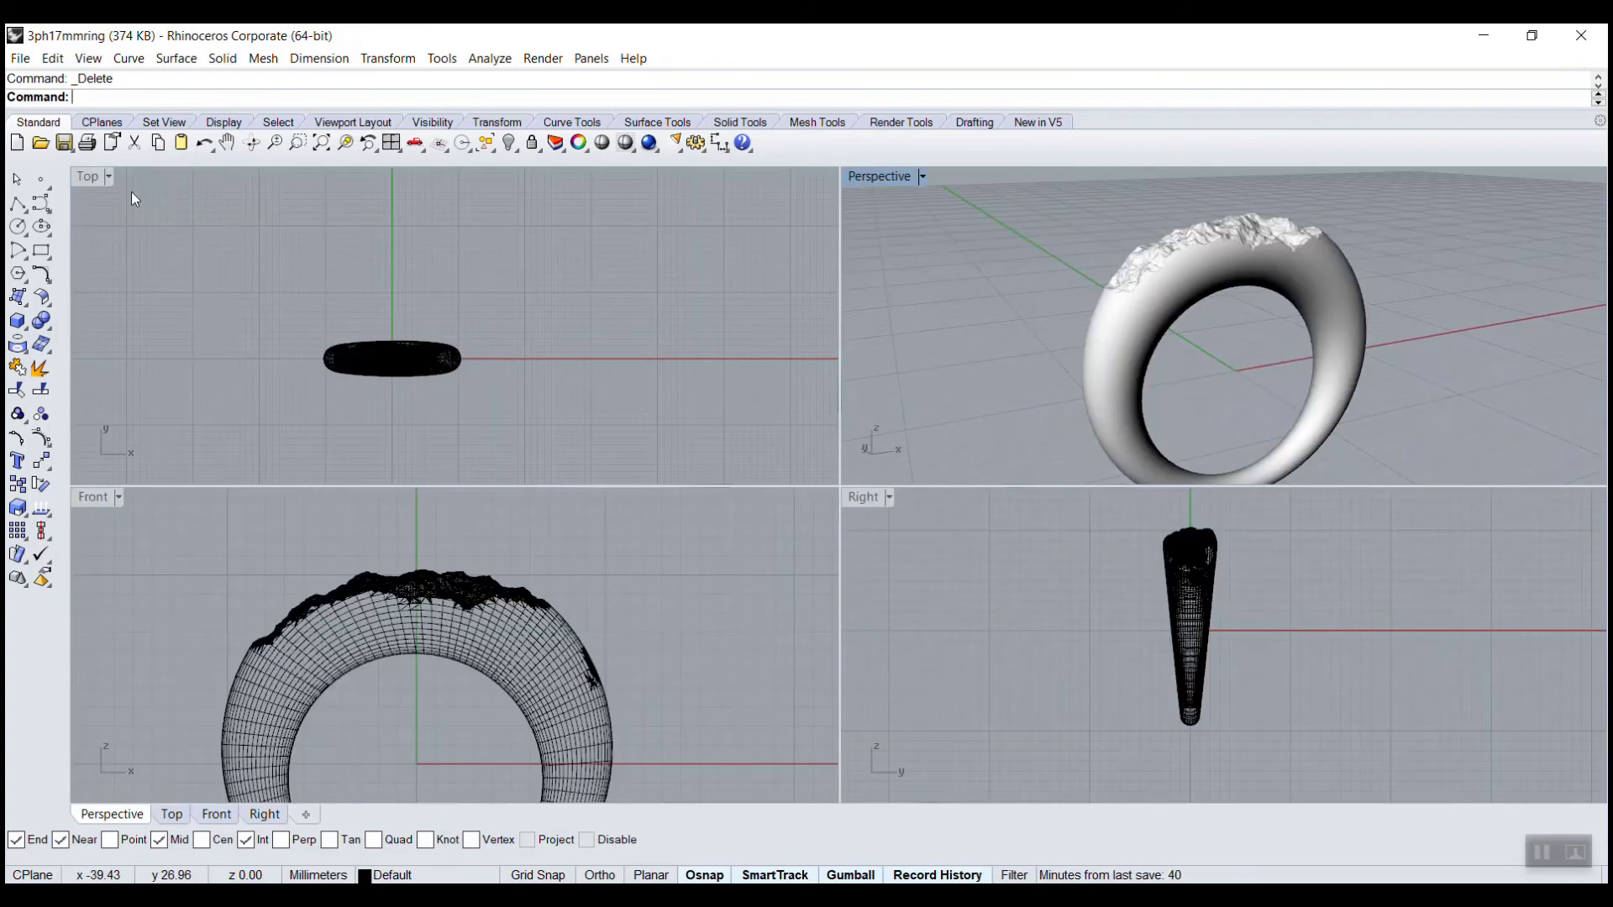
double_click(118, 497)
scroll(320, 517, down, 2)
right_drag(692, 673, 783, 482)
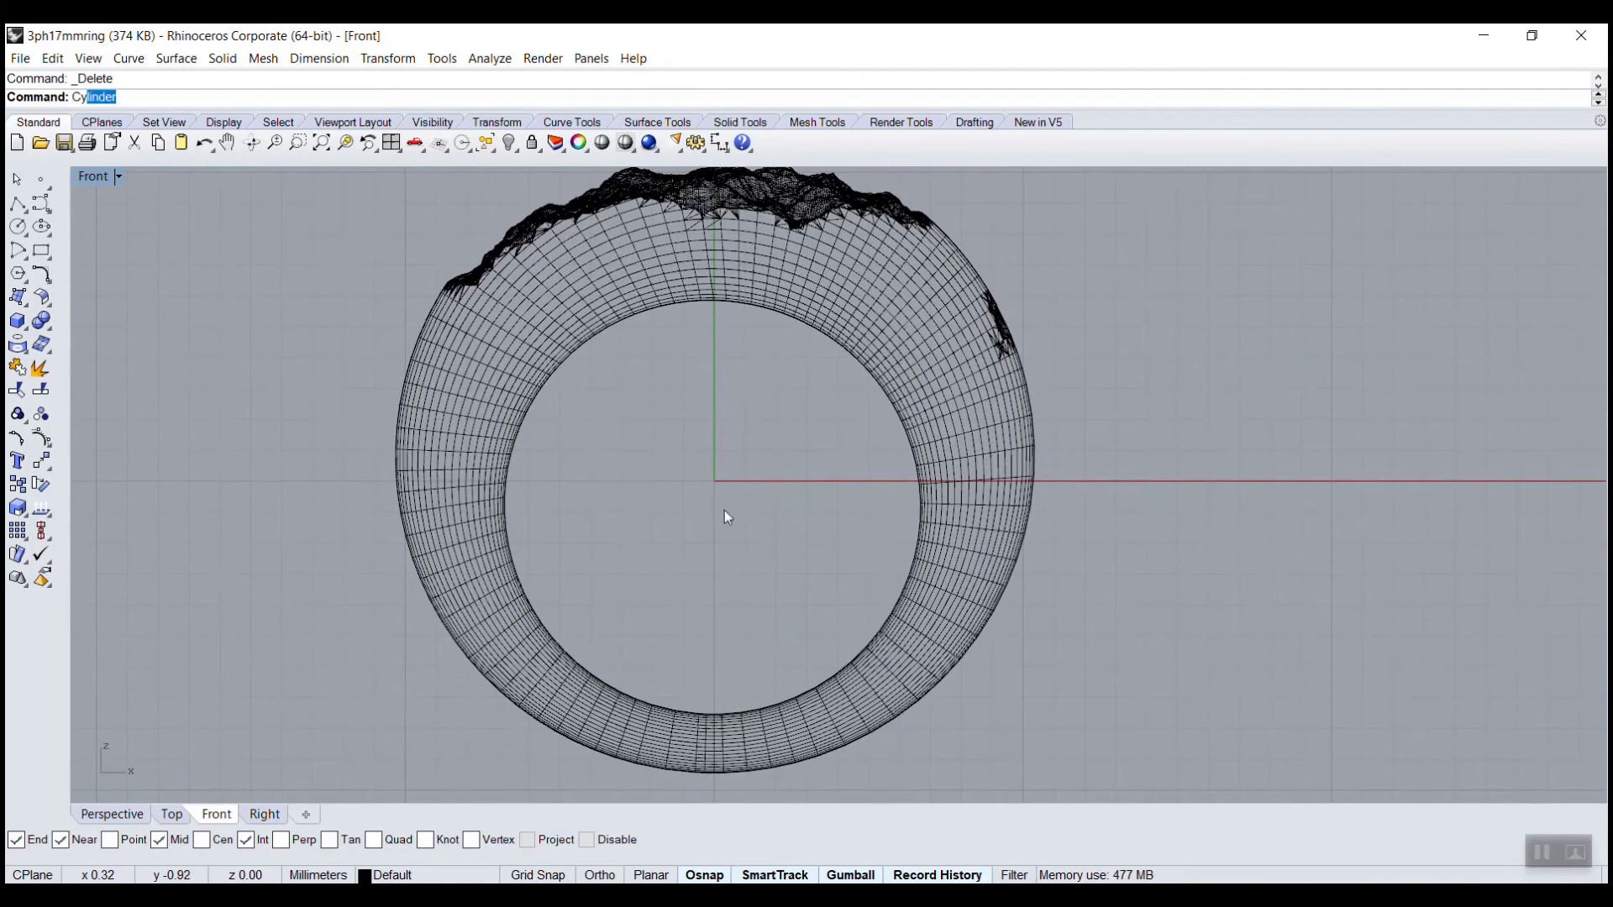
Draw a cylinder based at the origin filling the ring opening, setting its length in Top
key(Return)
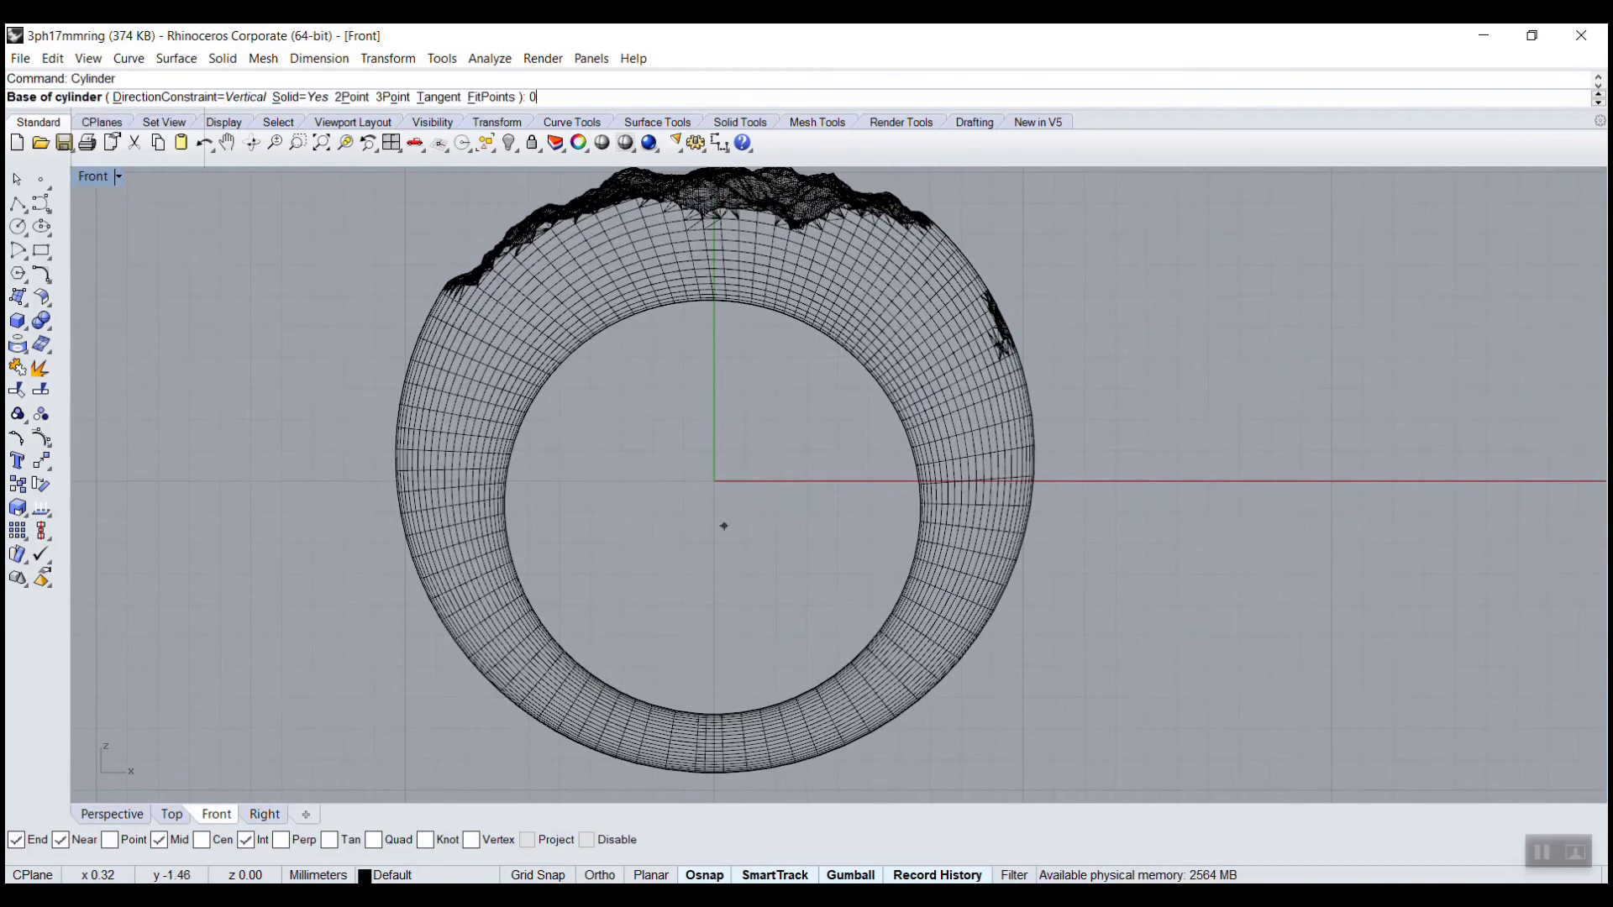
key(Return)
key(shift)
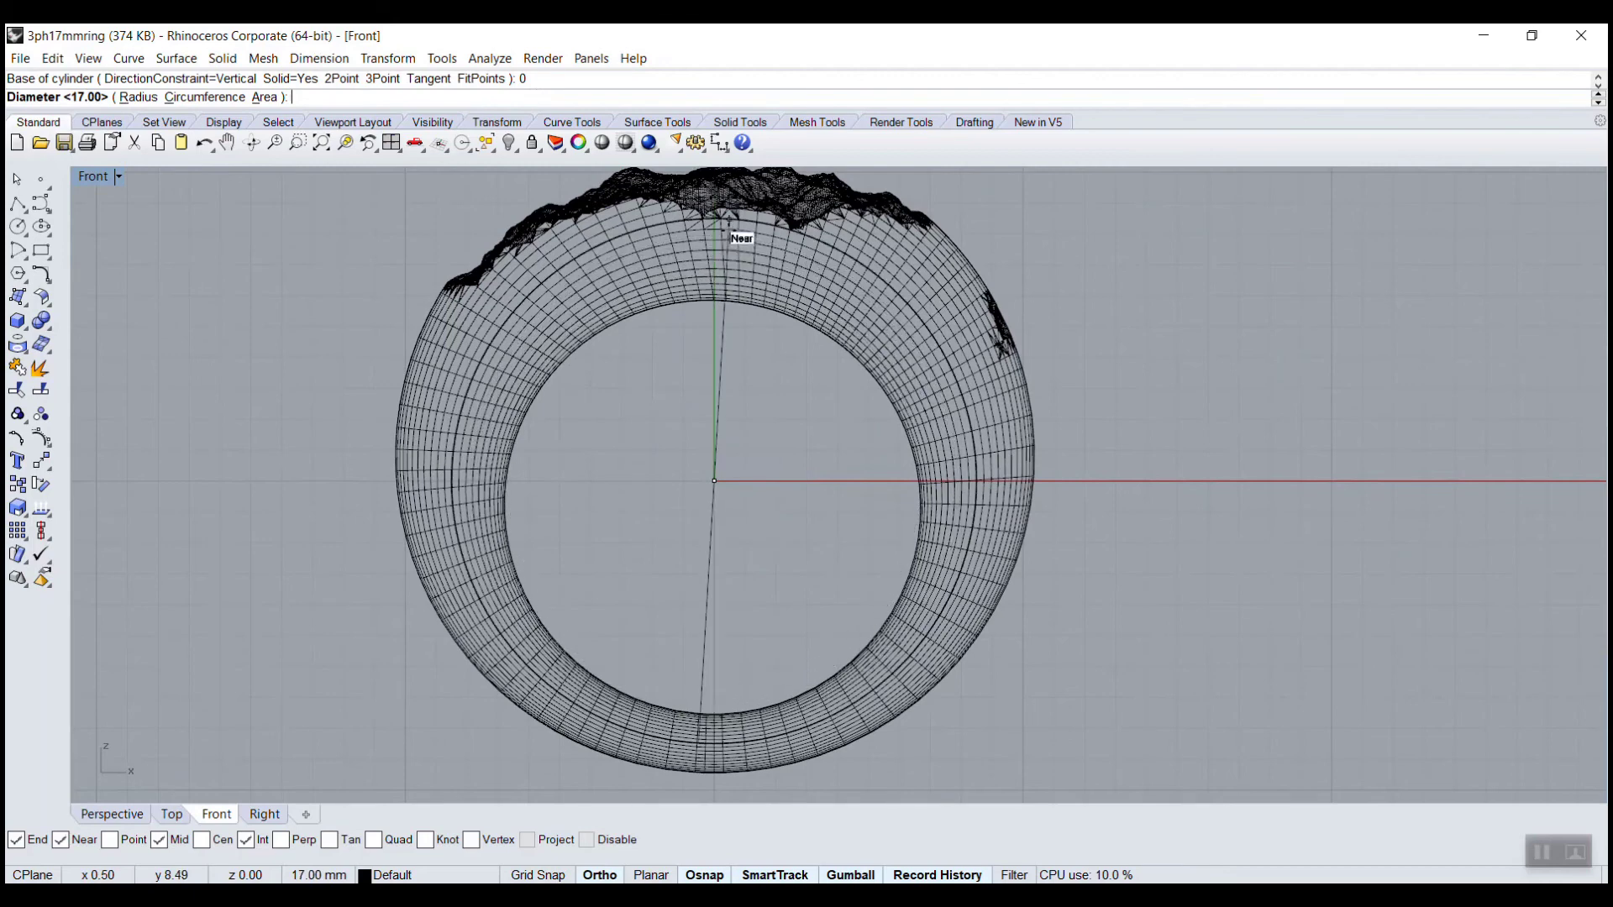
key(alt)
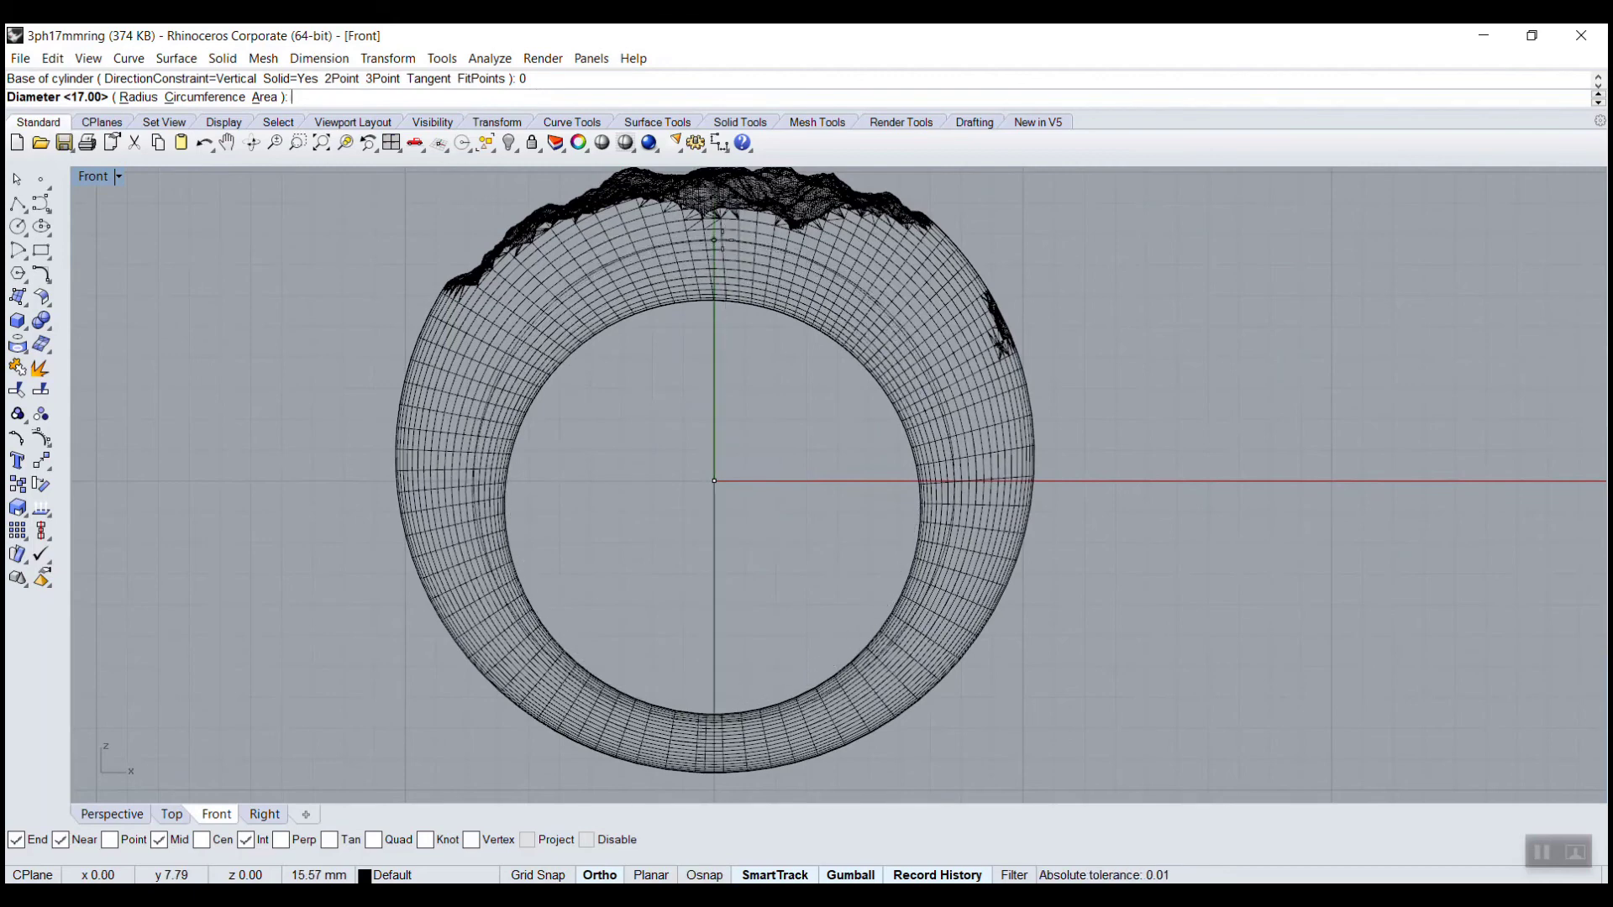
click(715, 246)
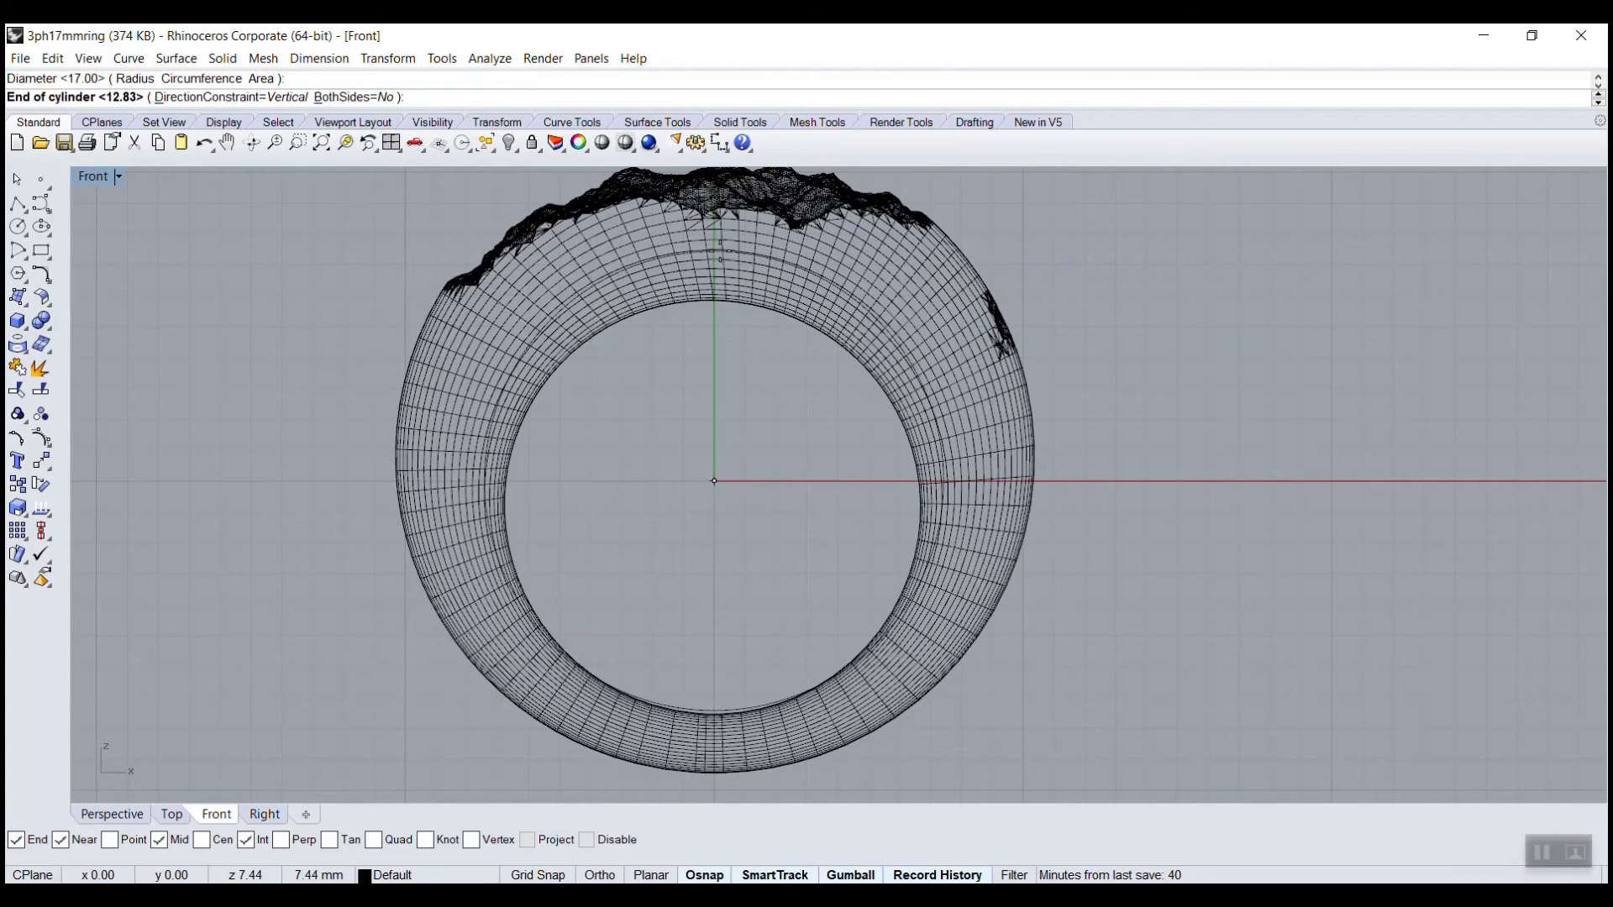
double_click(95, 176)
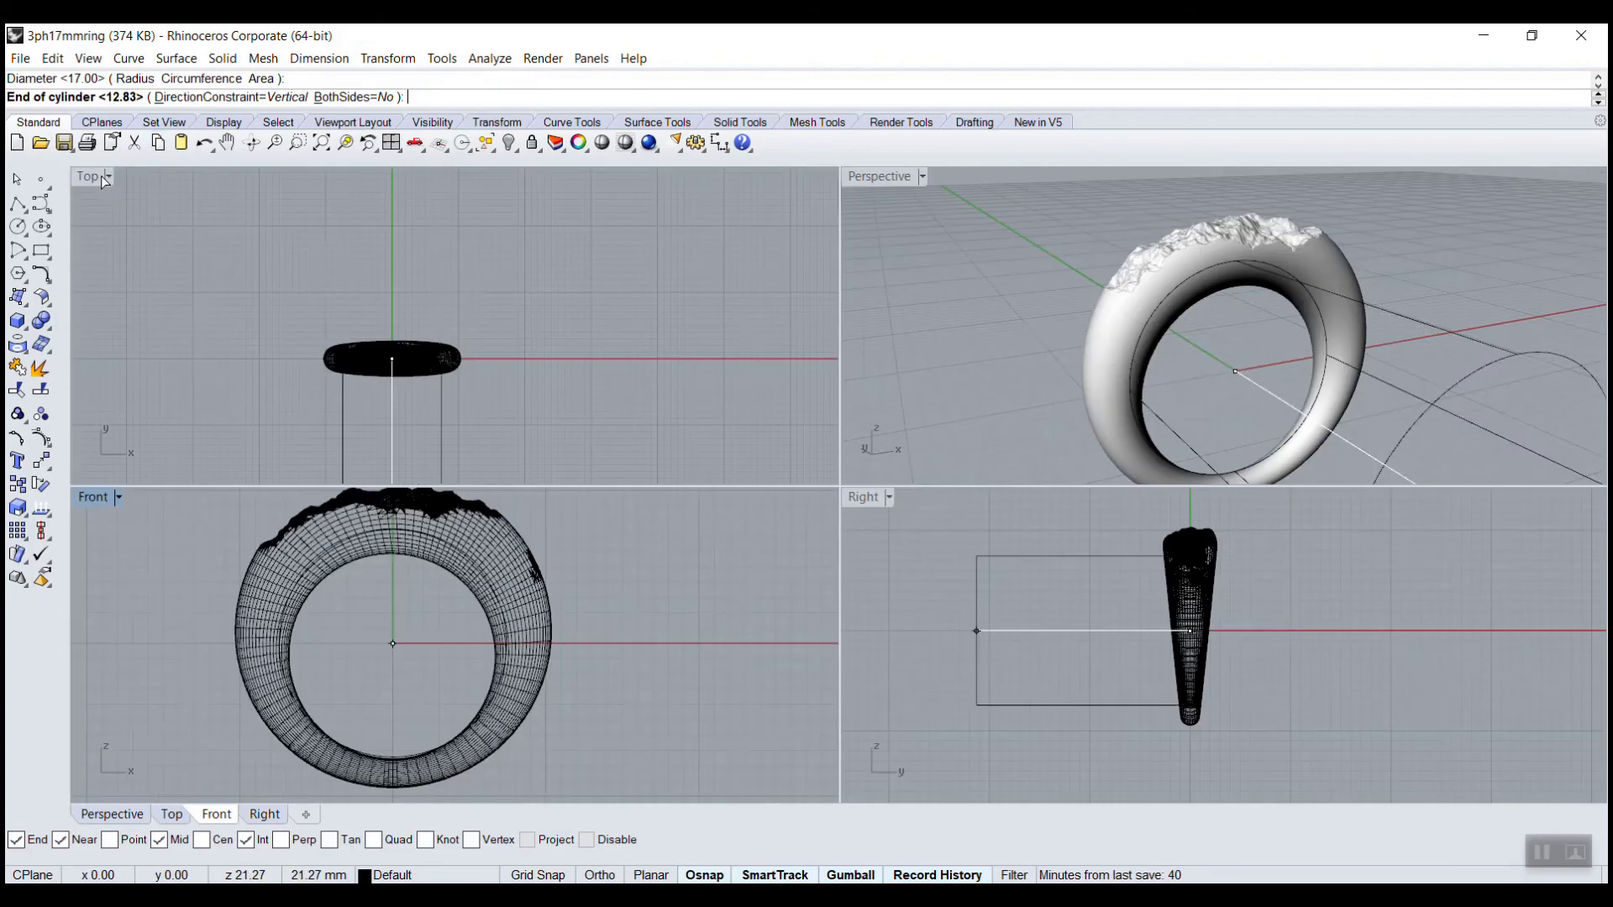
click(396, 265)
Move the cylinder with the gumball so it passes through the band's full width
click(396, 264)
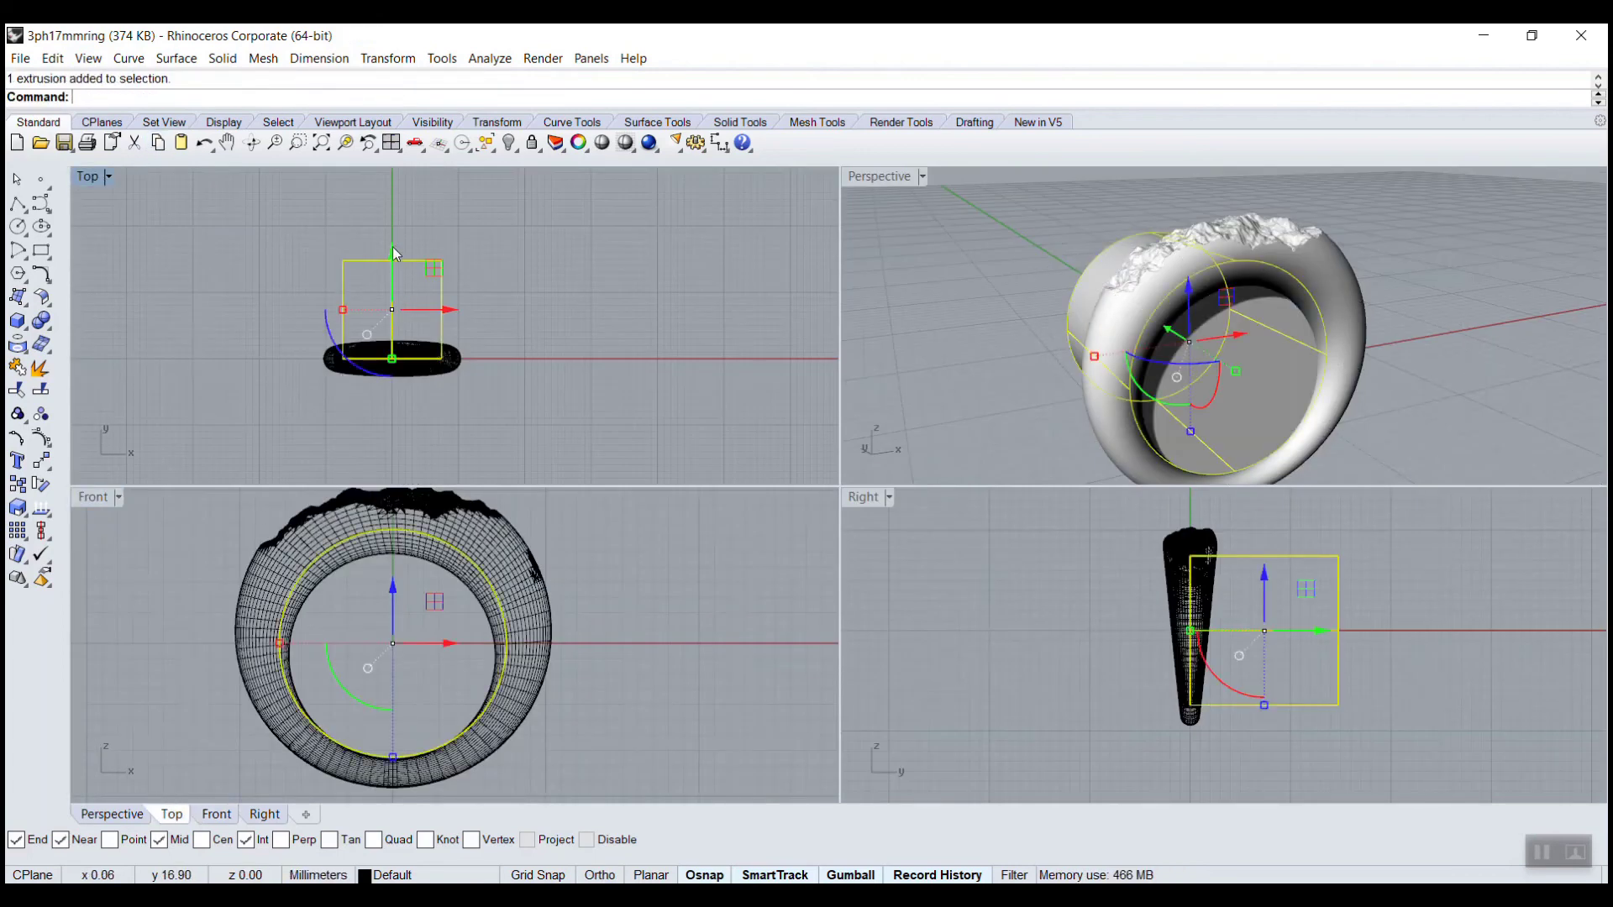
drag(392, 309, 393, 358)
drag(395, 579, 394, 654)
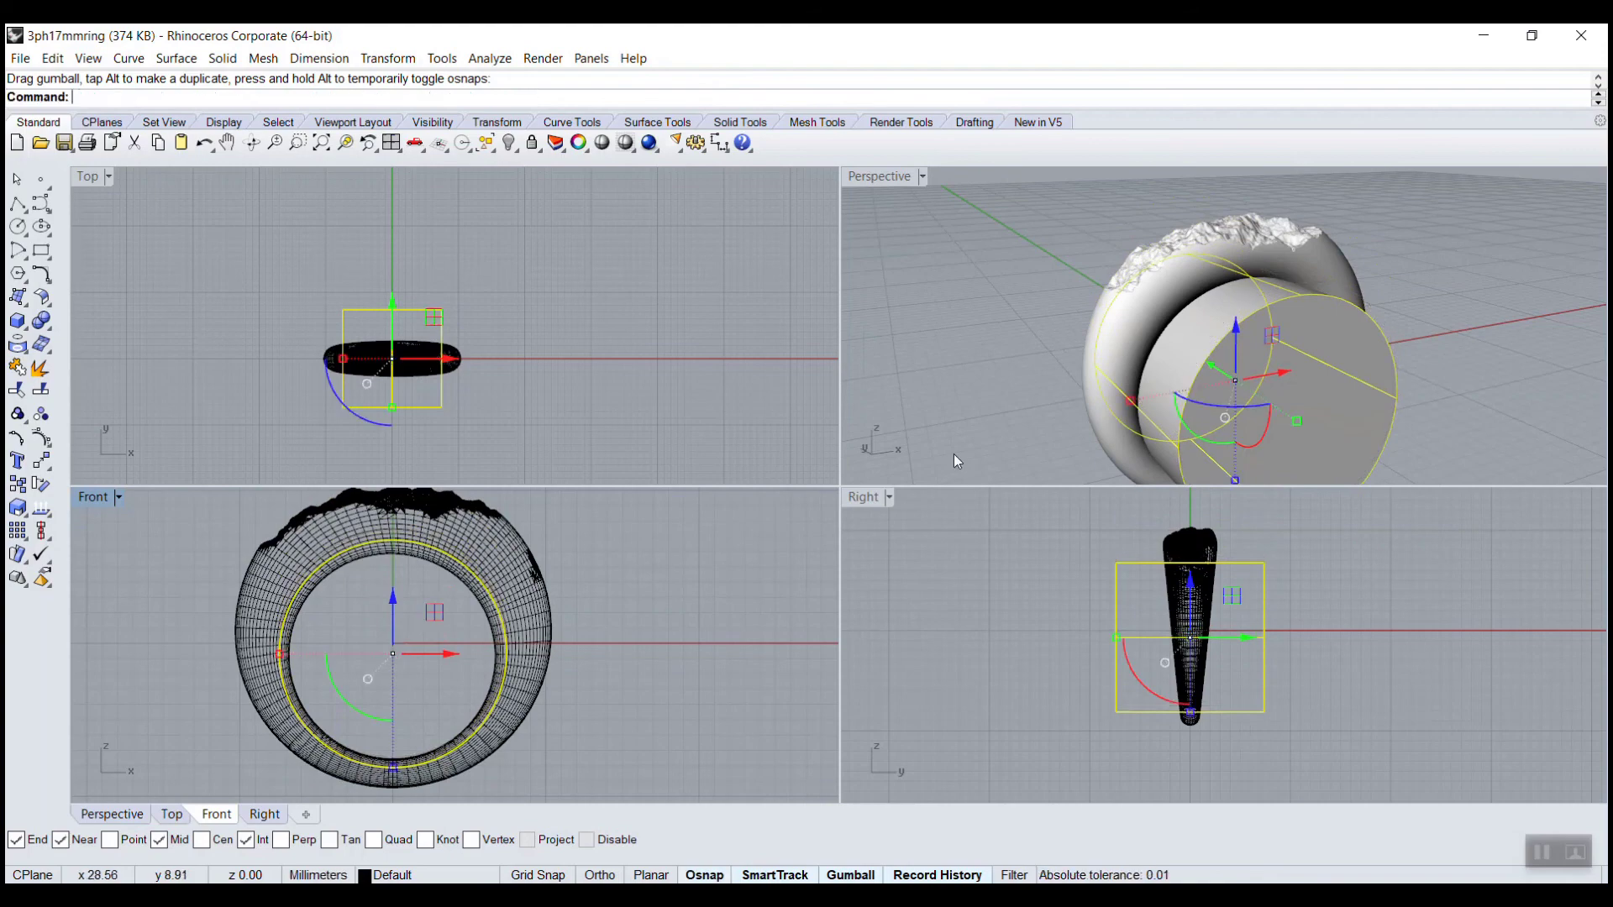
In the maximized Perspective view, MeshBooleanDifference the cylinder from the ring
click(1001, 253)
double_click(879, 181)
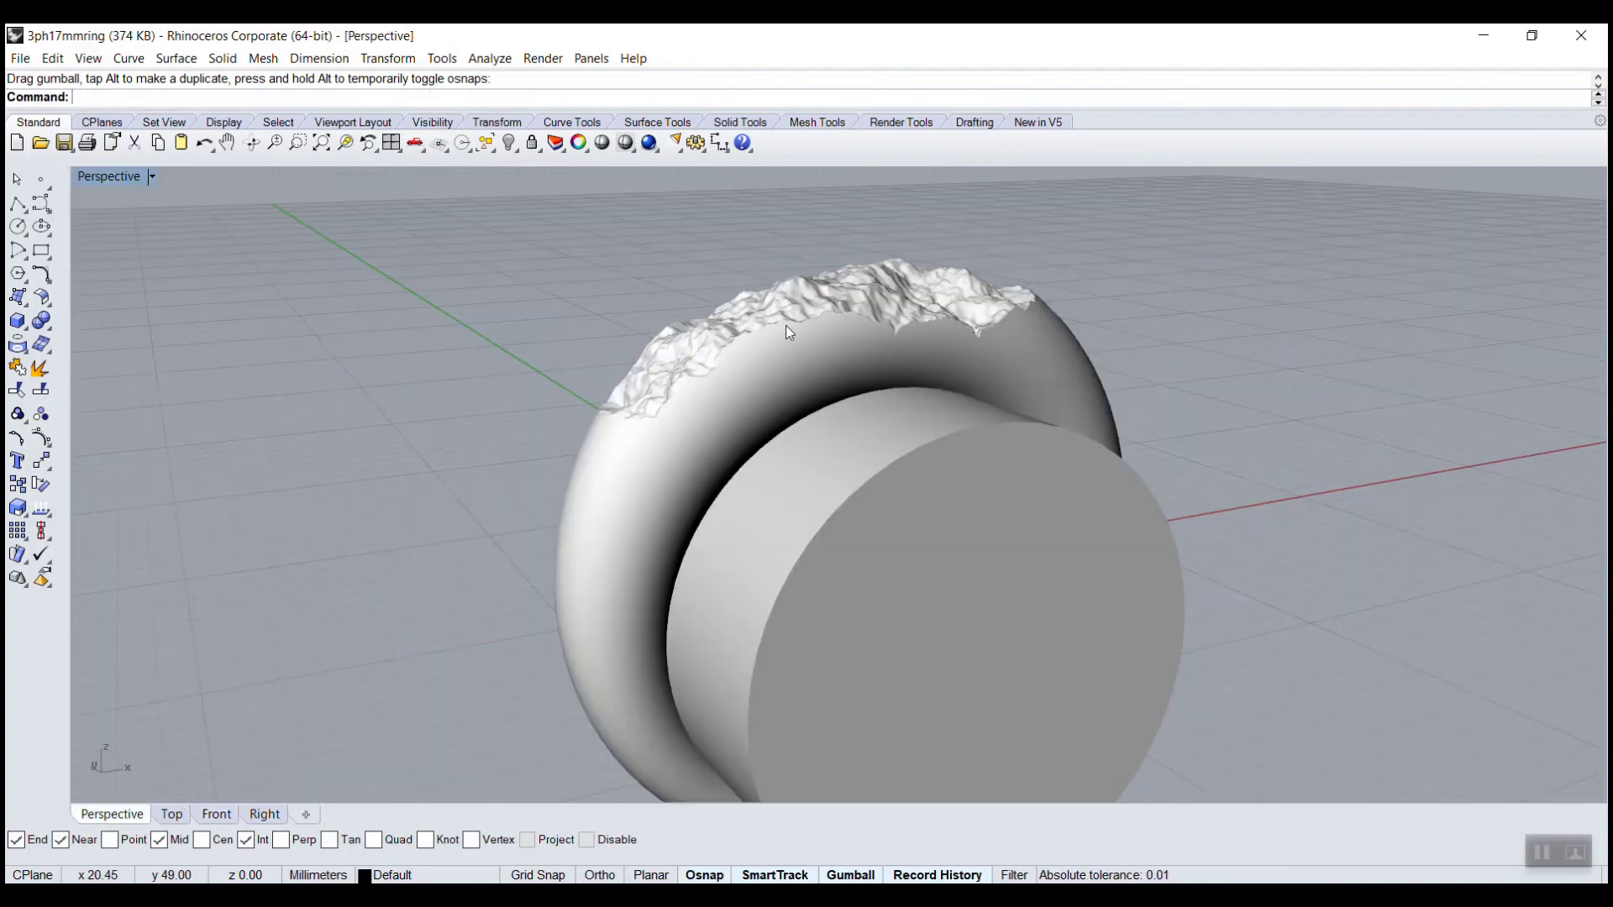
text(MeshBooleanSplit)
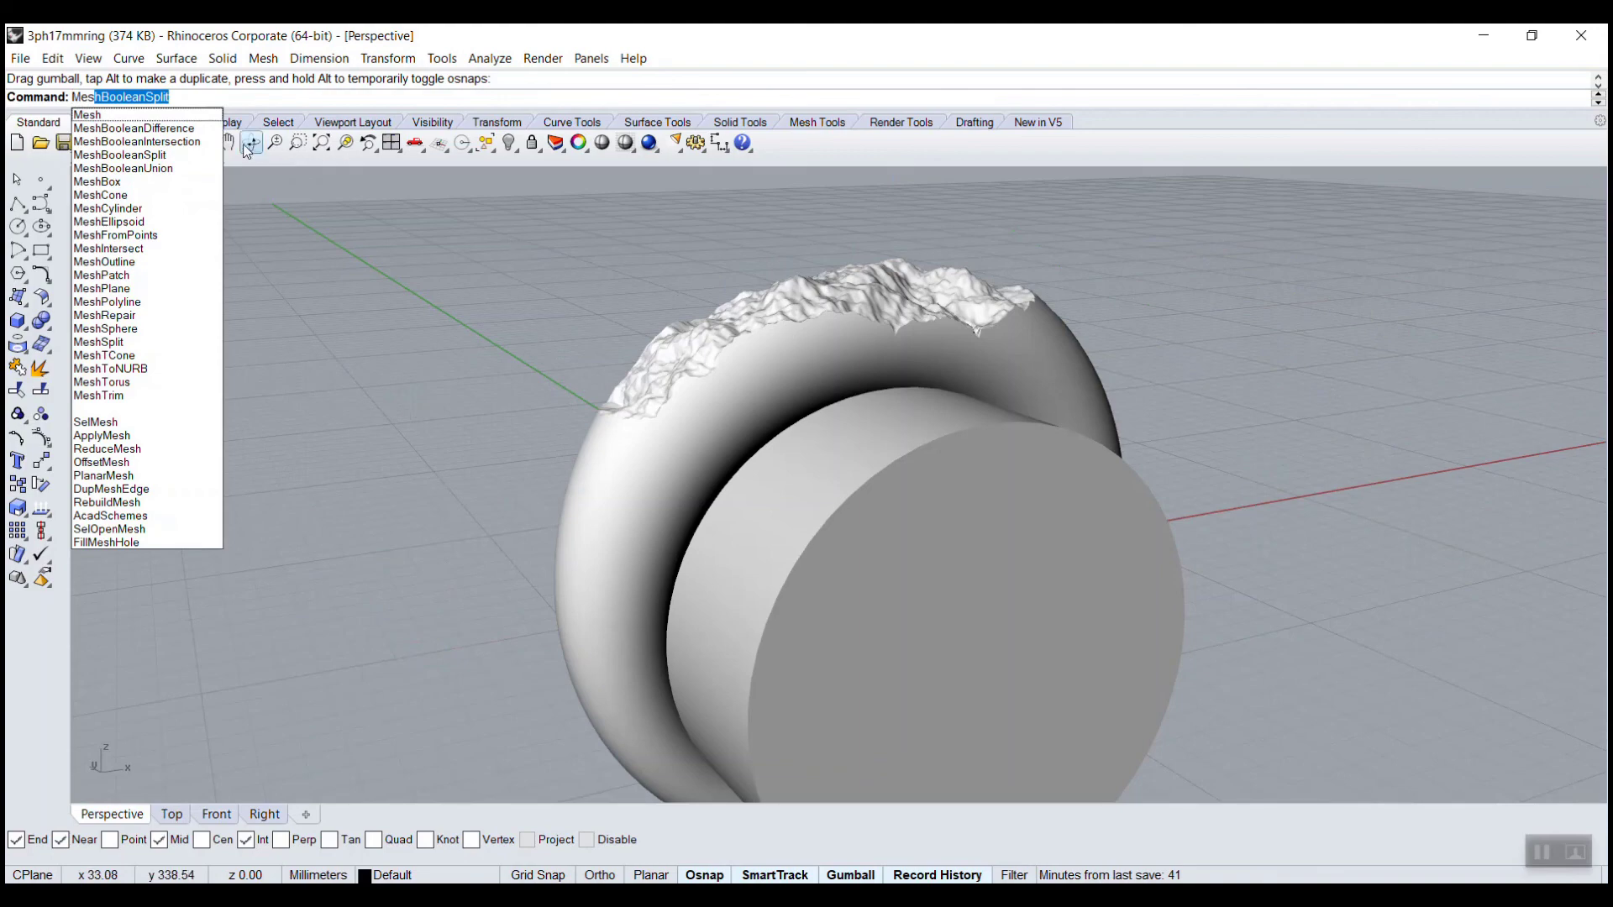
key(Down)
key(Return)
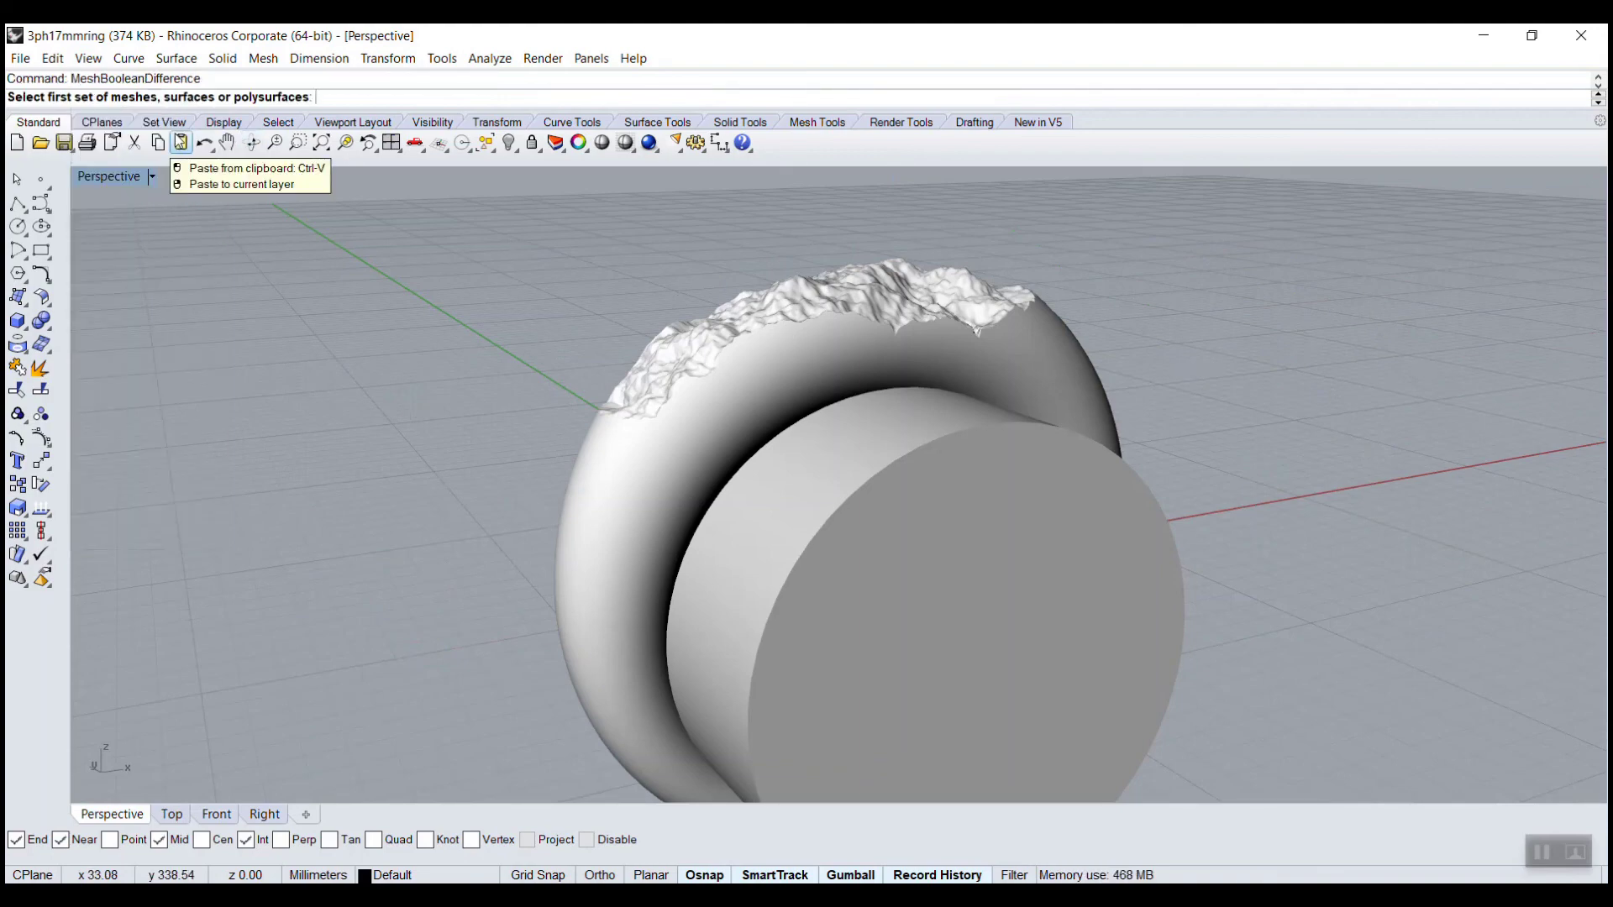
click(813, 366)
key(Return)
click(1169, 547)
key(Return)
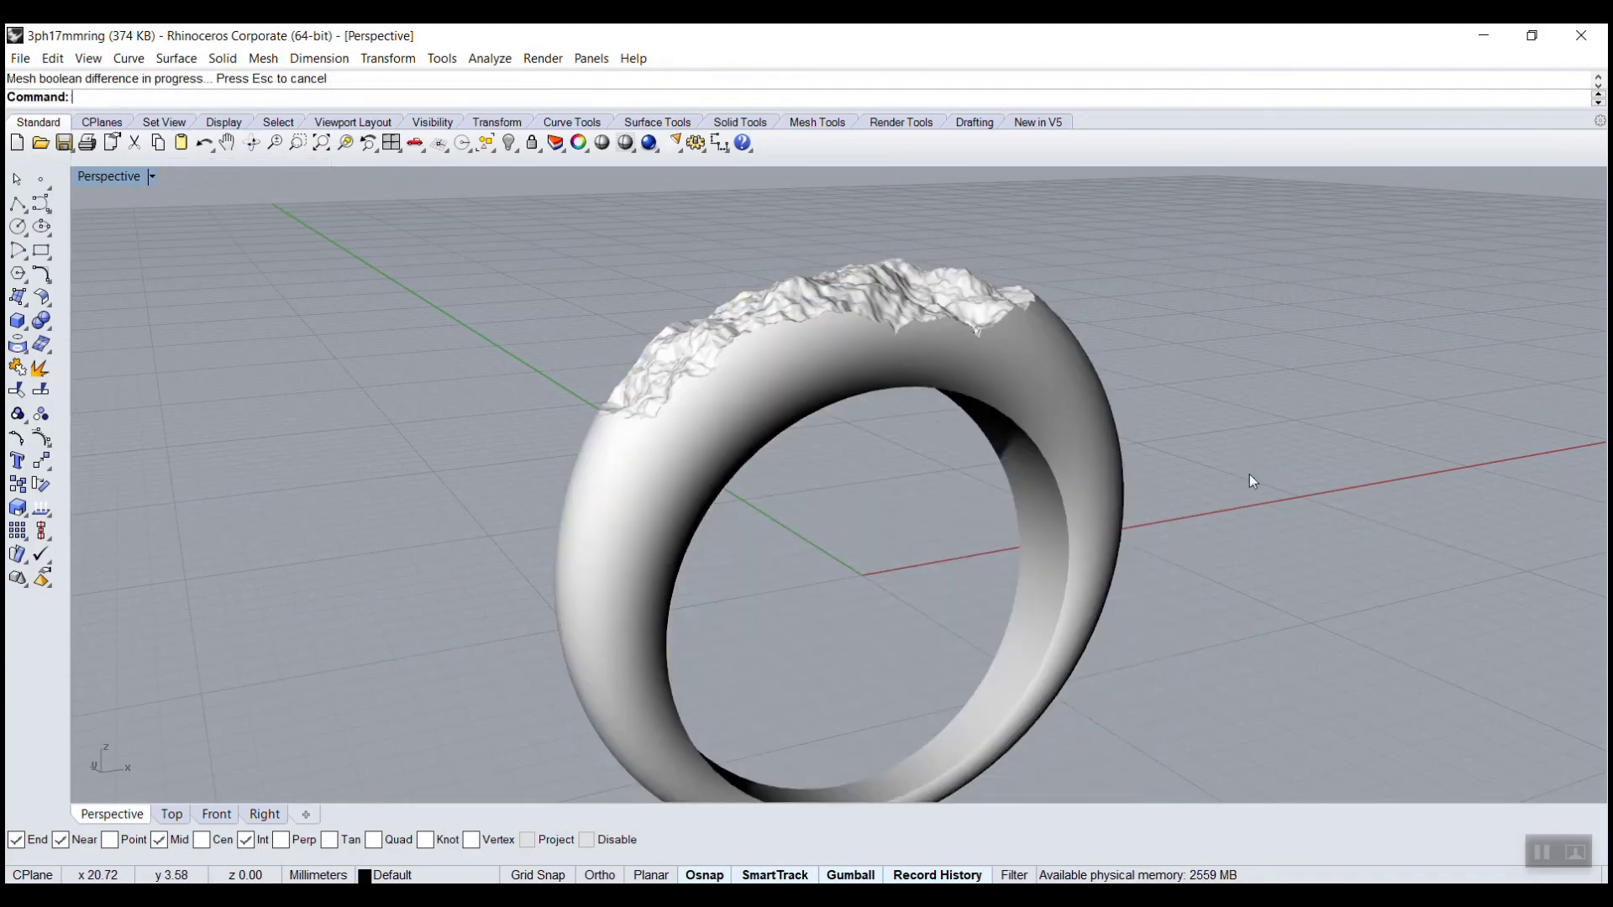